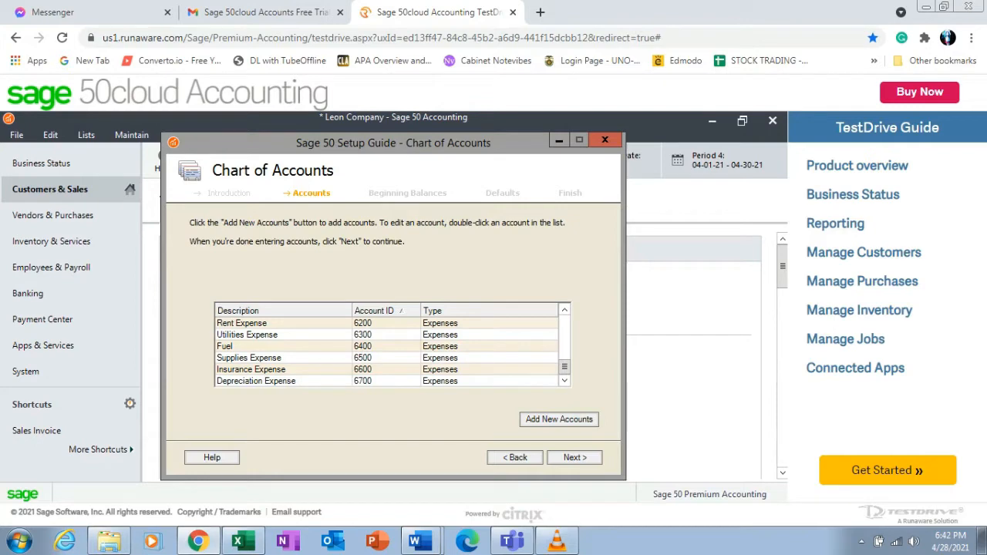
Continue past the chart of accounts list and answer No to whether any accounts have beginning balances.
{"action": "left_click_drag", "start_coordinate": [394, 143], "coordinate": [432, 176]}
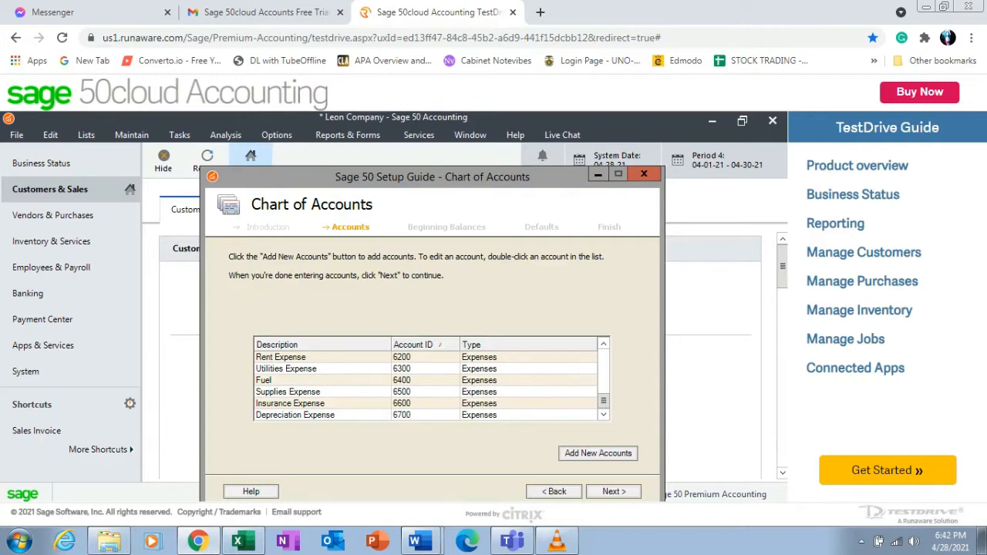
{"action": "left_click_drag", "start_coordinate": [432, 177], "coordinate": [393, 122]}
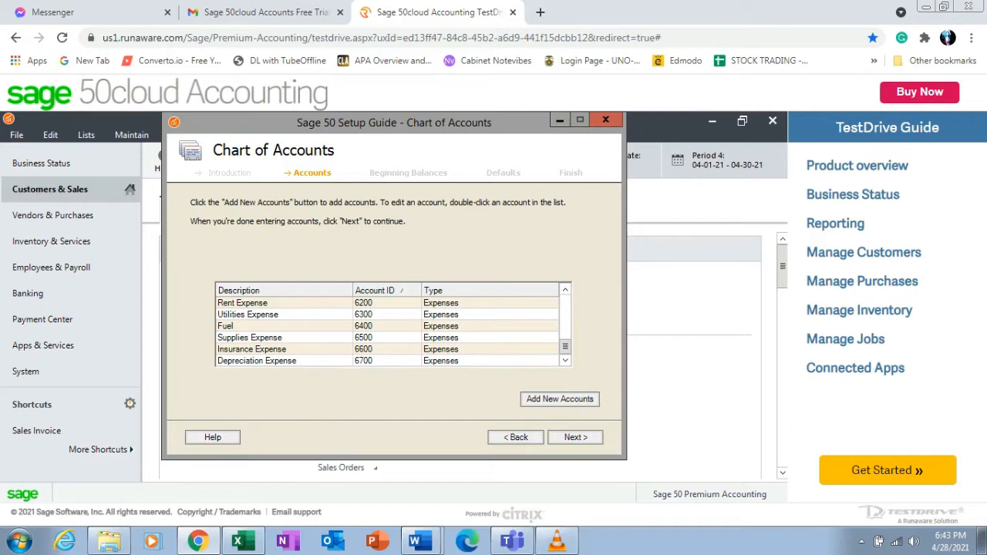
{"action": "left_click_drag", "start_coordinate": [566, 347], "coordinate": [565, 302]}
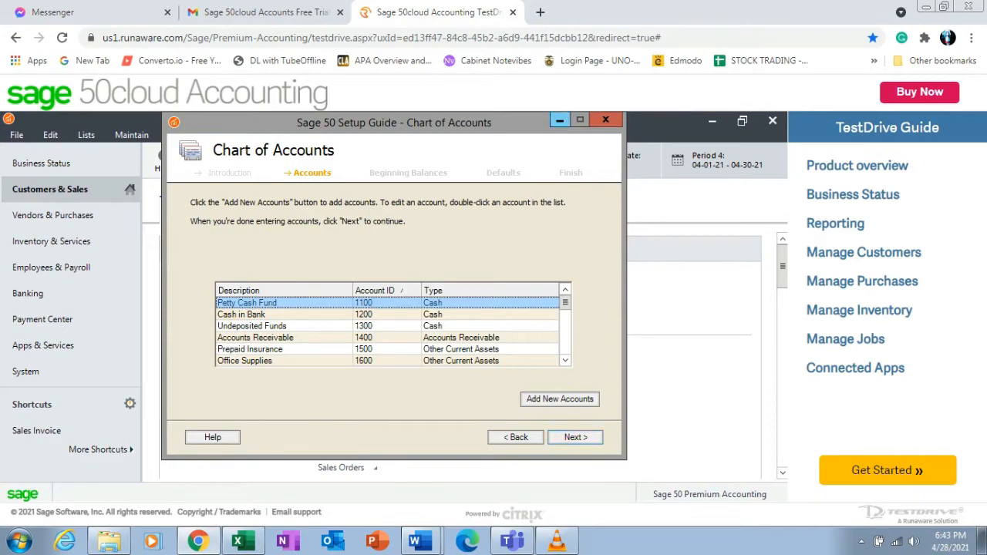
{"action": "left_click", "coordinate": [576, 437]}
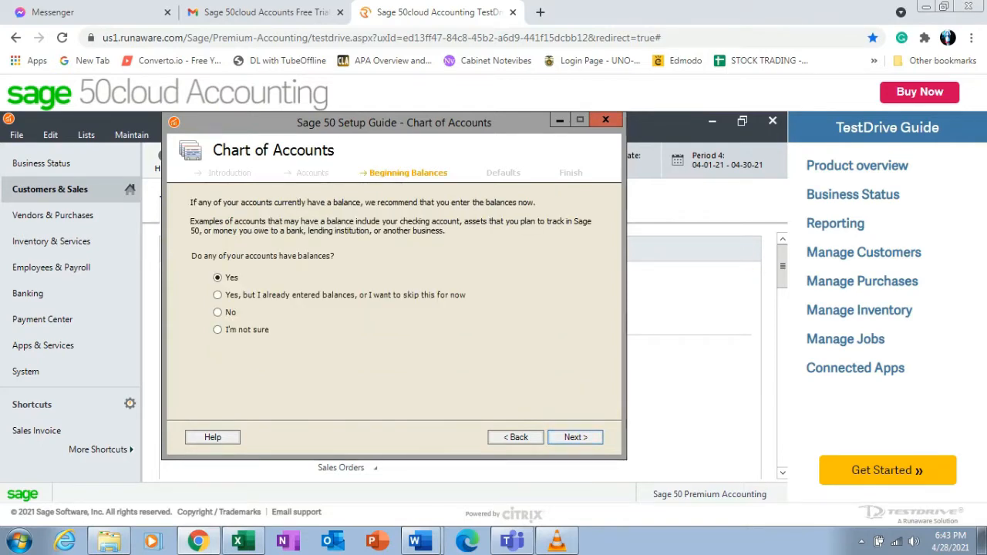
{"action": "left_click", "coordinate": [217, 312]}
{"action": "left_click", "coordinate": [576, 438]}
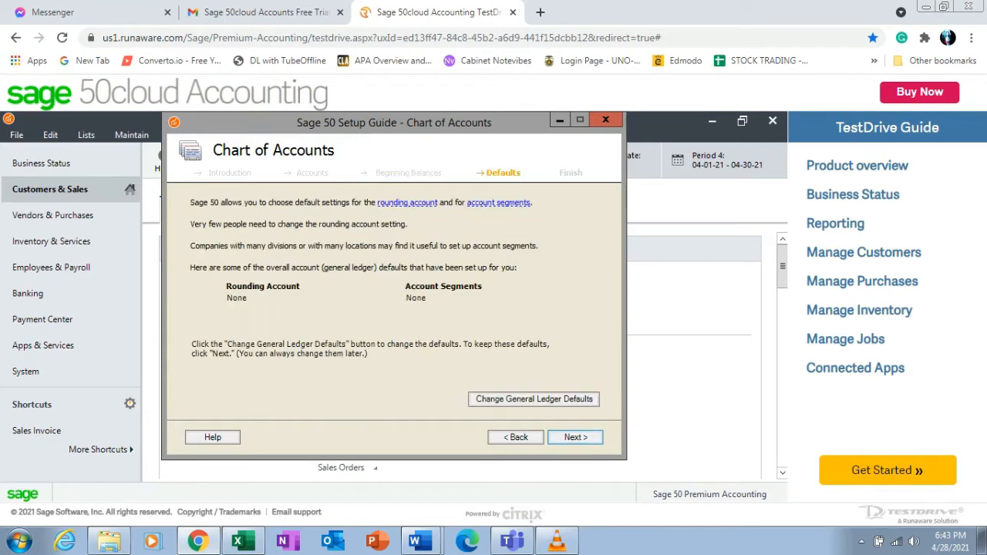
Keep the default general ledger settings, finish the Chart of Accounts setup and close the Setup Guide.
{"action": "left_click", "coordinate": [576, 437]}
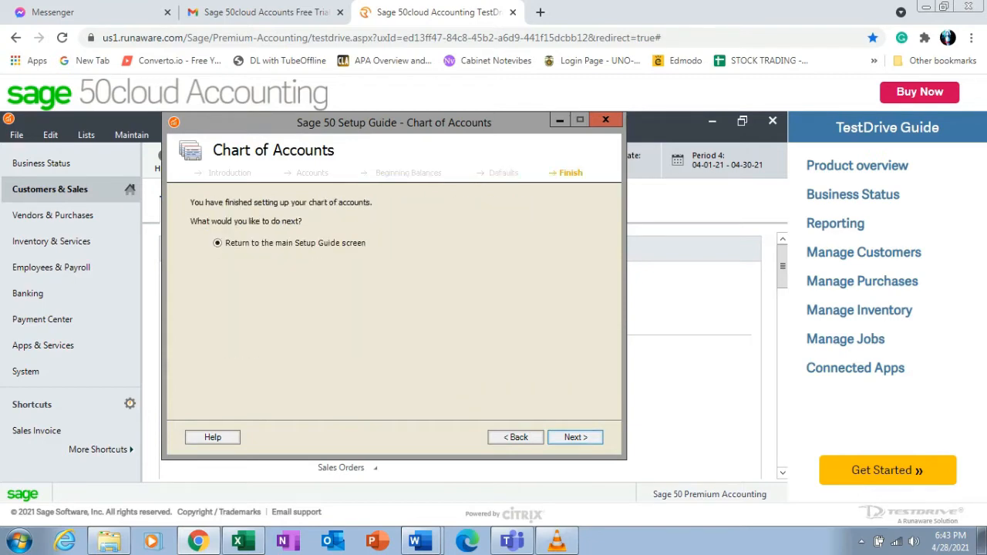
{"action": "left_click", "coordinate": [575, 438]}
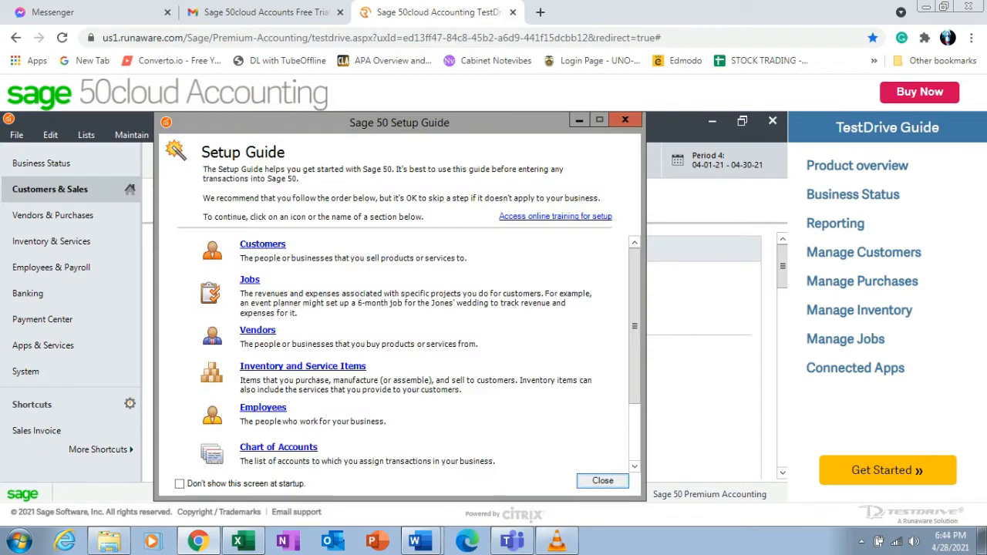
{"action": "left_click", "coordinate": [602, 480]}
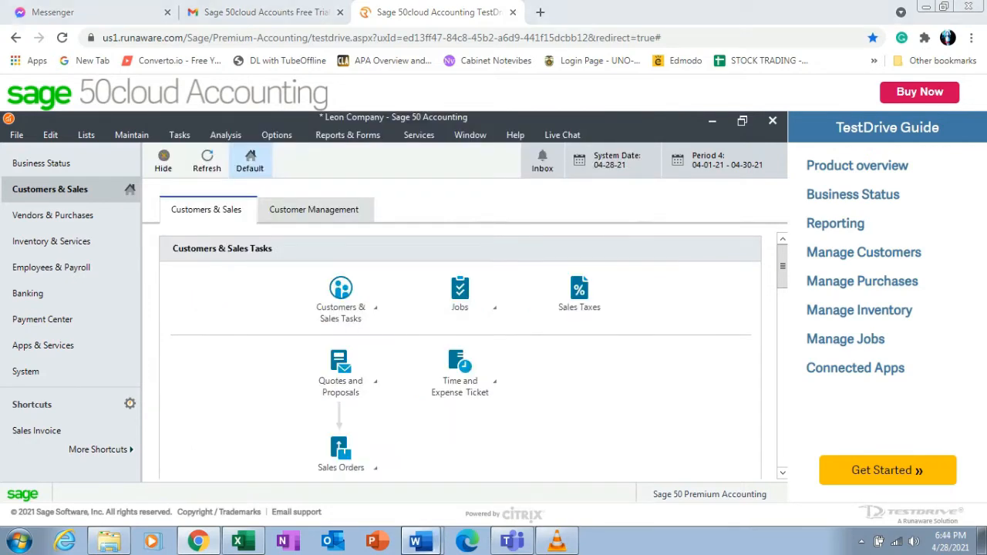
Read the first transaction in the Word document listing January 2021 transactions.
{"action": "left_click", "coordinate": [415, 541]}
{"action": "left_click", "coordinate": [354, 507]}
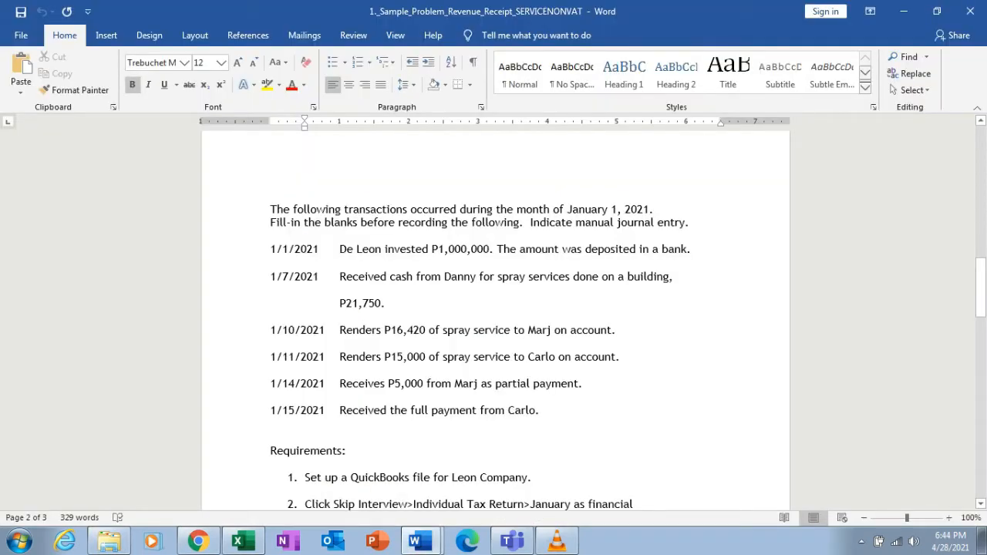
{"action": "left_click_drag", "start_coordinate": [270, 248], "coordinate": [697, 249]}
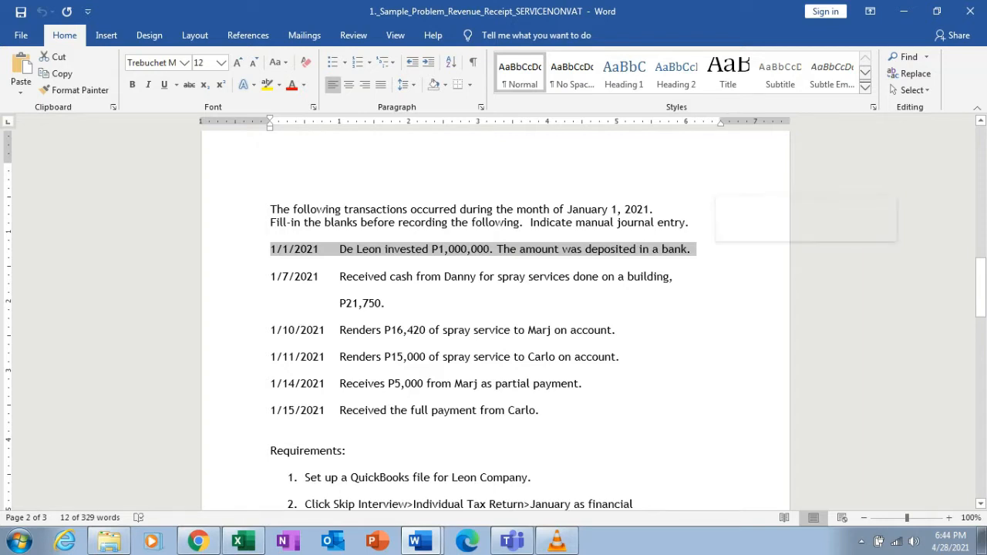
{"action": "left_click", "coordinate": [271, 263]}
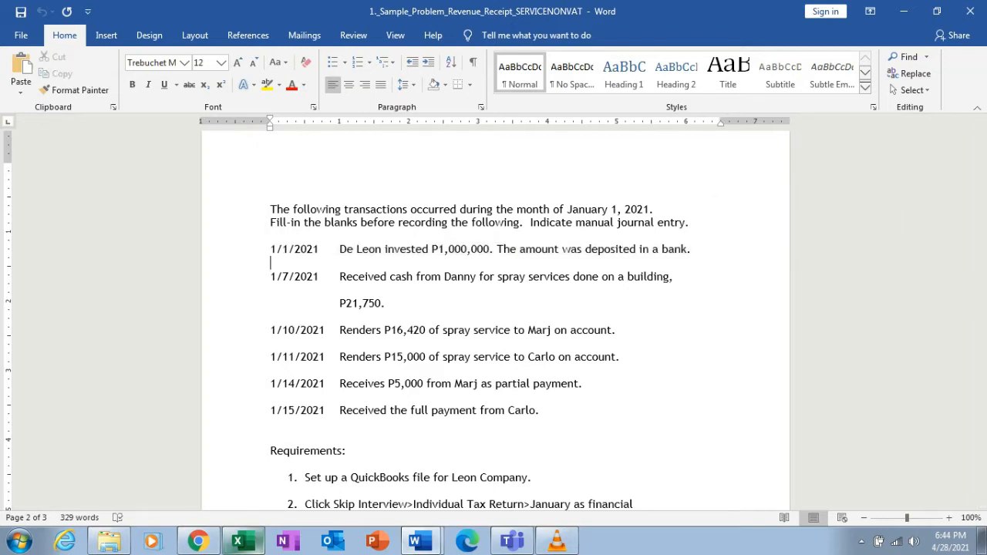
{"action": "left_click", "coordinate": [199, 541]}
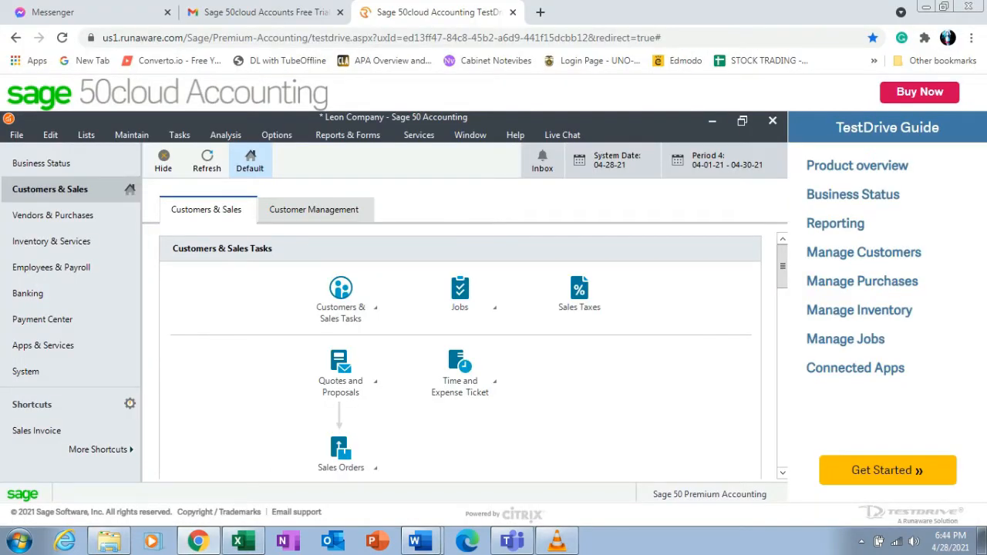
Open the General Journal Entries list and start a new general journal entry.
{"action": "left_click", "coordinate": [86, 135]}
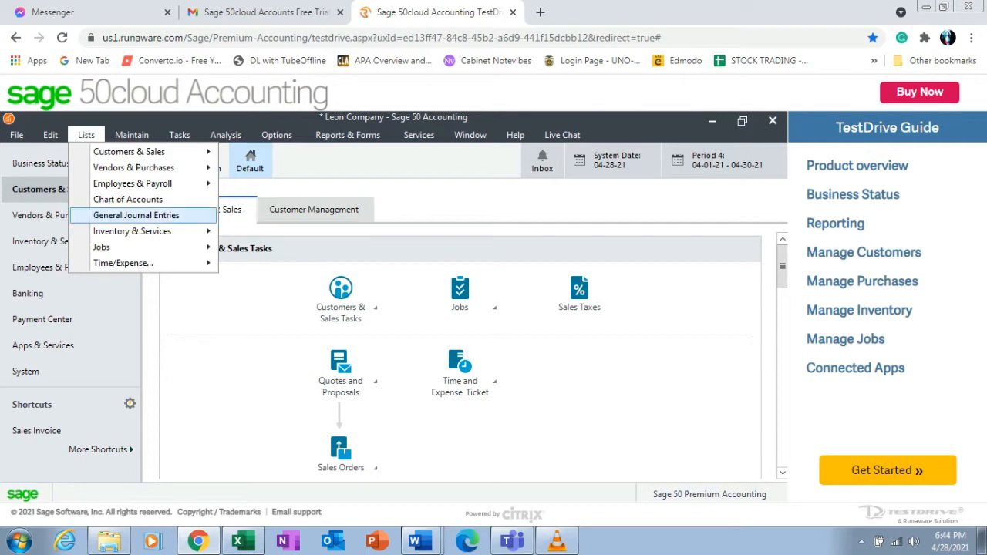
{"action": "left_click", "coordinate": [137, 216]}
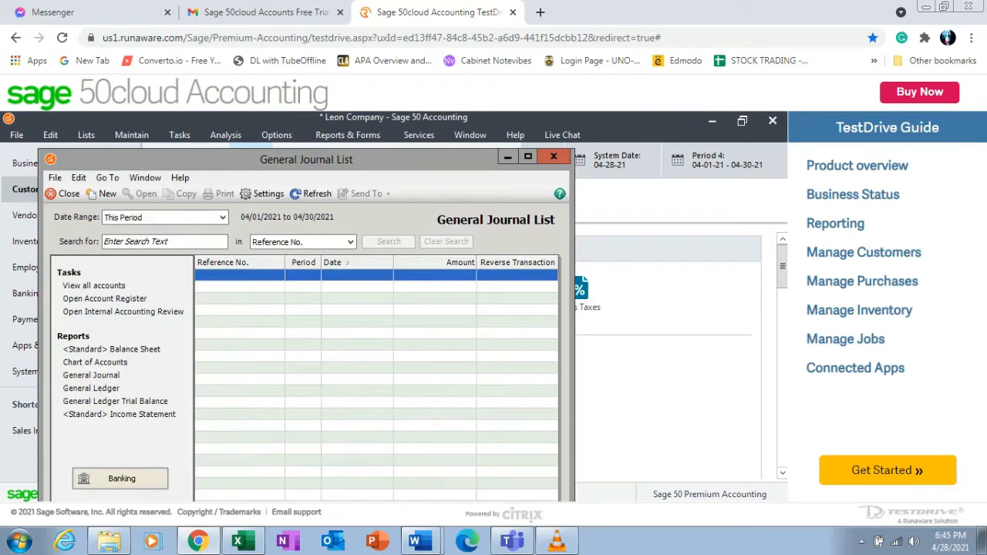
{"action": "left_click", "coordinate": [107, 194]}
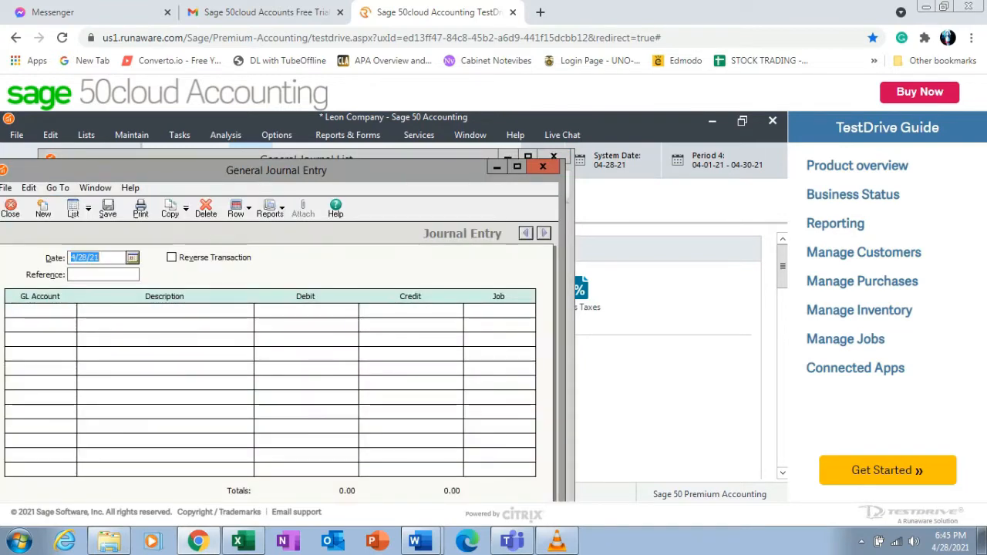
Enter a first line debiting account 1200 Cash in Bank 1,000,000 with description Initial Investment.
{"action": "left_click", "coordinate": [35, 311]}
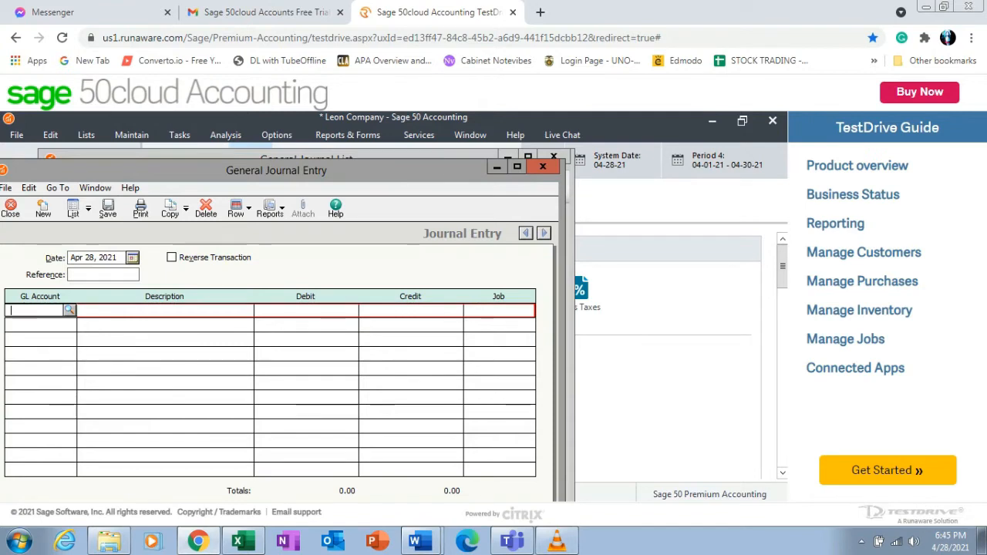
{"action": "left_click", "coordinate": [69, 310]}
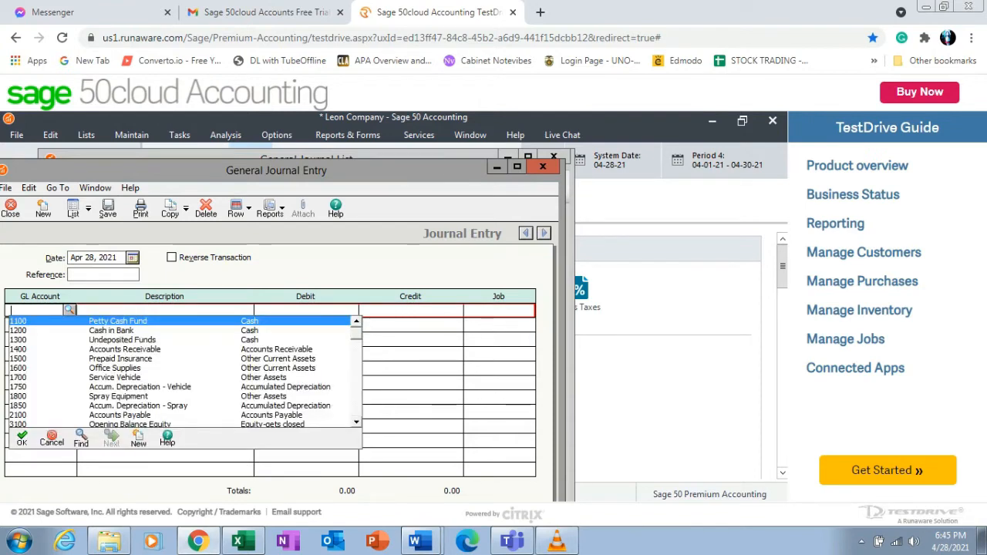
{"action": "left_click", "coordinate": [111, 331]}
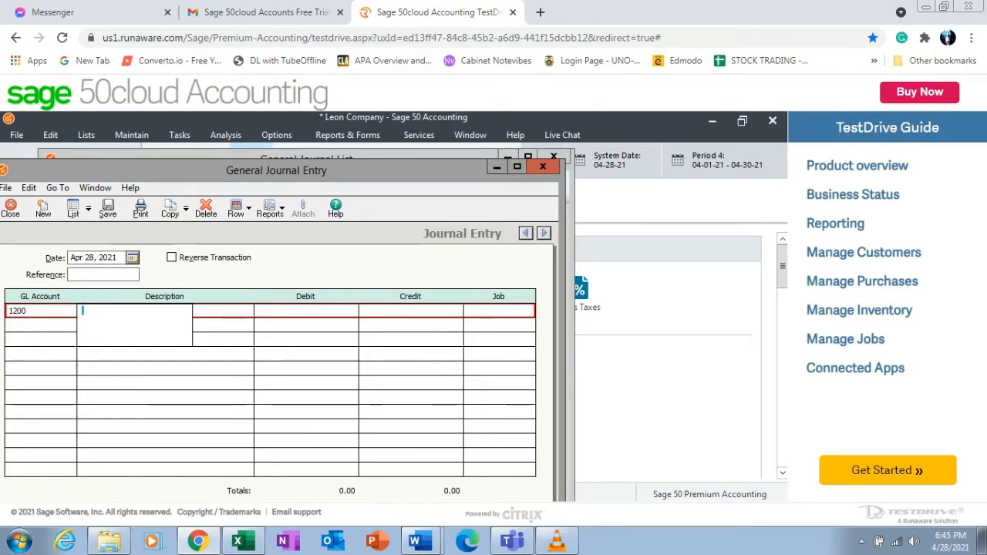
{"action": "type", "text": "Initial Invest"}
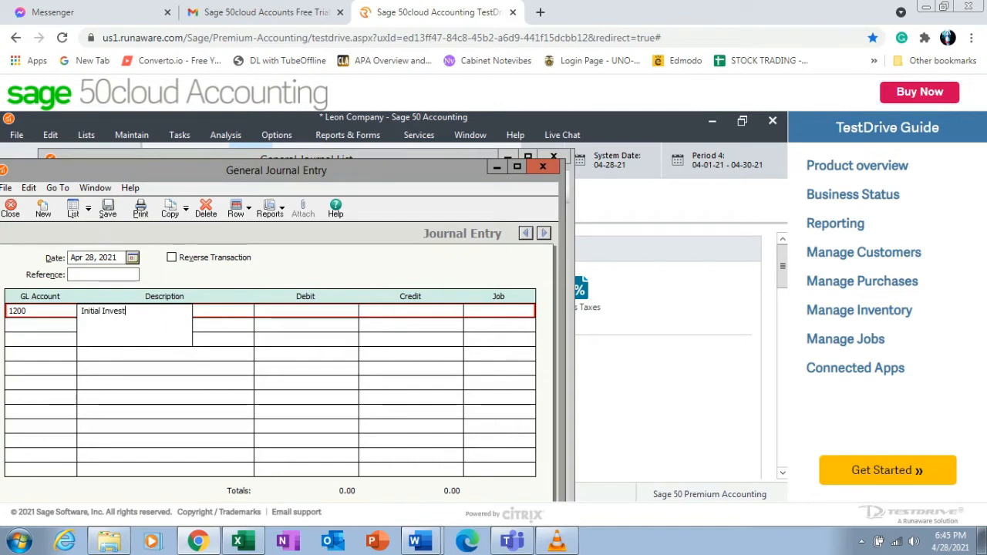
{"action": "type", "text": "ment"}
{"action": "key", "text": "Tab"}
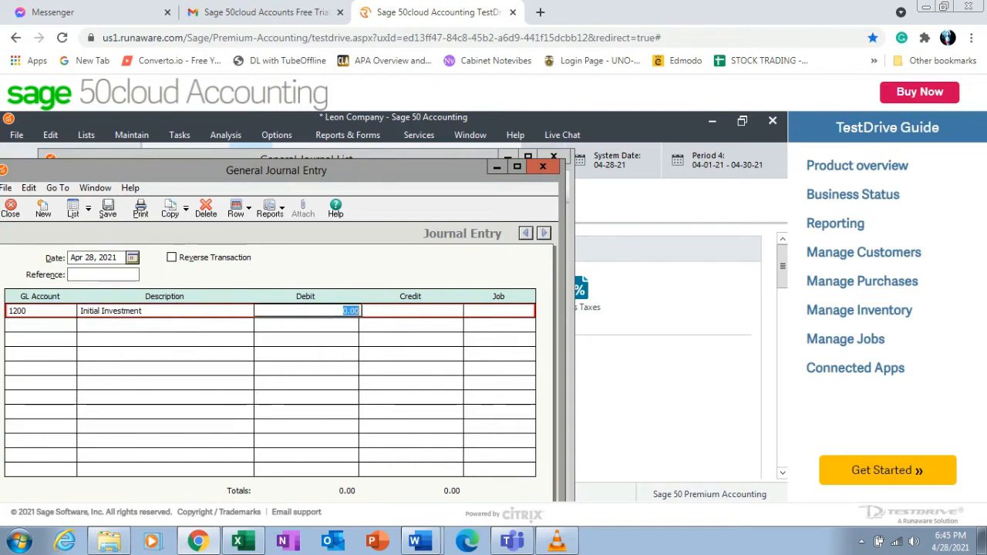
{"action": "type", "text": "1000000"}
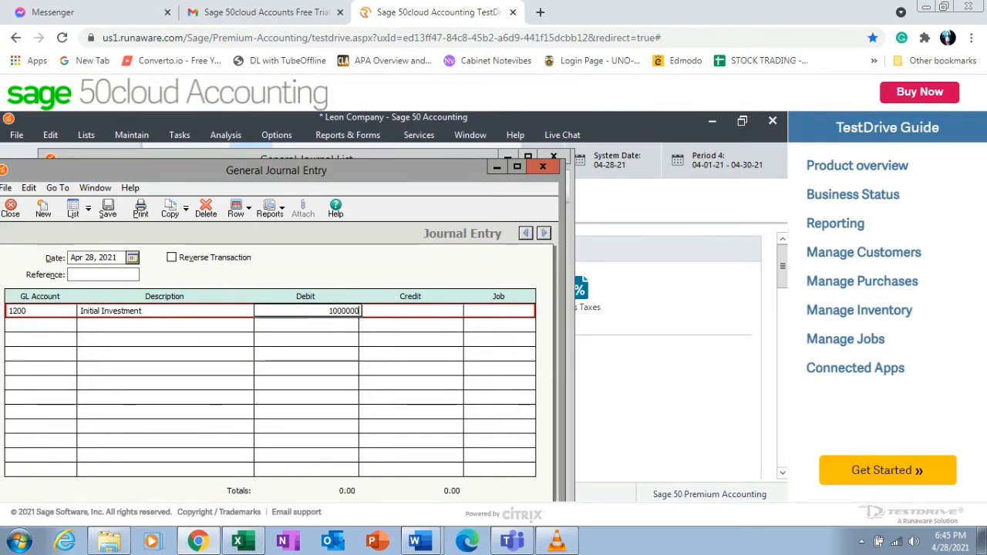
{"action": "key", "text": "Tab"}
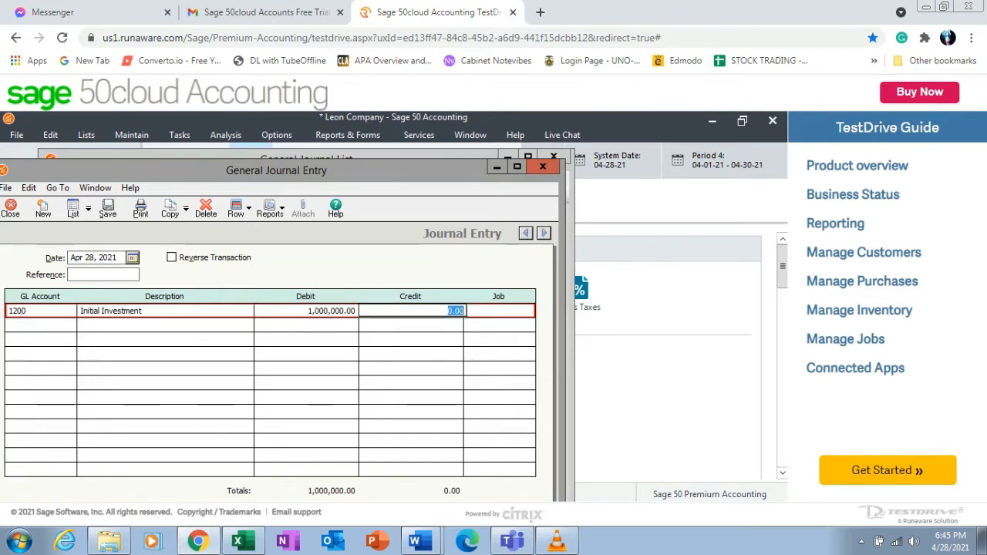
{"action": "key", "text": "Tab"}
{"action": "key", "text": "Tab"}
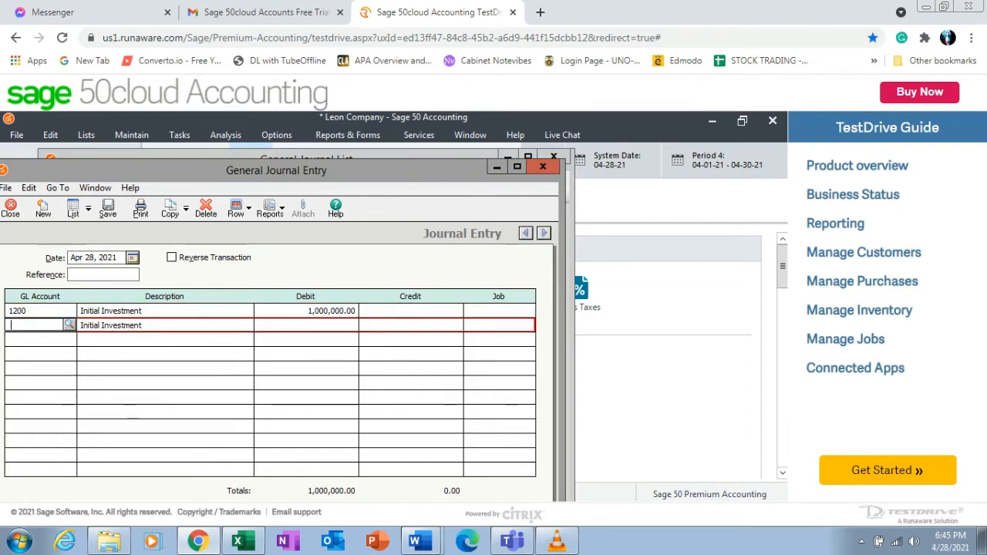
Enter a second line crediting account 3200 De Leon, Capital 1,000,000 with description Initial Investment.
{"action": "left_click", "coordinate": [70, 325]}
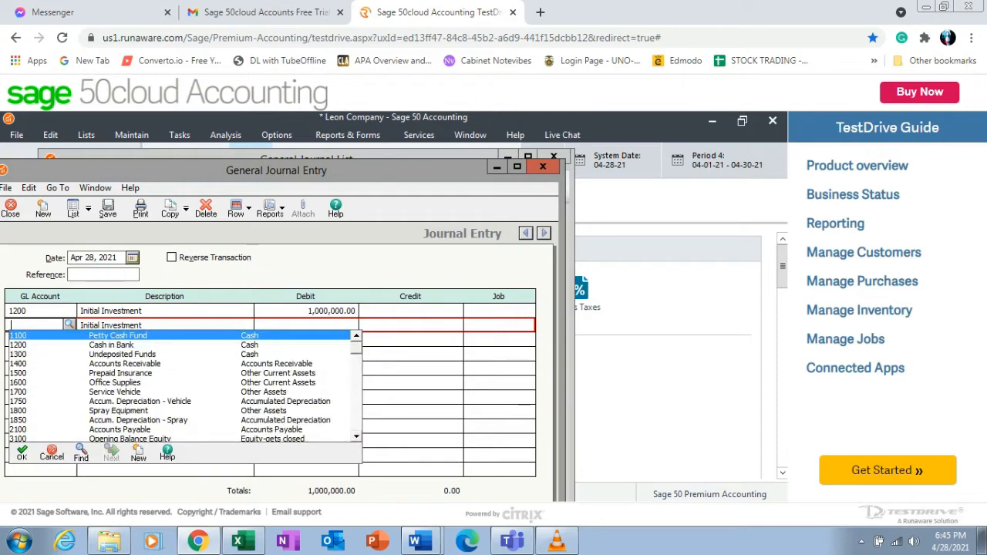
{"action": "scroll", "coordinate": [182, 386], "scroll_direction": "down", "scroll_amount": 2}
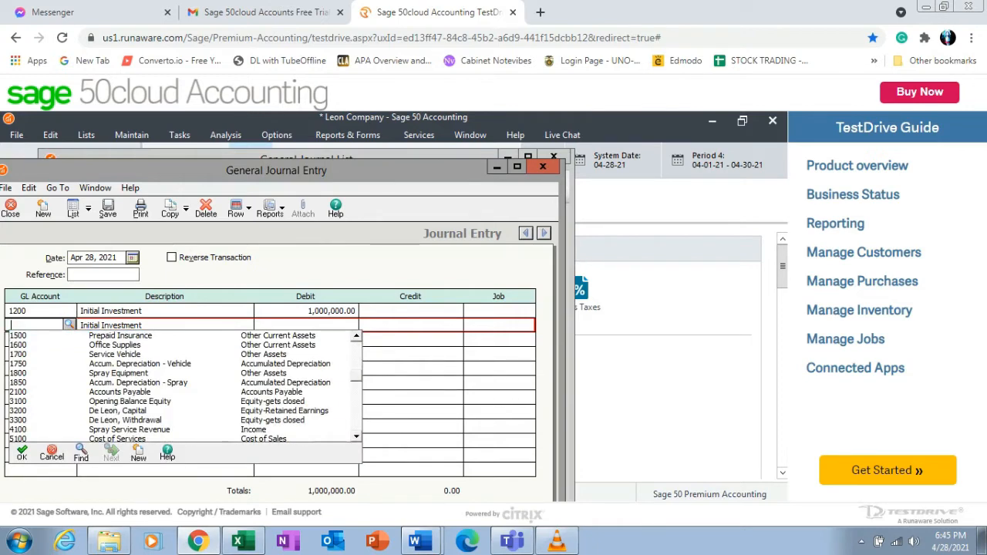
{"action": "double_click", "coordinate": [118, 411]}
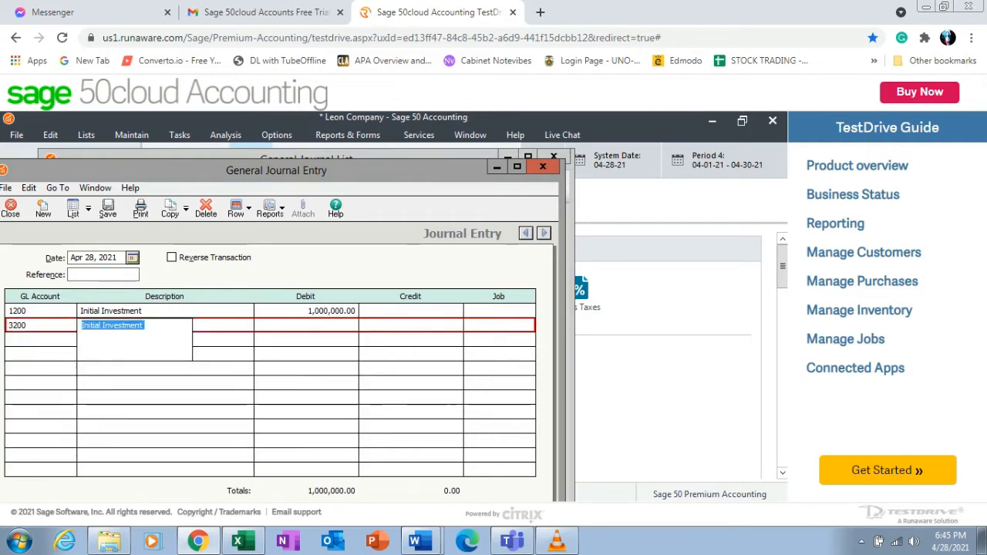
{"action": "key", "text": "Tab"}
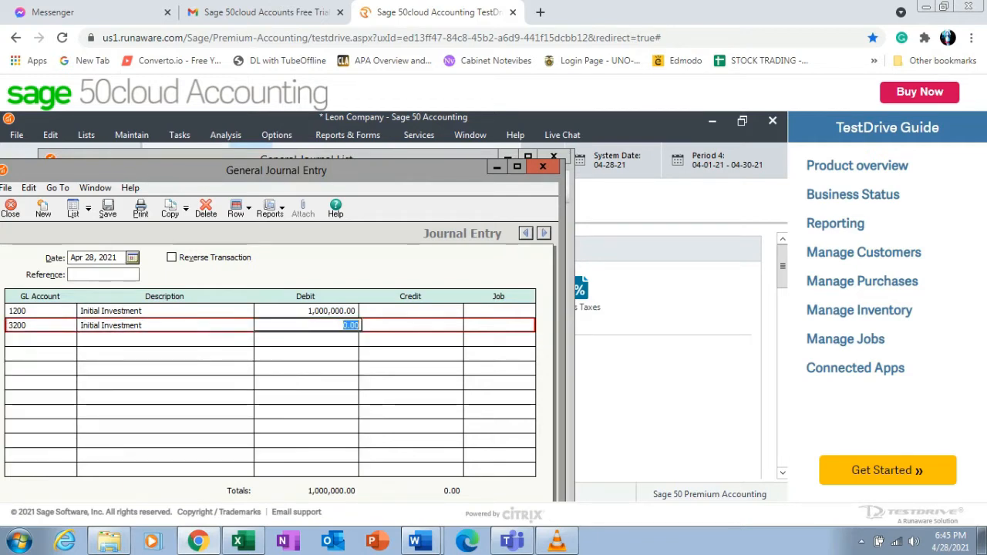
{"action": "key", "text": "Tab"}
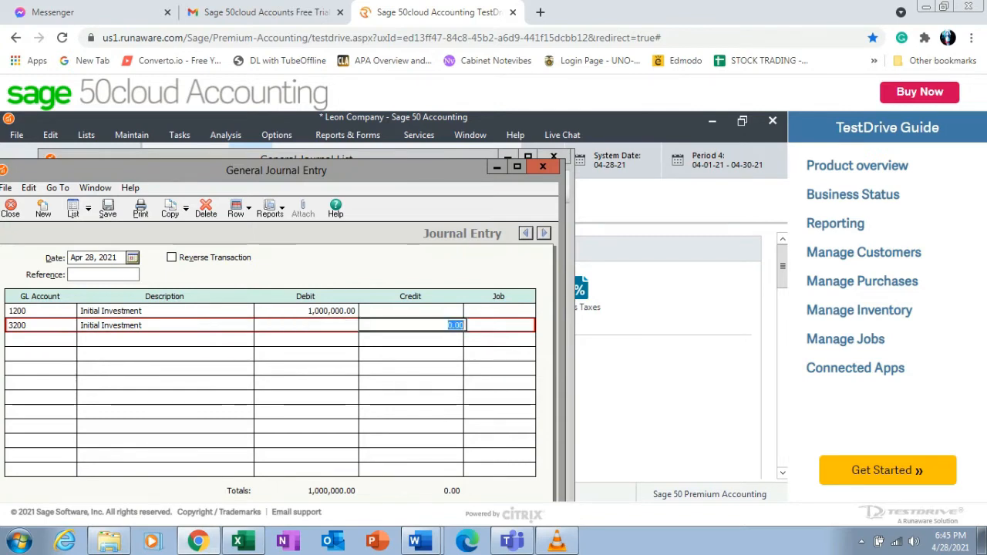
{"action": "type", "text": "1000000"}
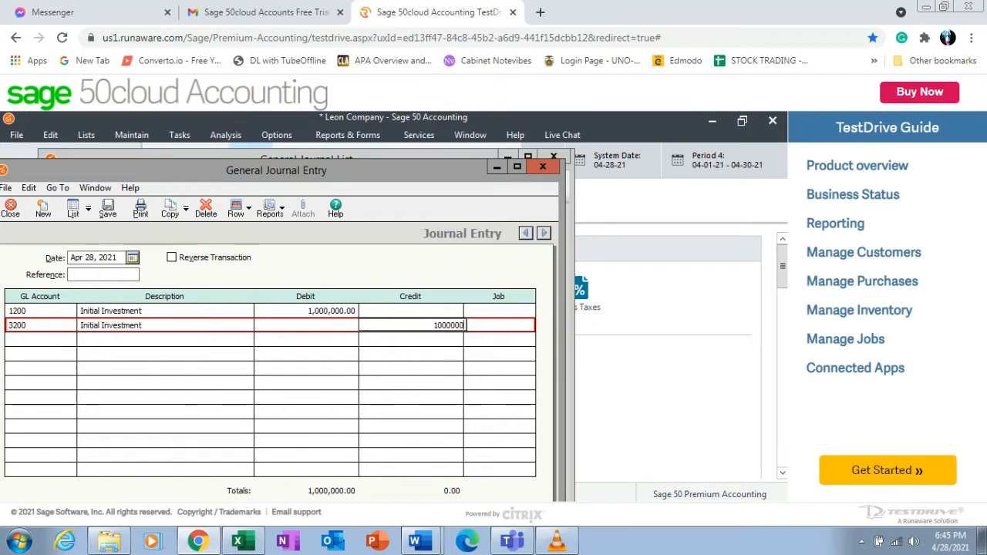
{"action": "key", "text": "Tab"}
Set the entry date to Jan 1, 2021 and save the journal entry, accepting the out-of-period prompt.
{"action": "left_click", "coordinate": [133, 258]}
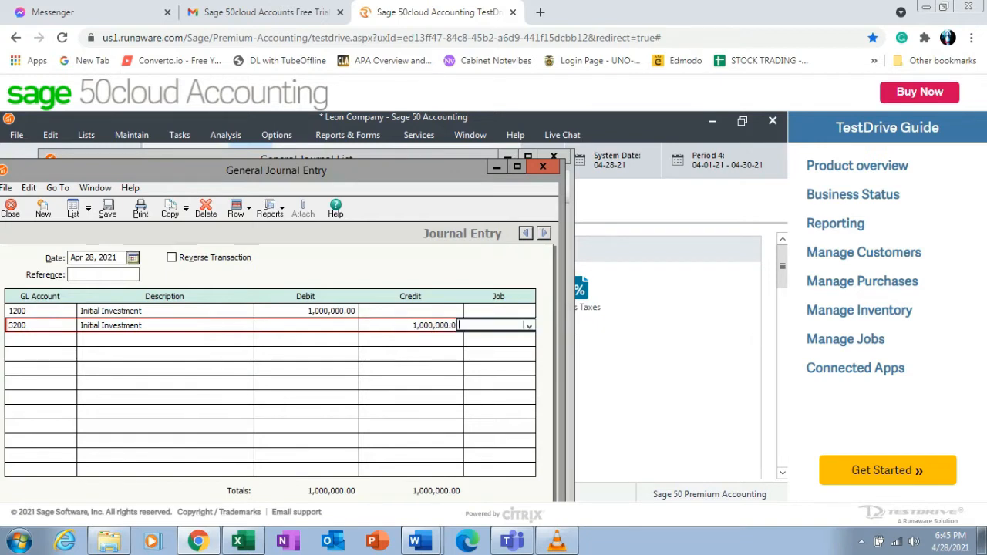
{"action": "left_click", "coordinate": [79, 293]}
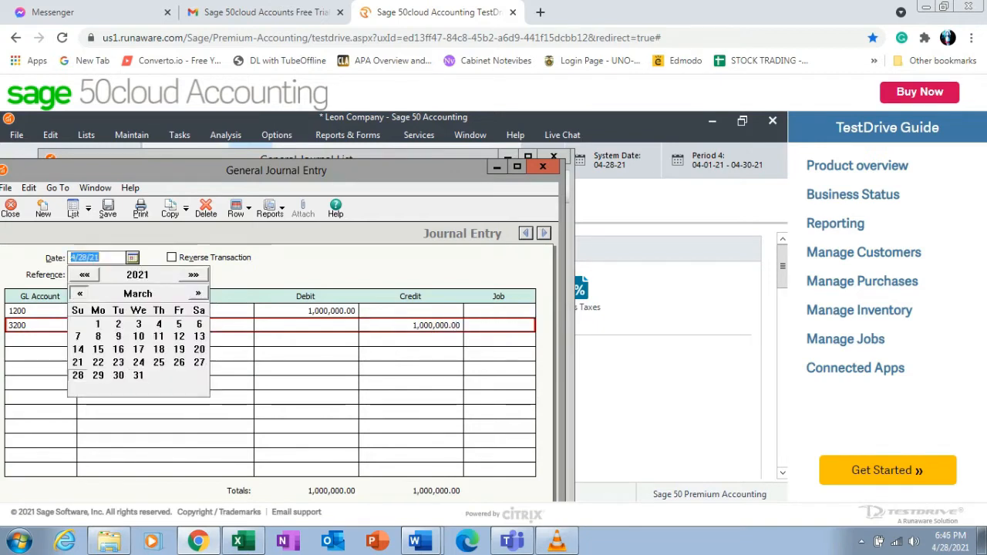
{"action": "left_click", "coordinate": [79, 293]}
{"action": "left_click", "coordinate": [79, 293]}
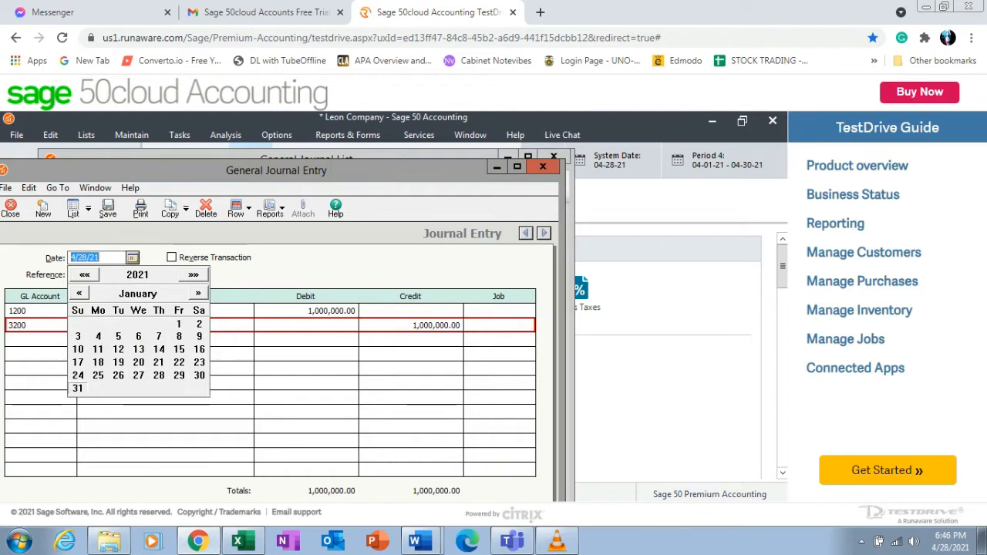
{"action": "left_click", "coordinate": [179, 324]}
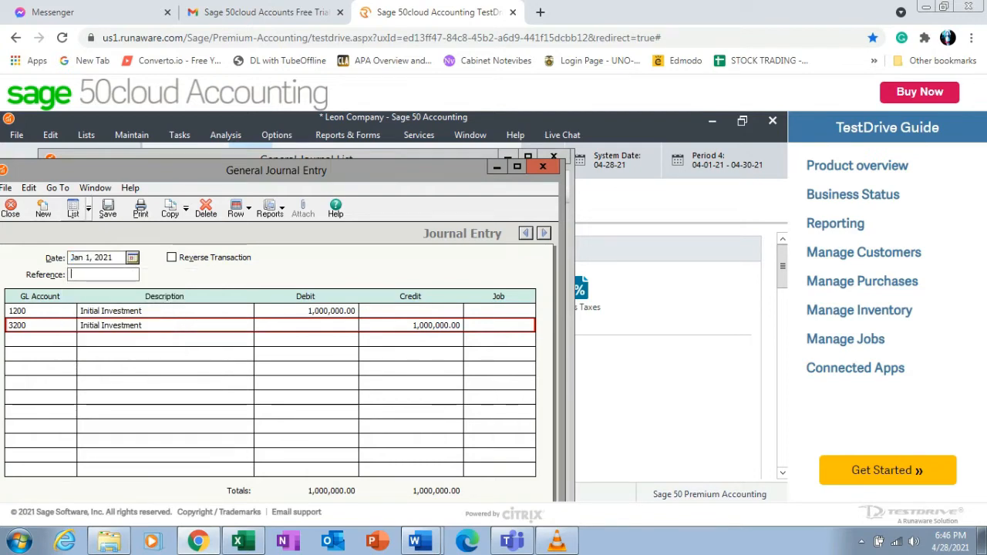
{"action": "left_click", "coordinate": [108, 208]}
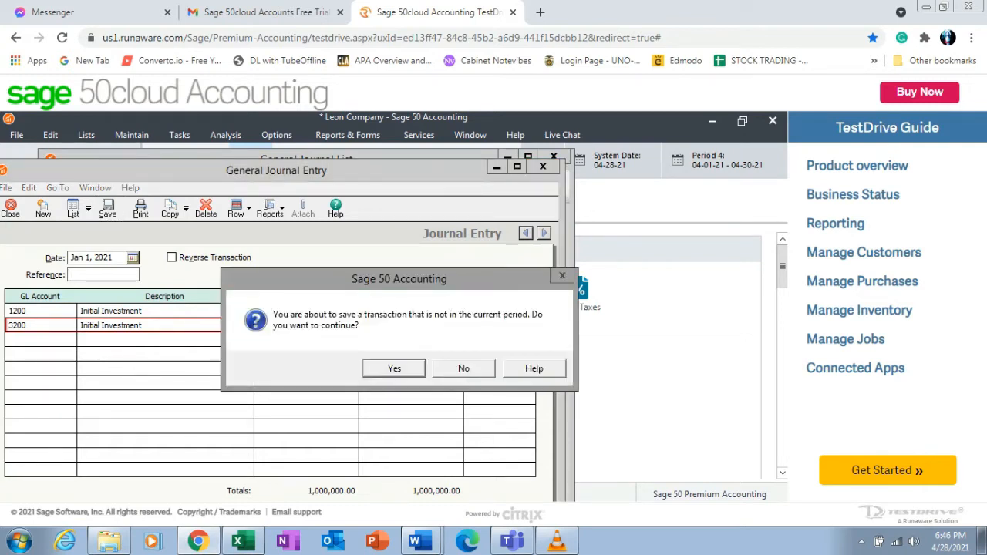
{"action": "key", "text": "Return"}
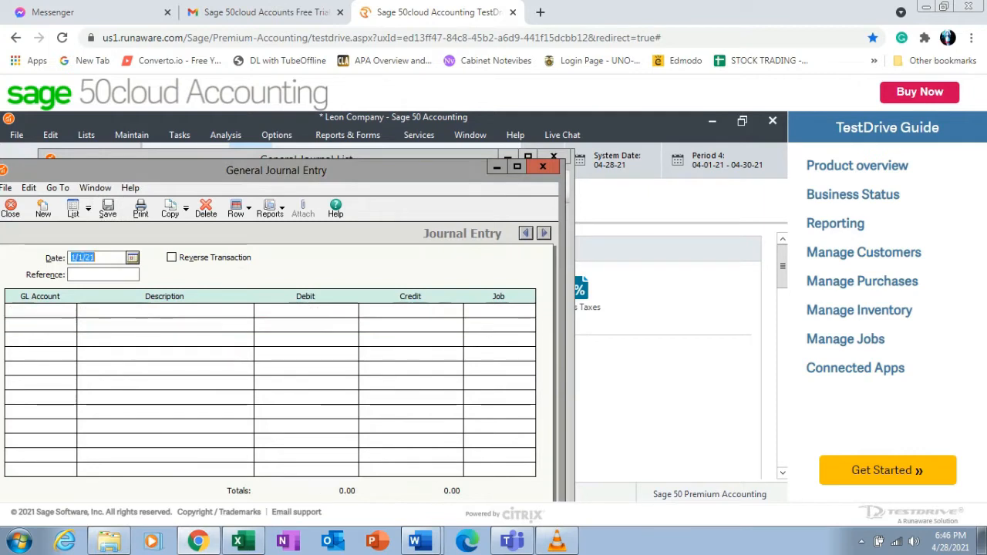
Close the journal entry windows and review the General Ledger Trial Balance report, then close the report windows.
{"action": "left_click", "coordinate": [11, 209]}
{"action": "left_click", "coordinate": [62, 194]}
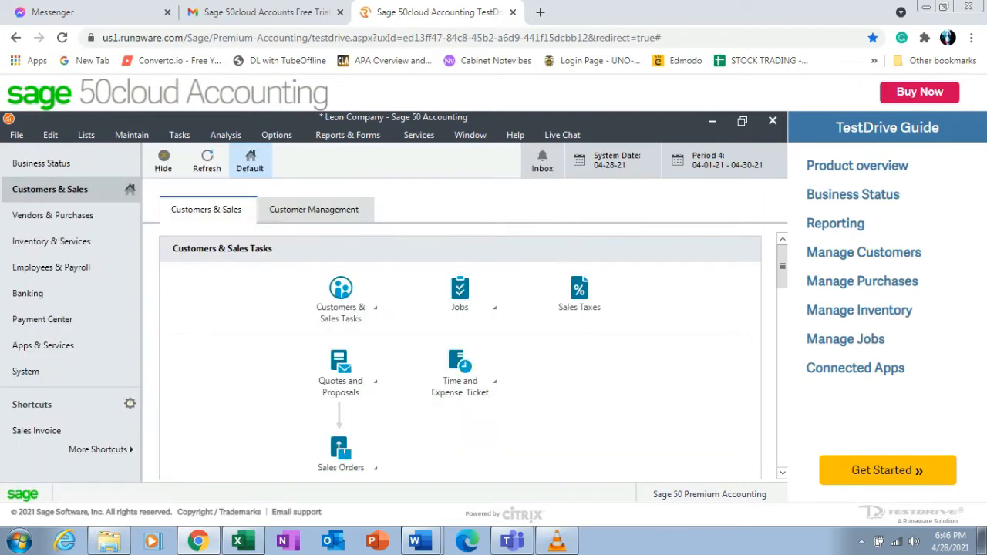
{"action": "left_click", "coordinate": [347, 135]}
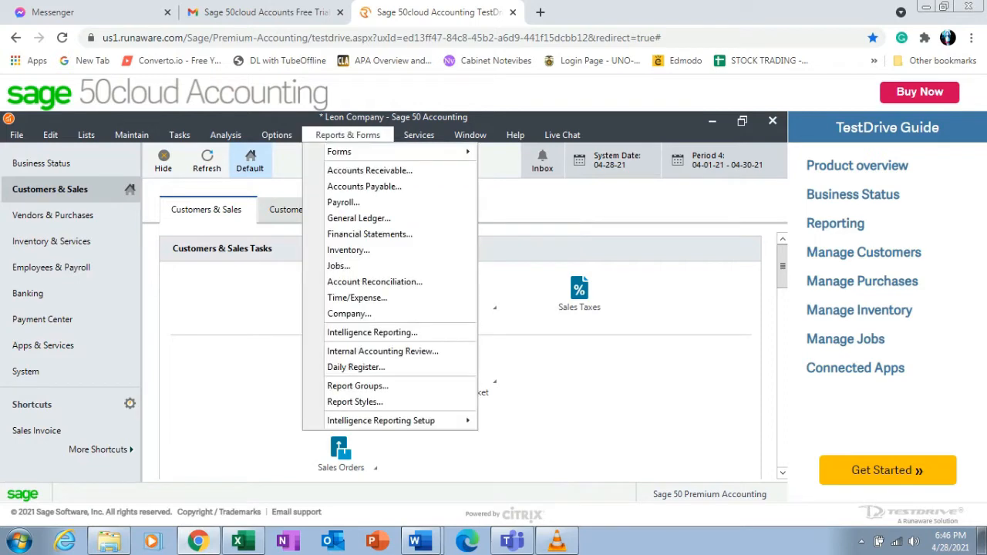
{"action": "left_click", "coordinate": [359, 218]}
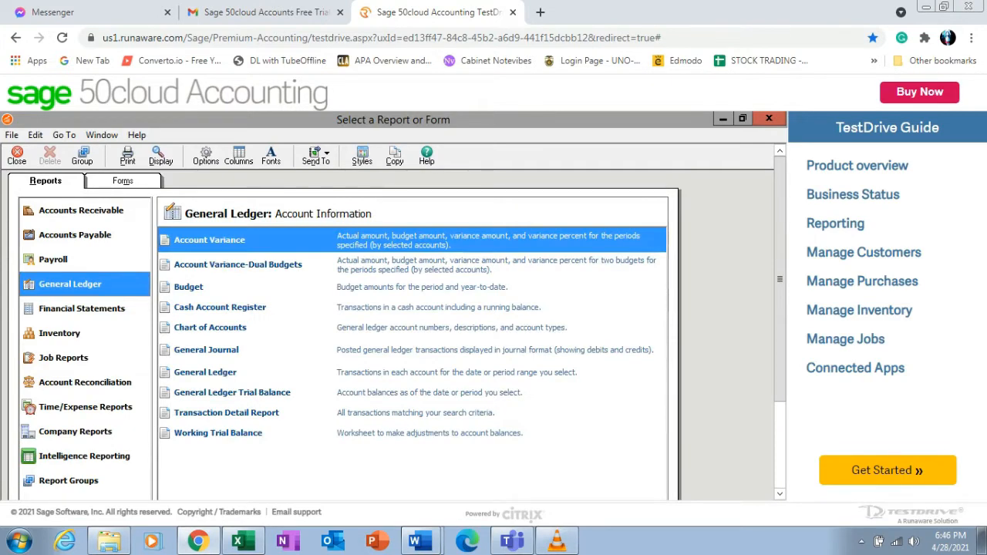
{"action": "left_click", "coordinate": [232, 392]}
{"action": "left_click", "coordinate": [160, 156]}
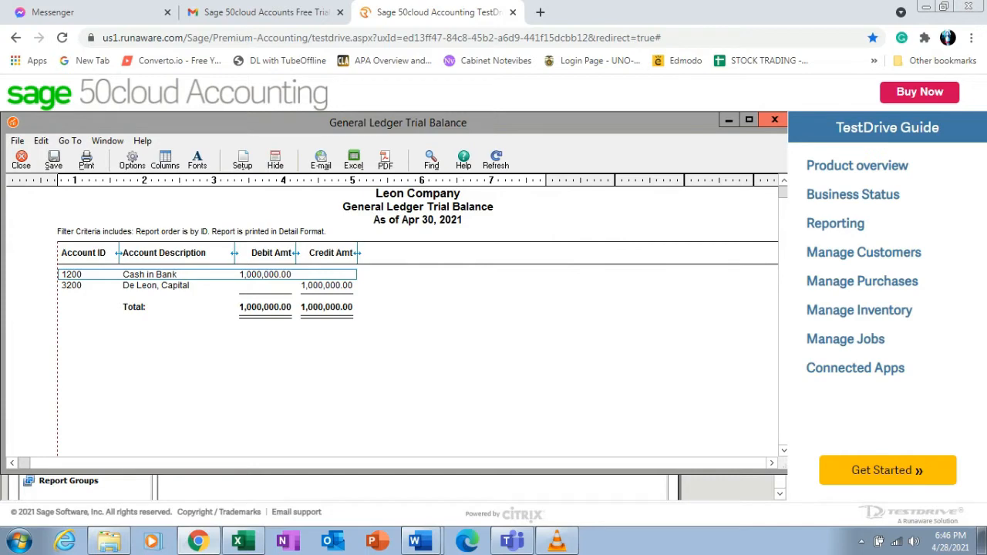
{"action": "left_click", "coordinate": [775, 120]}
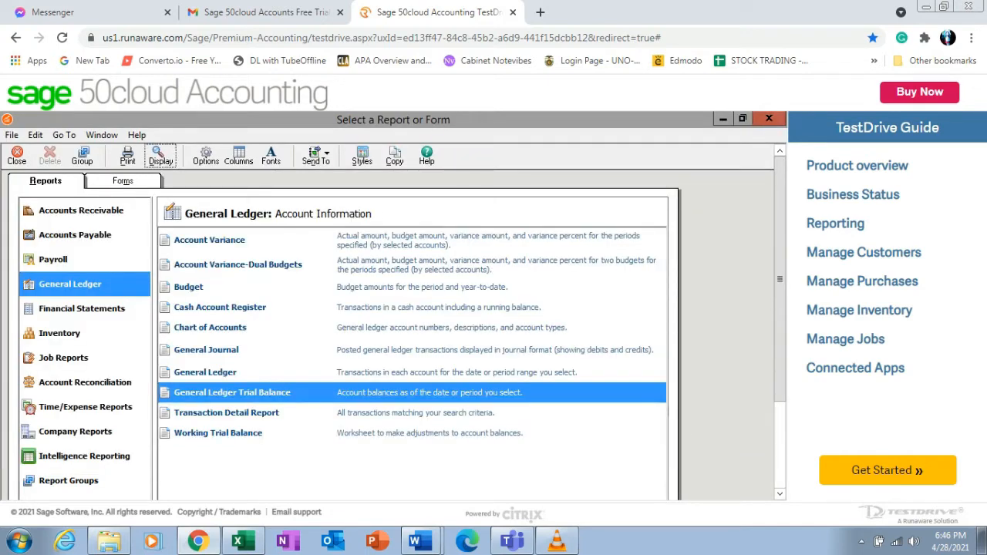
{"action": "left_click", "coordinate": [769, 118]}
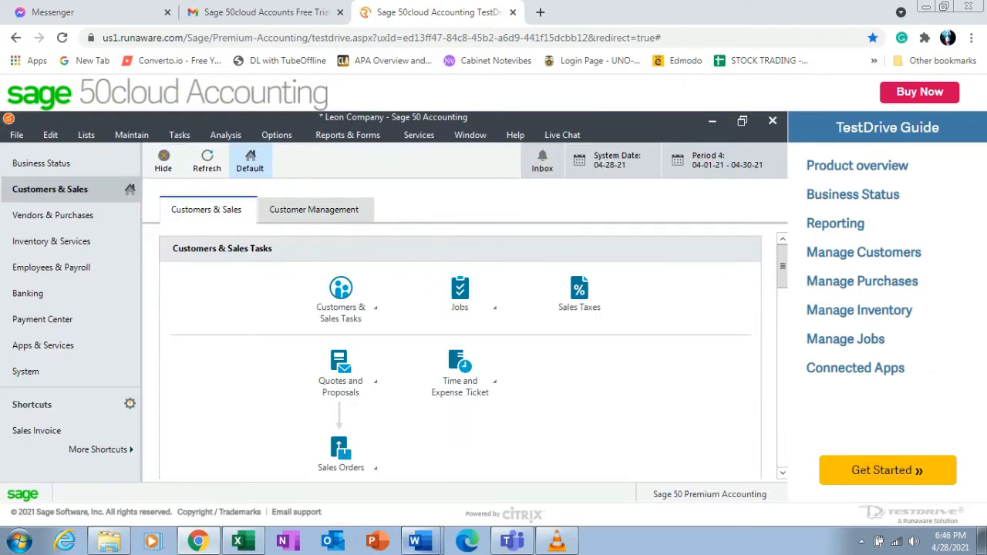
Switch to the Word problem document and bold the 1/1/2021 transaction line to mark it as recorded.
{"action": "left_click", "coordinate": [420, 542]}
{"action": "left_click", "coordinate": [401, 507]}
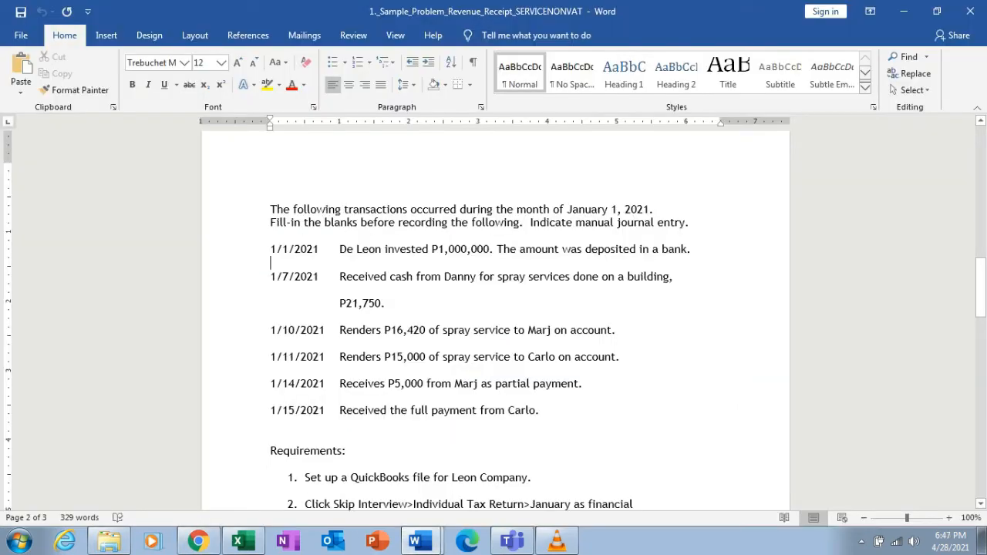
{"action": "left_click_drag", "start_coordinate": [340, 277], "coordinate": [676, 286]}
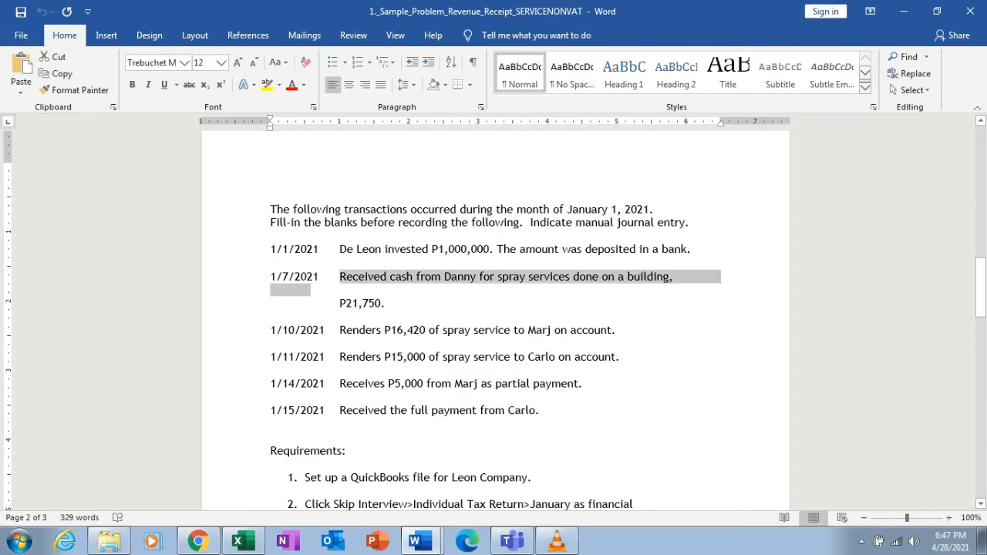
{"action": "left_click_drag", "start_coordinate": [271, 250], "coordinate": [695, 249]}
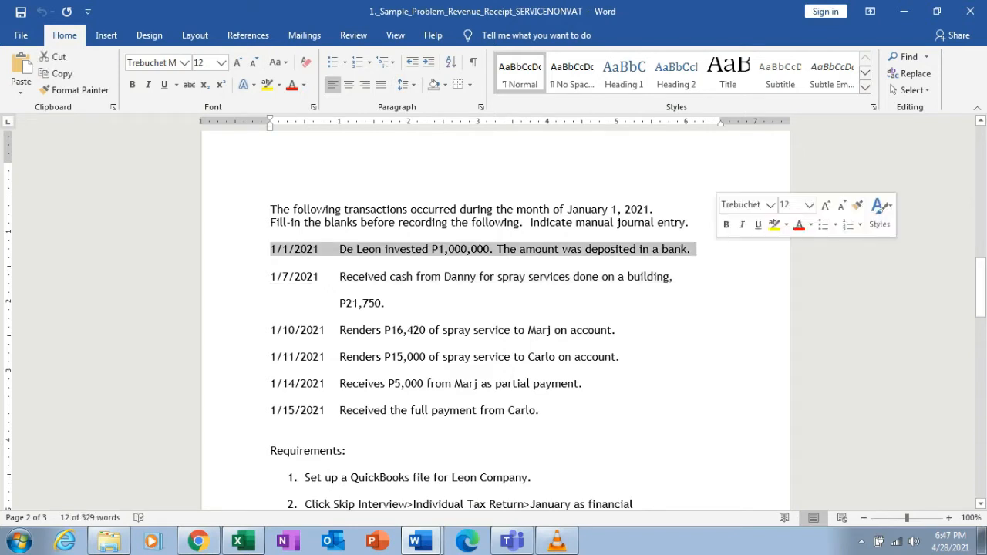
{"action": "left_click", "coordinate": [728, 226]}
{"action": "left_click", "coordinate": [729, 304]}
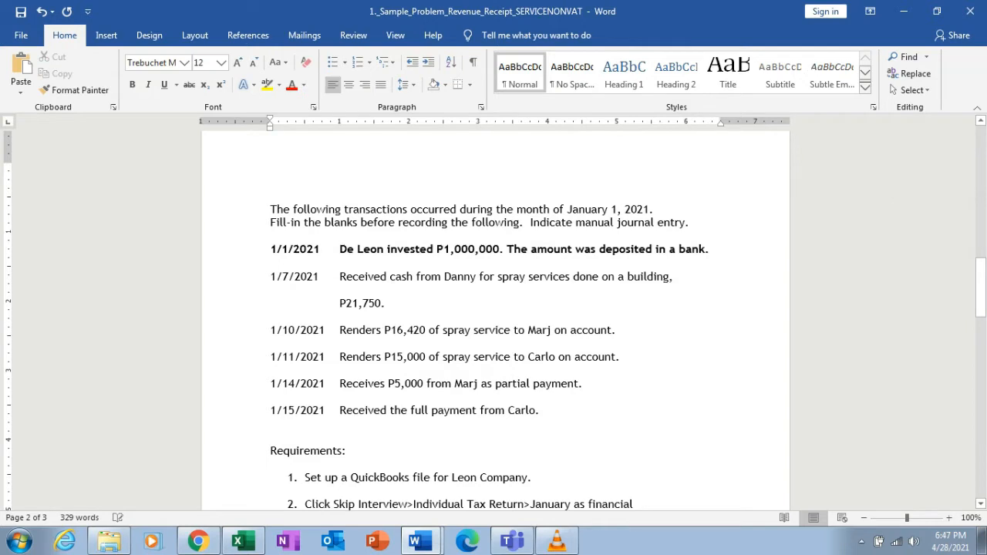
{"action": "left_click_drag", "start_coordinate": [271, 277], "coordinate": [389, 304]}
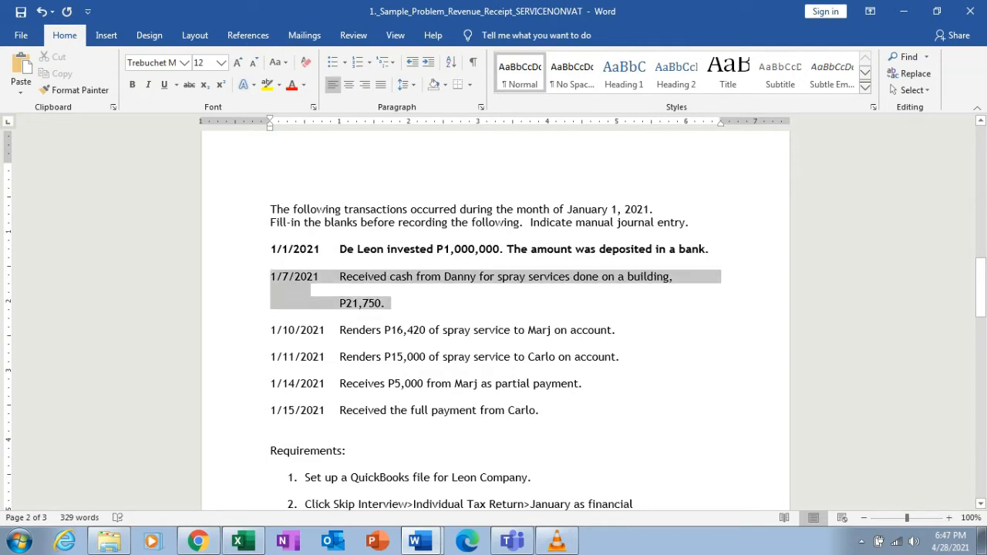
{"action": "left_click", "coordinate": [305, 290]}
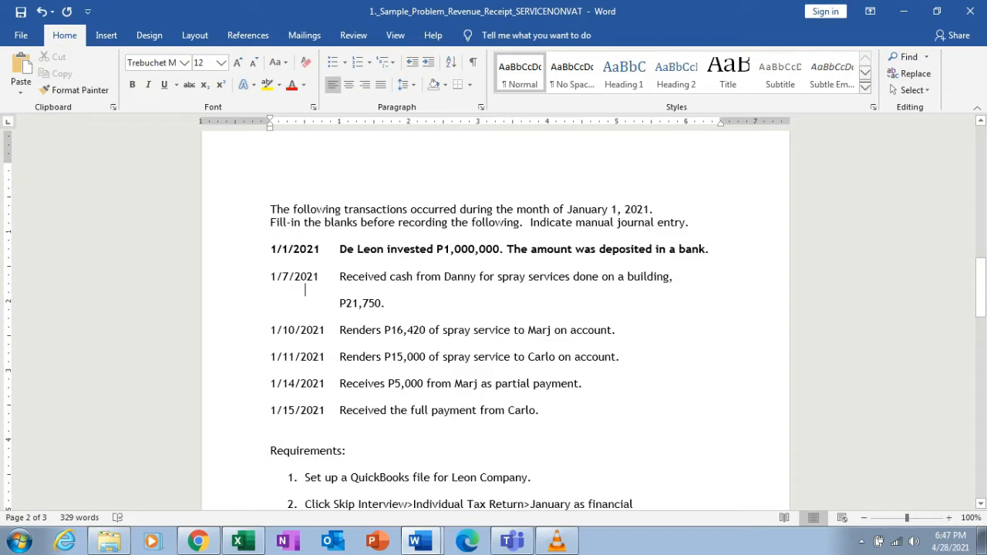
Return to the accounting program and start a Receive Money transaction using the Undeposited Funds cash account.
{"action": "left_click", "coordinate": [198, 541]}
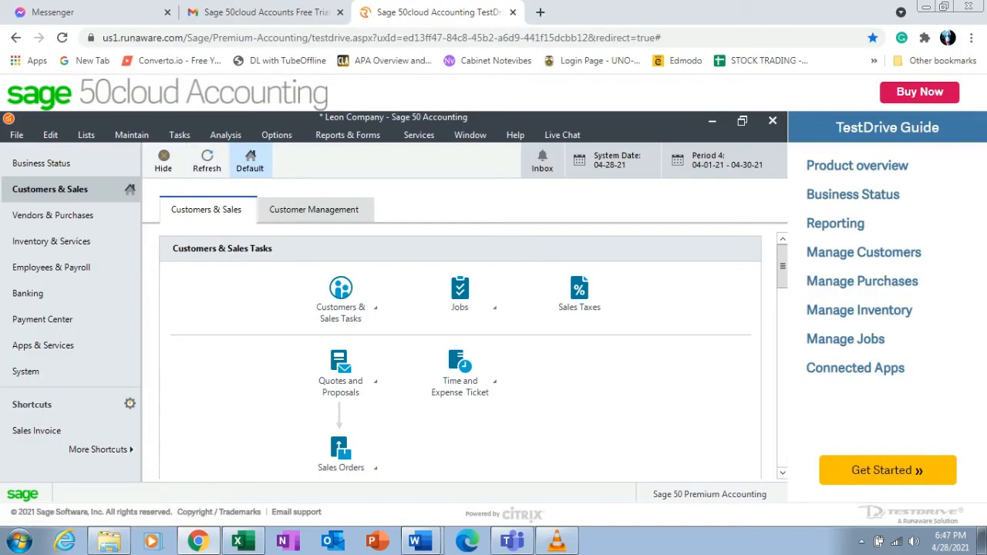
{"action": "left_click", "coordinate": [179, 135]}
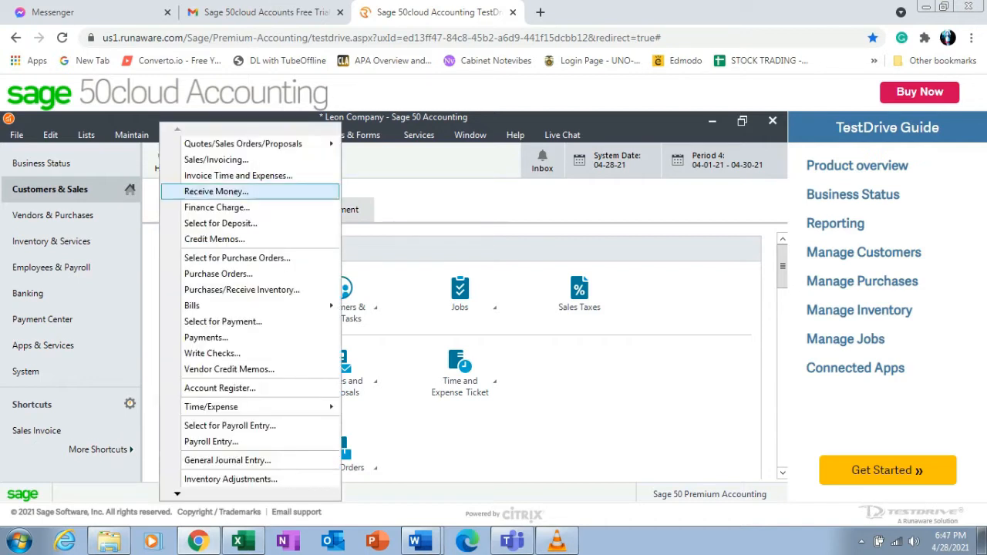
{"action": "left_click", "coordinate": [216, 191]}
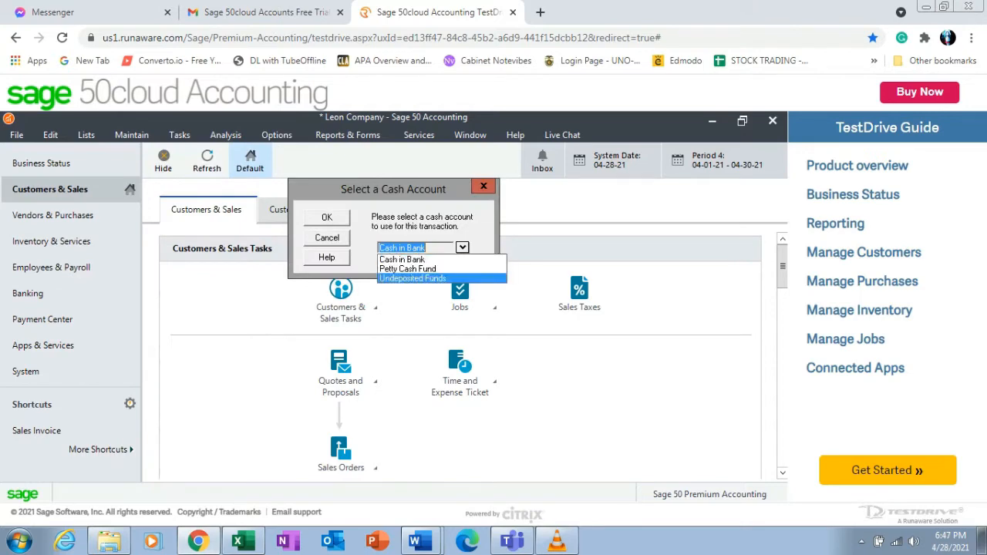
{"action": "left_click", "coordinate": [412, 278]}
{"action": "left_click", "coordinate": [327, 217]}
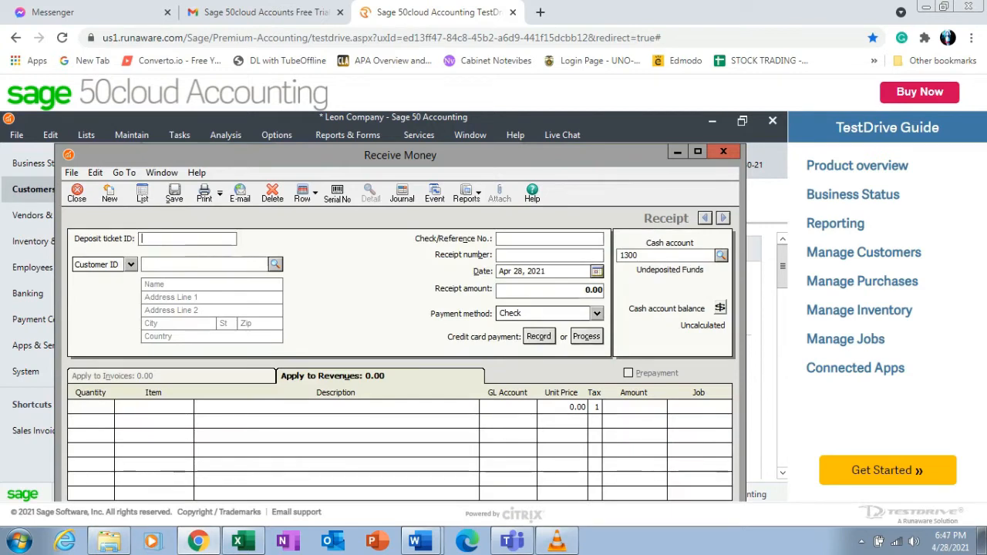
Enter customer ID 001, deposit ticket ID 1, the customer's name, and check/reference number 1 on the receipt.
{"action": "left_click", "coordinate": [146, 264]}
{"action": "type", "text": "001"}
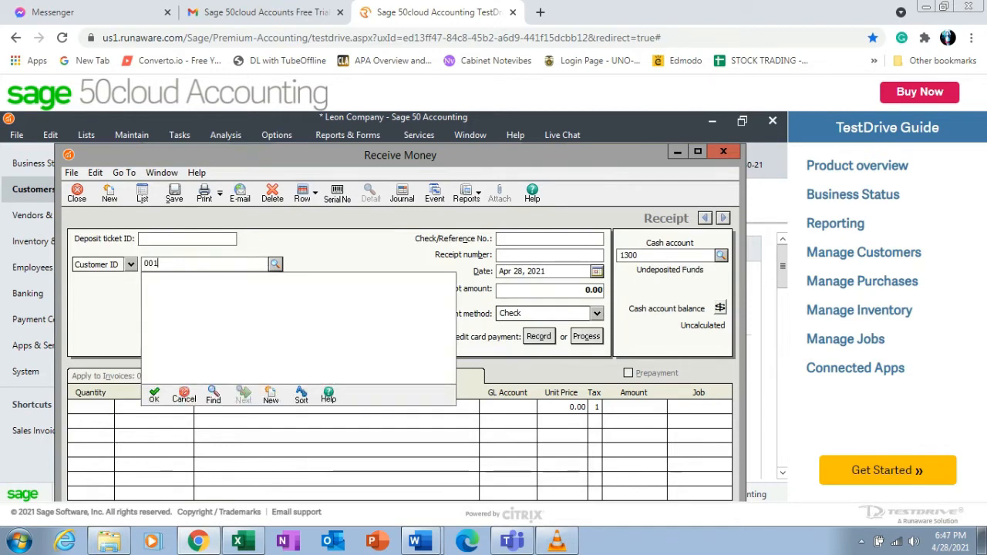
{"action": "key", "text": "Tab"}
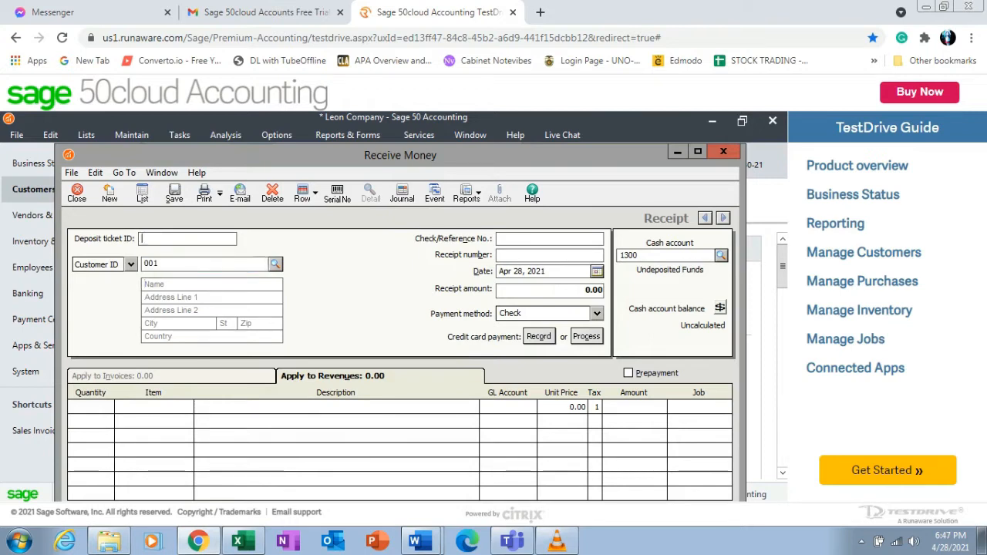
{"action": "type", "text": "1"}
{"action": "key", "text": "Tab"}
{"action": "key", "text": "Tab"}
{"action": "type", "text": "Danny"}
{"action": "key", "text": "Tab"}
{"action": "type", "text": "1"}
Set the receipt date to Jan 7, 2021 and the receipt amount to 21,750.
{"action": "left_click", "coordinate": [597, 271]}
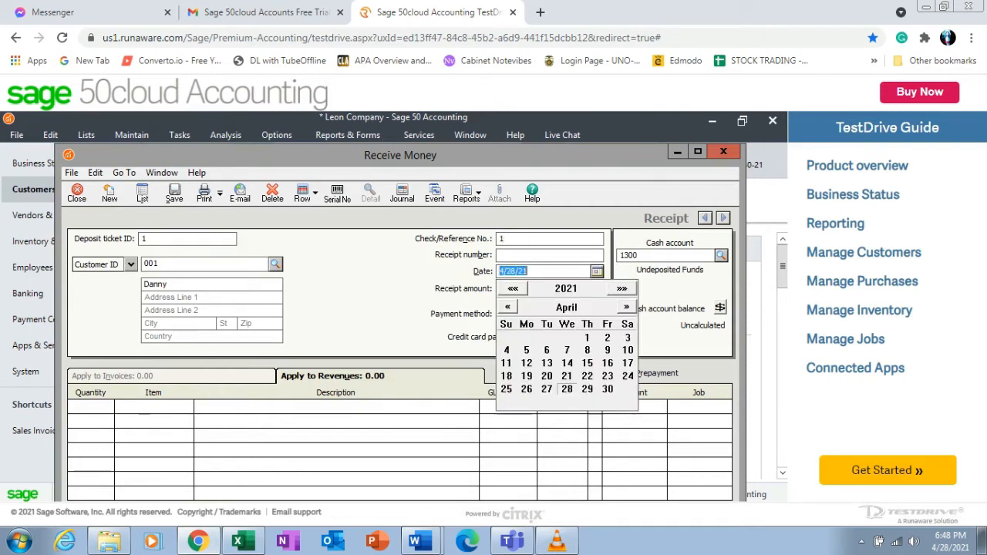
{"action": "left_click", "coordinate": [507, 307]}
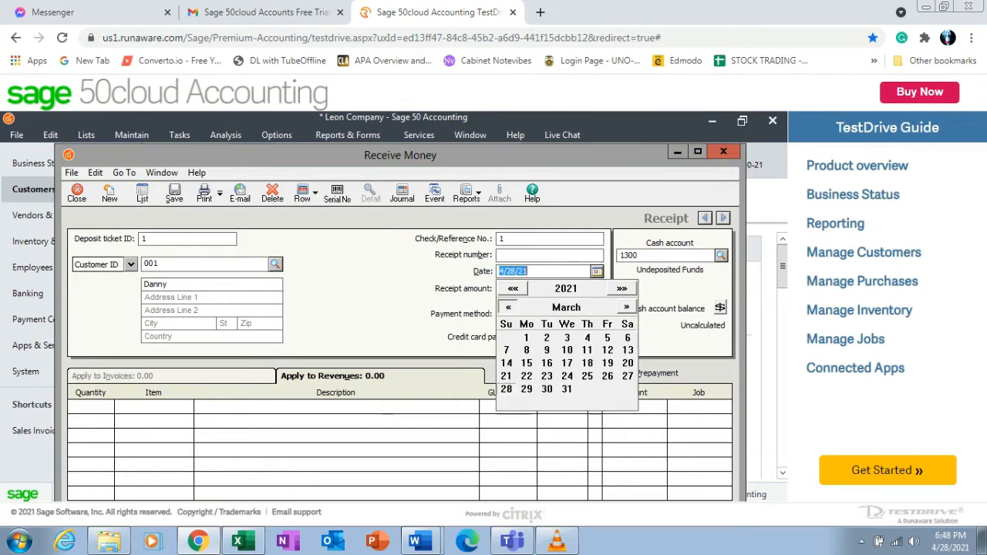
{"action": "left_click", "coordinate": [507, 307]}
{"action": "left_click", "coordinate": [507, 307]}
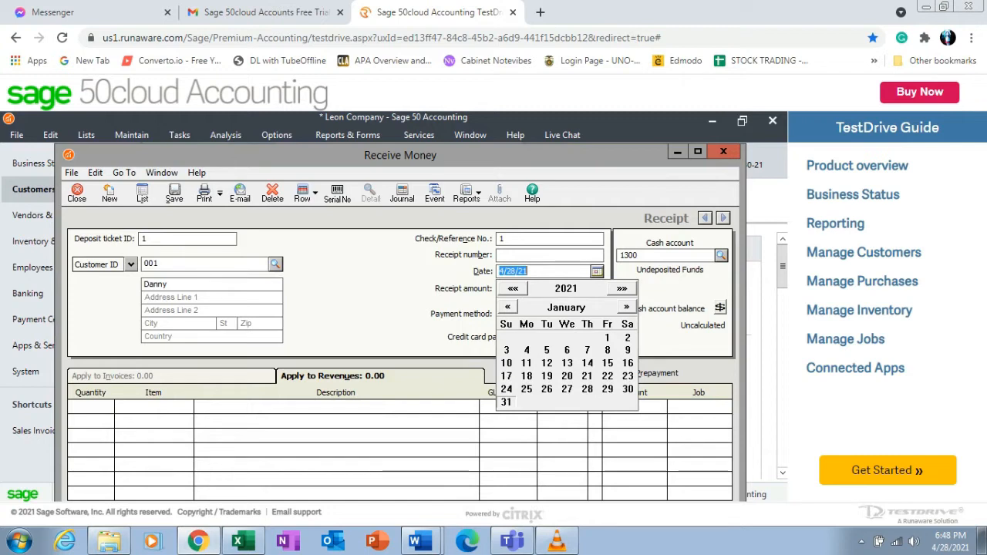
{"action": "left_click", "coordinate": [587, 350]}
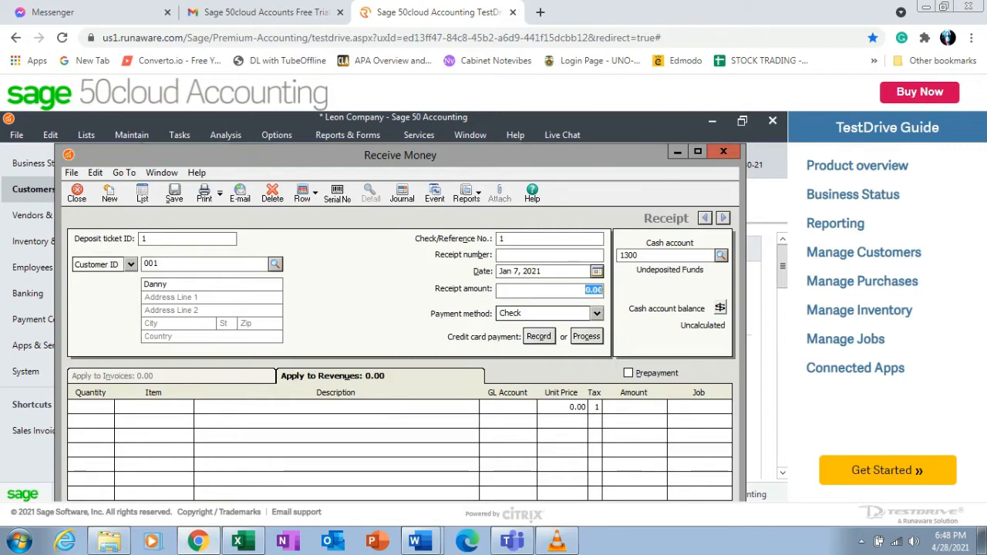
{"action": "type", "text": "21750"}
{"action": "key", "text": "Tab"}
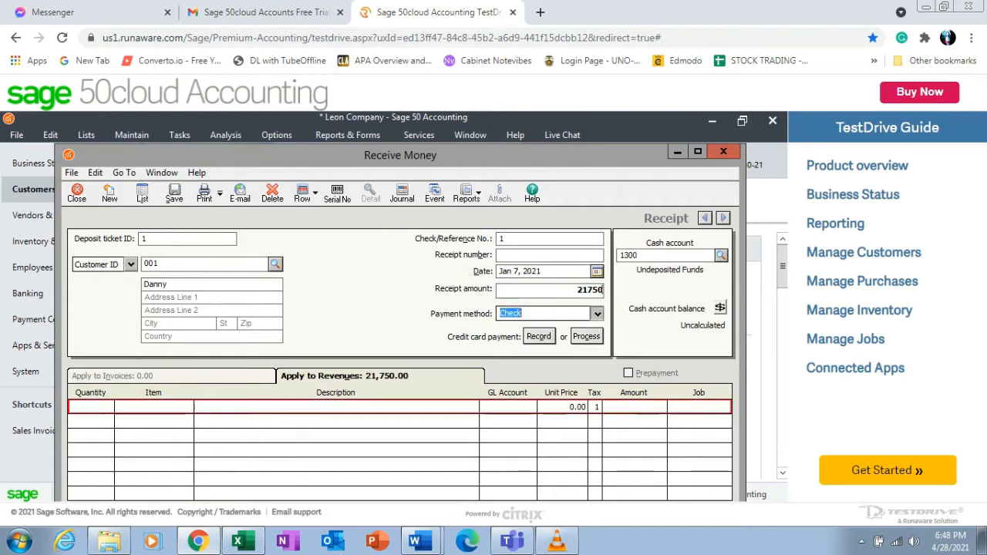
Choose Cash as the payment method and assign the revenue line to GL account 4100 Spray Service Revenue.
{"action": "key", "text": "Up"}
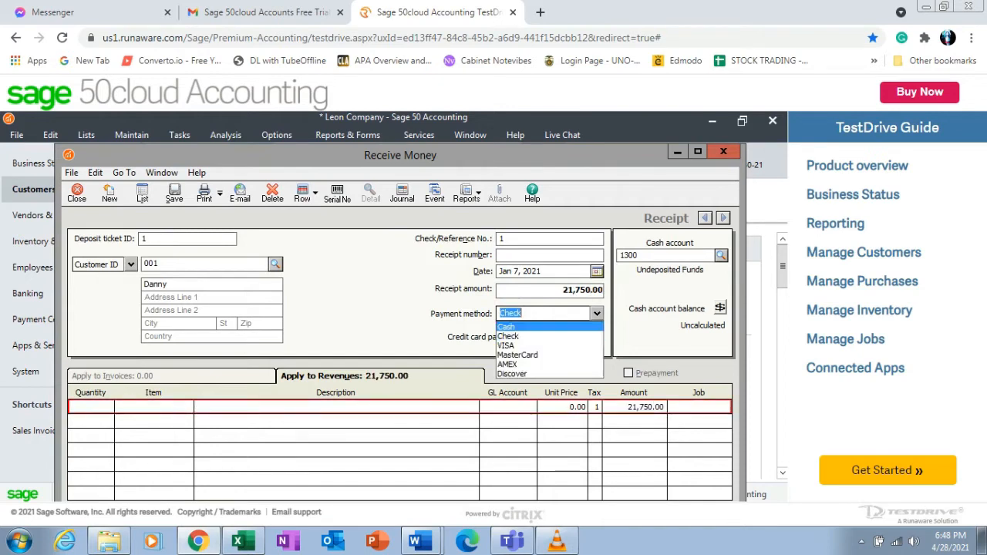
{"action": "key", "text": "Return"}
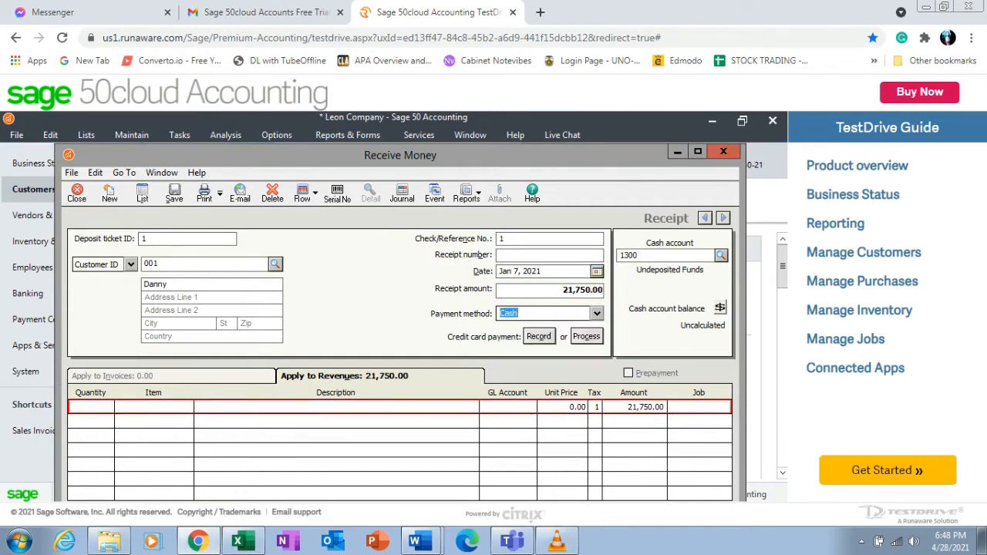
{"action": "key", "text": "Tab"}
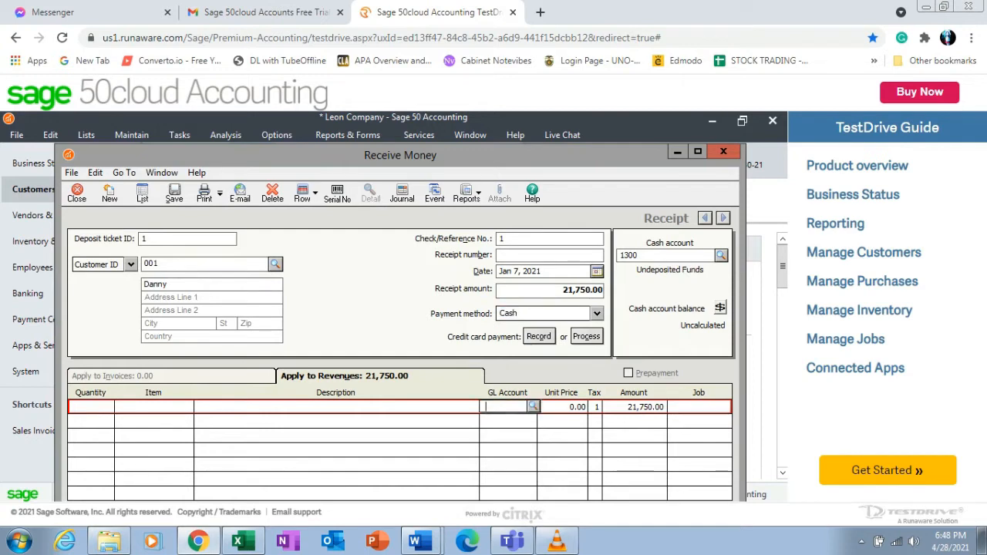
{"action": "left_click", "coordinate": [533, 406]}
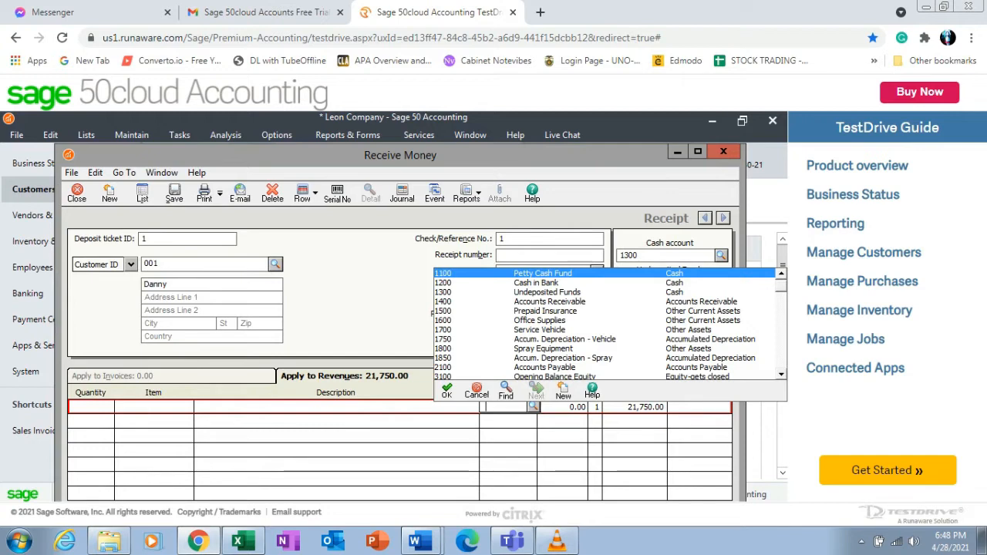
{"action": "scroll", "coordinate": [609, 324], "scroll_direction": "down", "scroll_amount": 2}
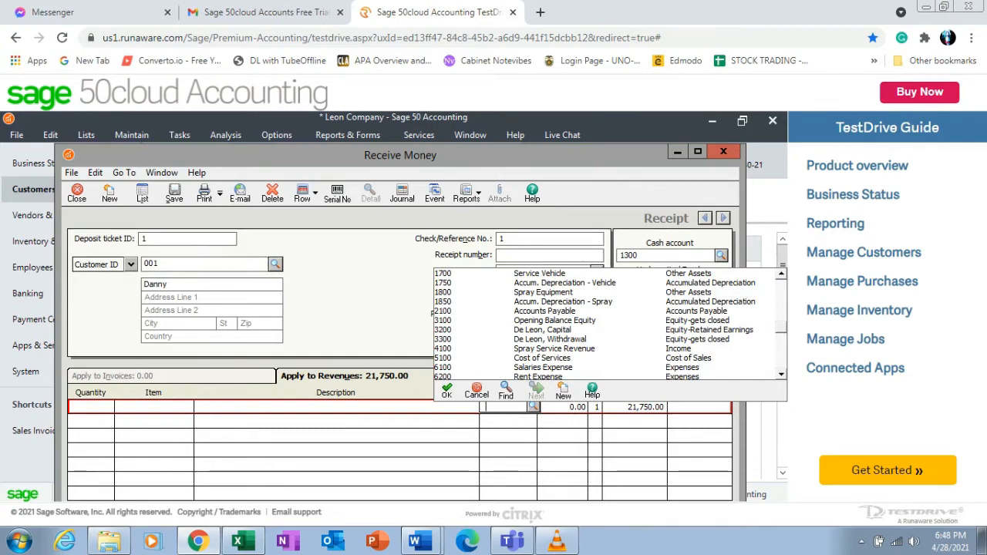
{"action": "key", "text": "Return"}
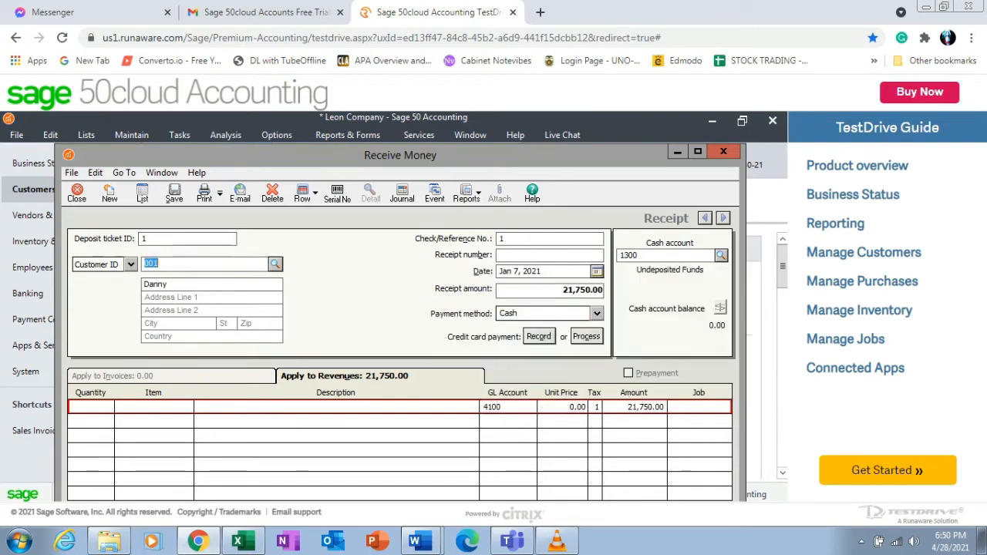
Save the receipt, choose to set up customer 001, and enter the customer's name and account number.
{"action": "left_click", "coordinate": [174, 193]}
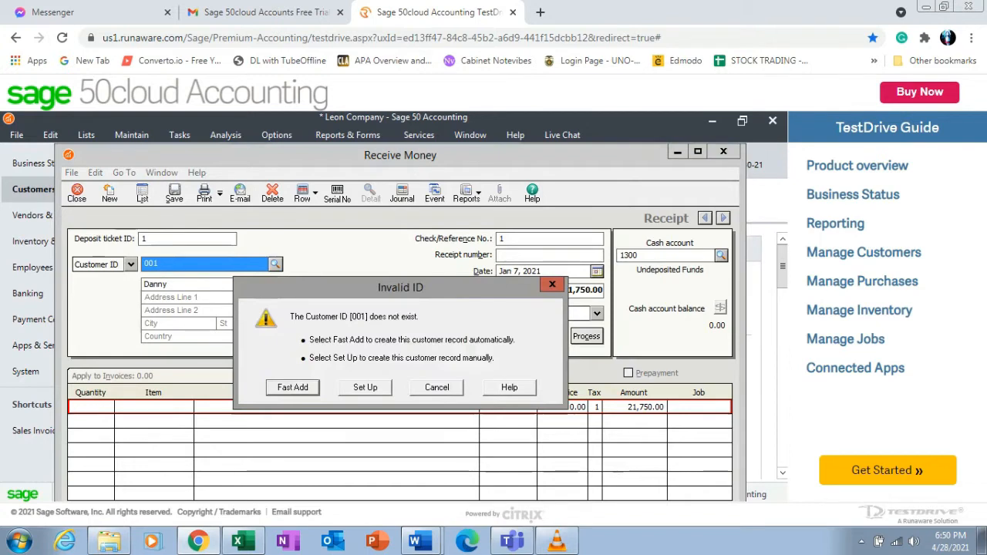
{"action": "key", "text": "Return"}
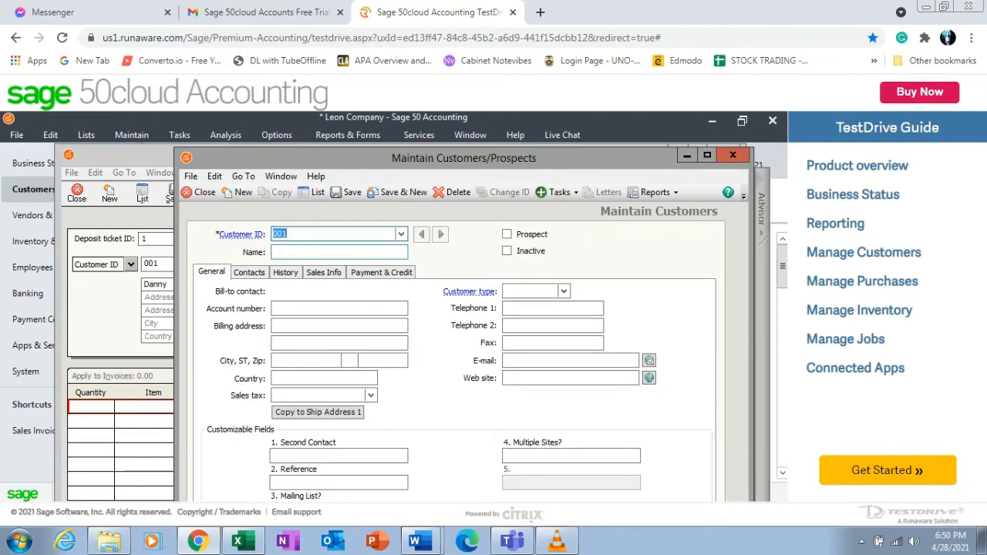
{"action": "left_click", "coordinate": [339, 252]}
{"action": "type", "text": "Dan"}
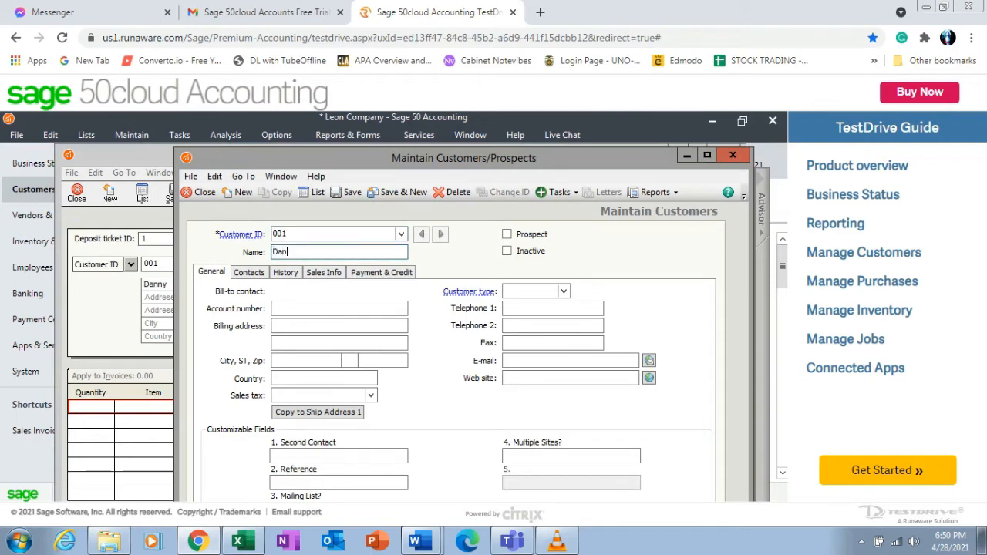
{"action": "type", "text": "ny"}
{"action": "left_click", "coordinate": [339, 308]}
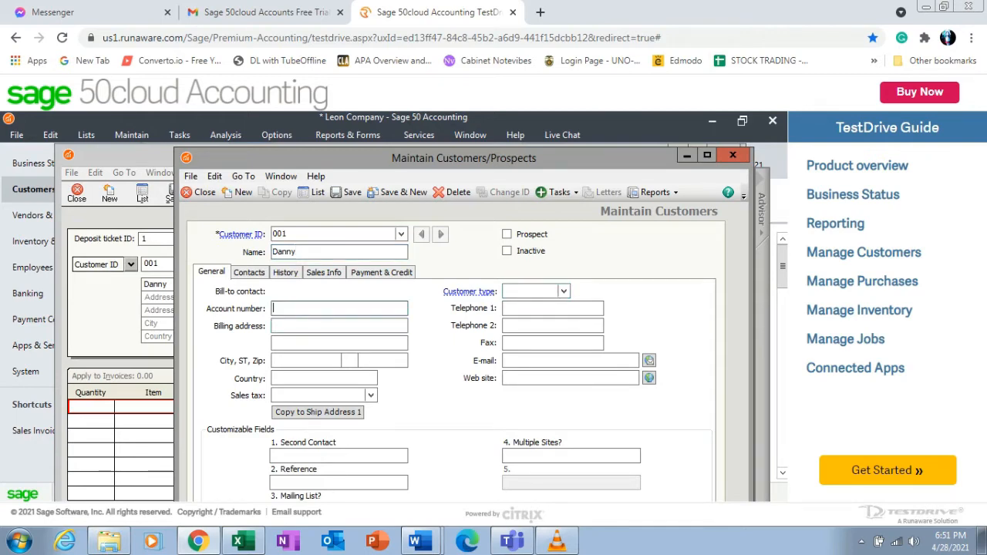
{"action": "type", "text": "001"}
Set customer 001's default GL sales account to 4100 Spray Service Revenue, then save and close the customer record.
{"action": "left_click", "coordinate": [324, 272]}
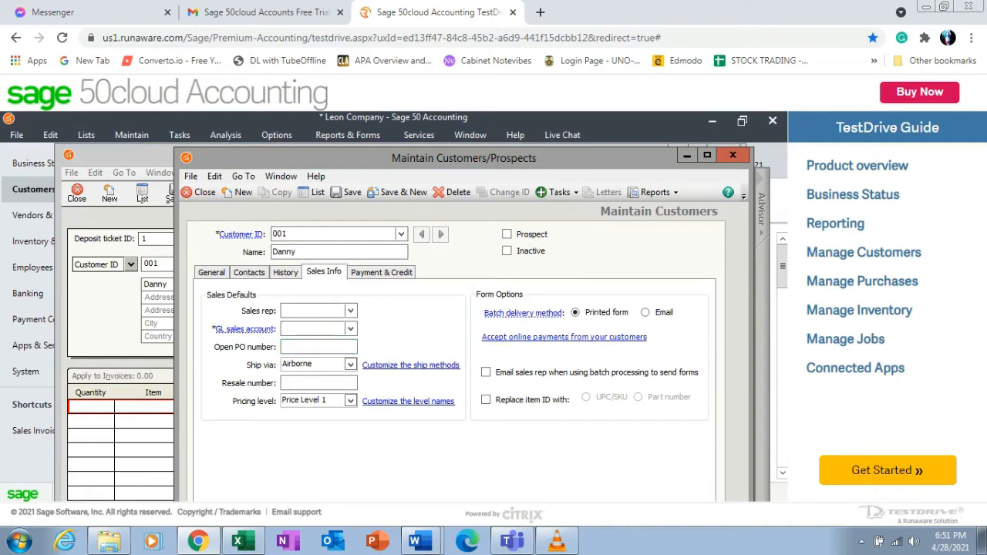
{"action": "left_click", "coordinate": [351, 329]}
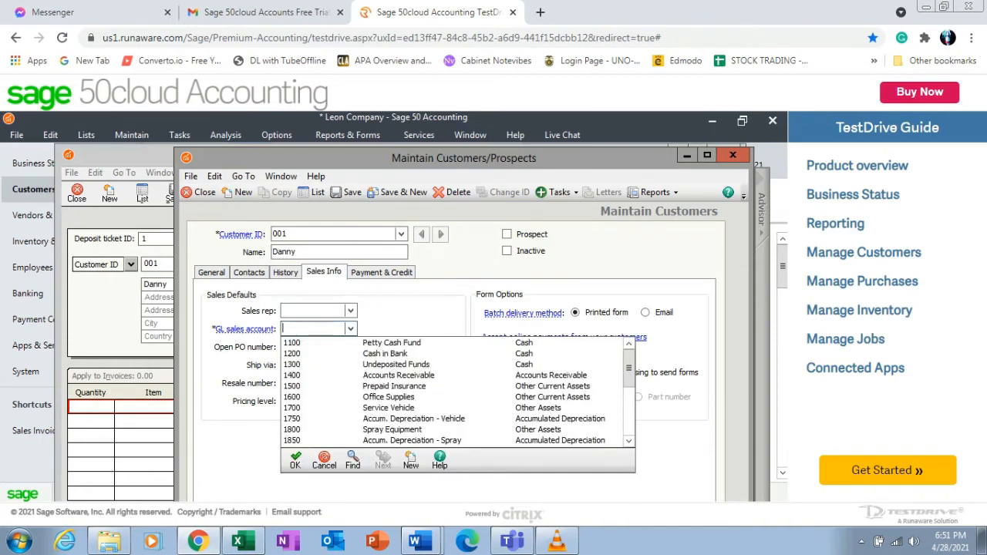
{"action": "scroll", "coordinate": [459, 391], "scroll_direction": "down", "scroll_amount": 1}
{"action": "scroll", "coordinate": [411, 392], "scroll_direction": "down", "scroll_amount": 3}
{"action": "left_click", "coordinate": [411, 365]}
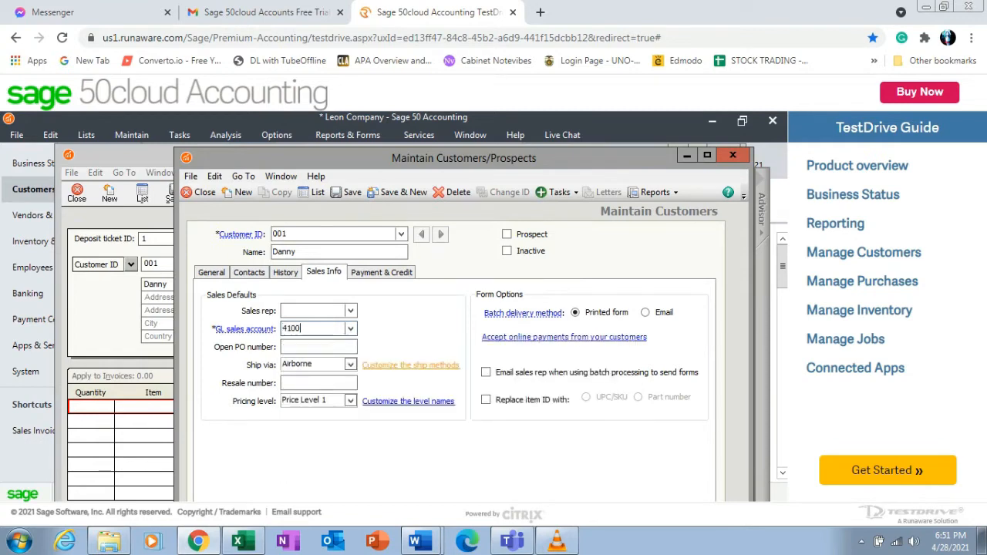
{"action": "left_click", "coordinate": [347, 192]}
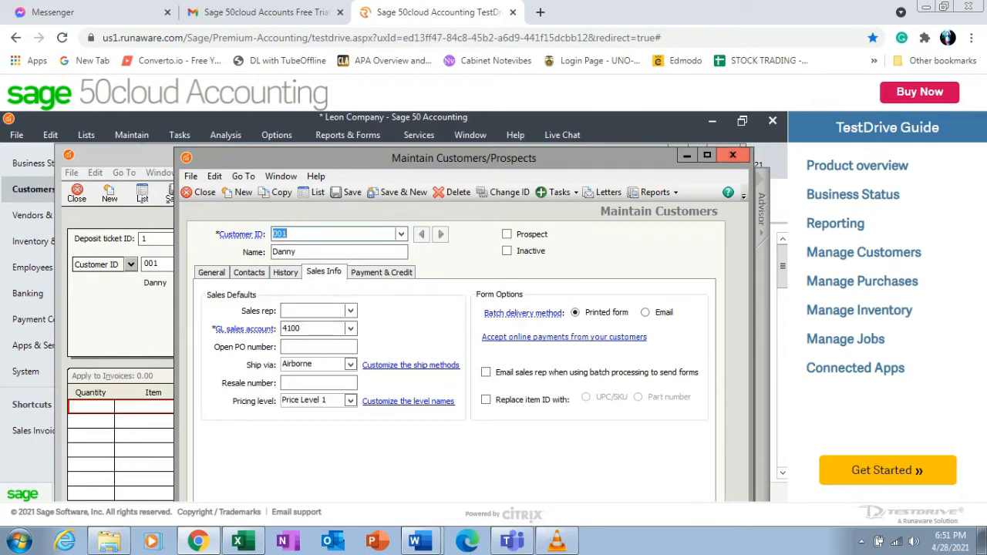
{"action": "left_click", "coordinate": [732, 155]}
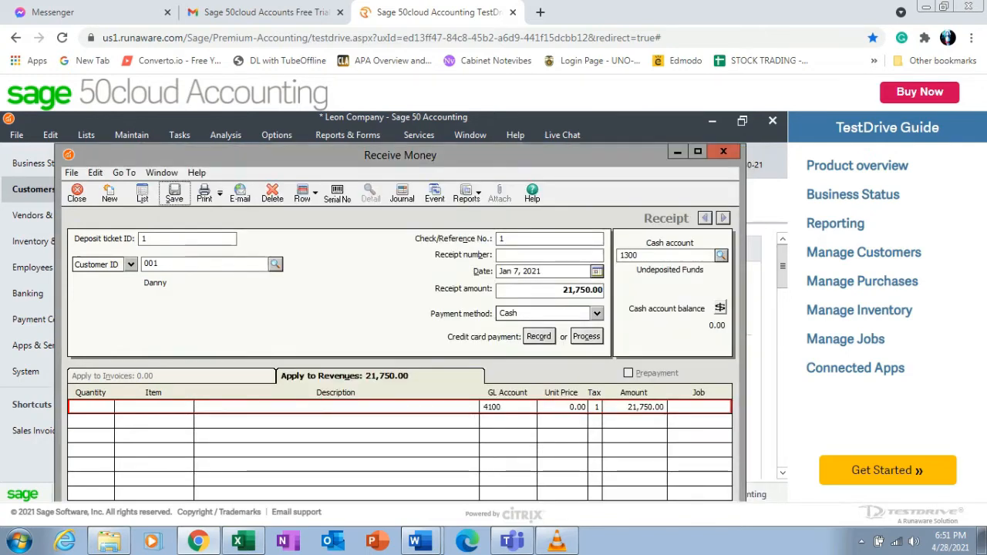
Save the cash receipt, accept saving outside the current period, and close the receipt window.
{"action": "left_click", "coordinate": [174, 193]}
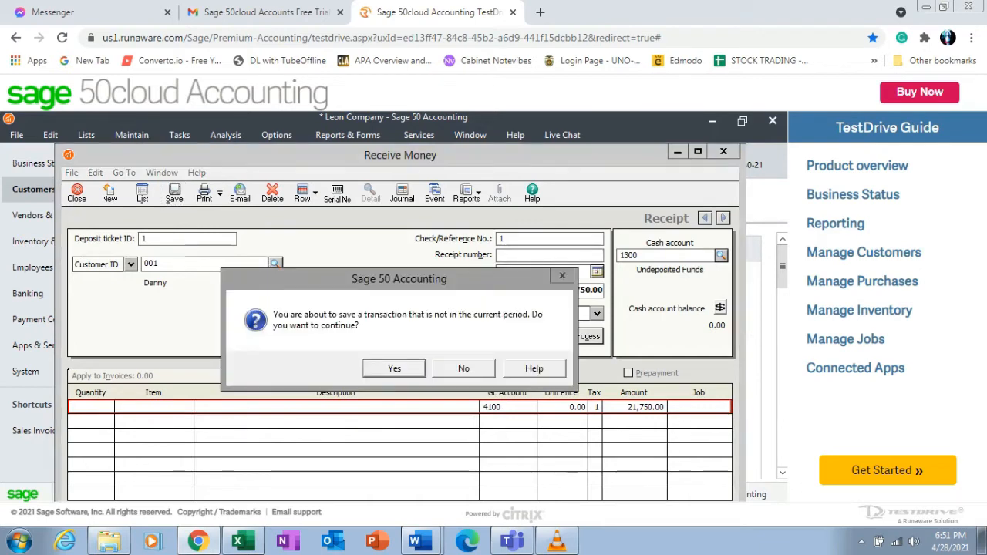
{"action": "key", "text": "Return"}
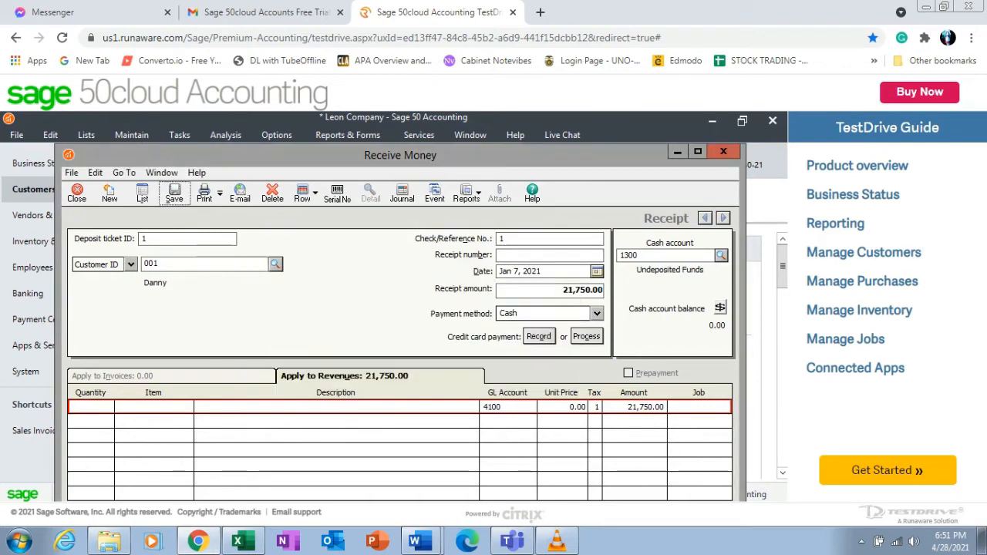
{"action": "key", "text": "Escape"}
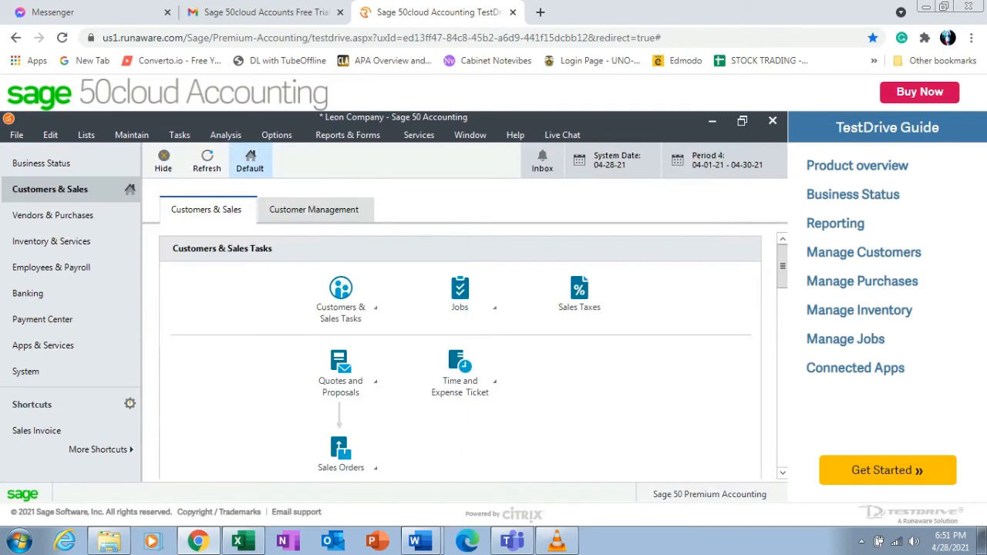
Display the General Ledger Trial Balance report, then close it and the report list.
{"action": "left_click", "coordinate": [348, 135]}
{"action": "left_click", "coordinate": [357, 218]}
{"action": "left_click", "coordinate": [161, 156]}
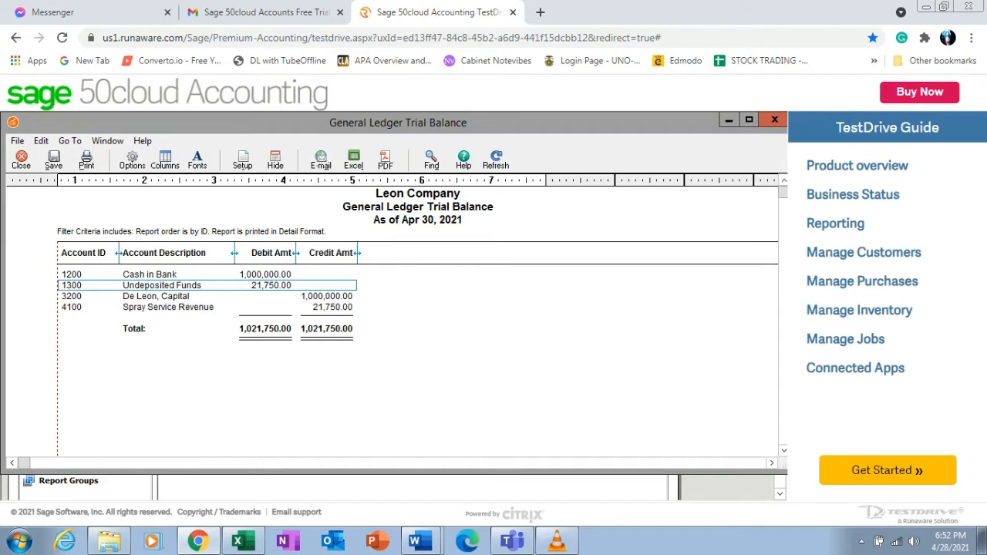
{"action": "left_click", "coordinate": [21, 160]}
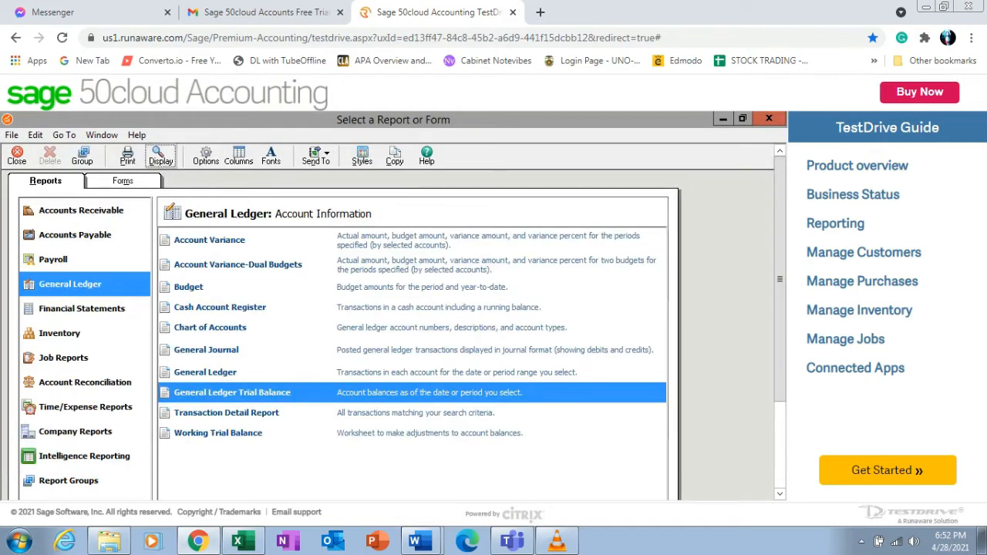
{"action": "left_click", "coordinate": [769, 118]}
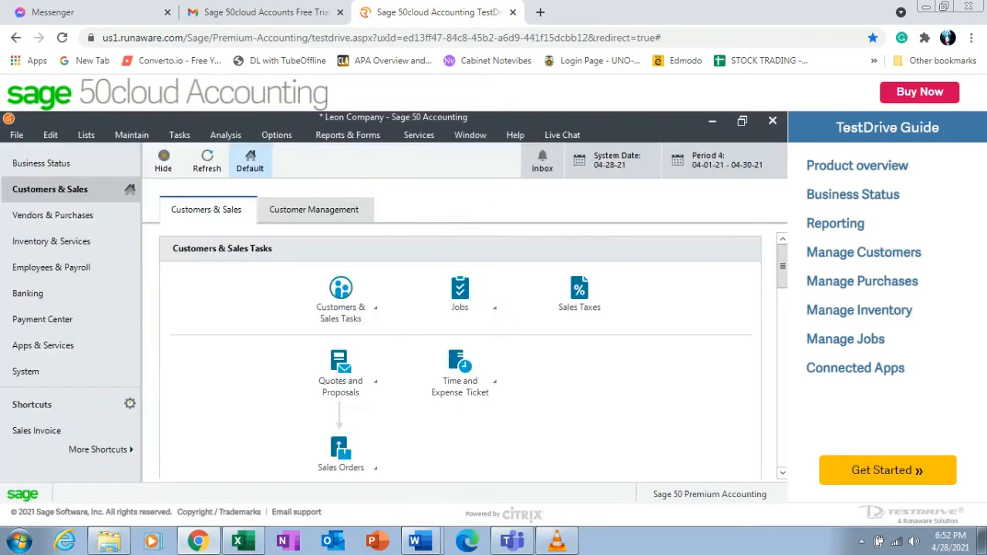
Switch to the Word document to review the 1/10/2021 spray service transaction, then return to Sage.
{"action": "mouse_move", "coordinate": [416, 541]}
{"action": "left_click", "coordinate": [420, 508]}
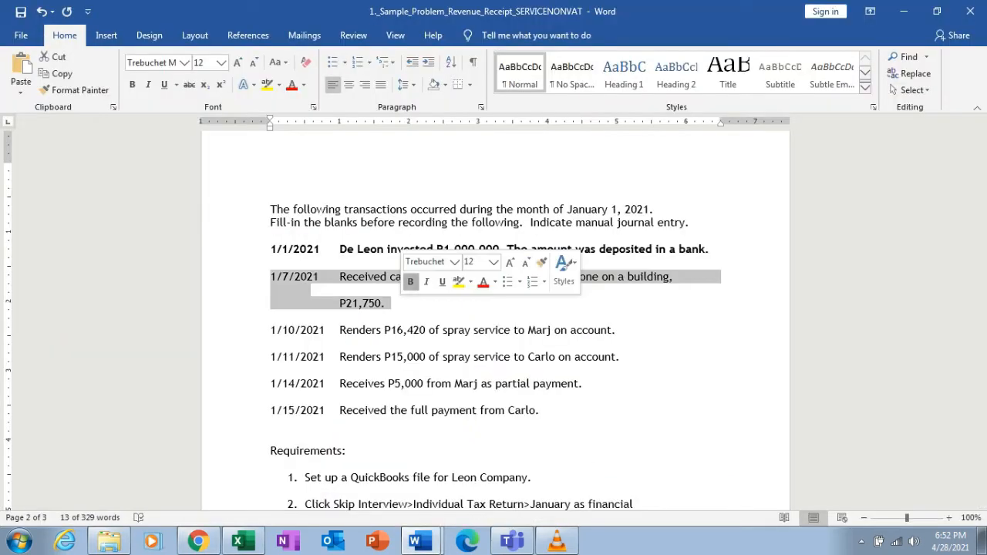
{"action": "left_click", "coordinate": [326, 330]}
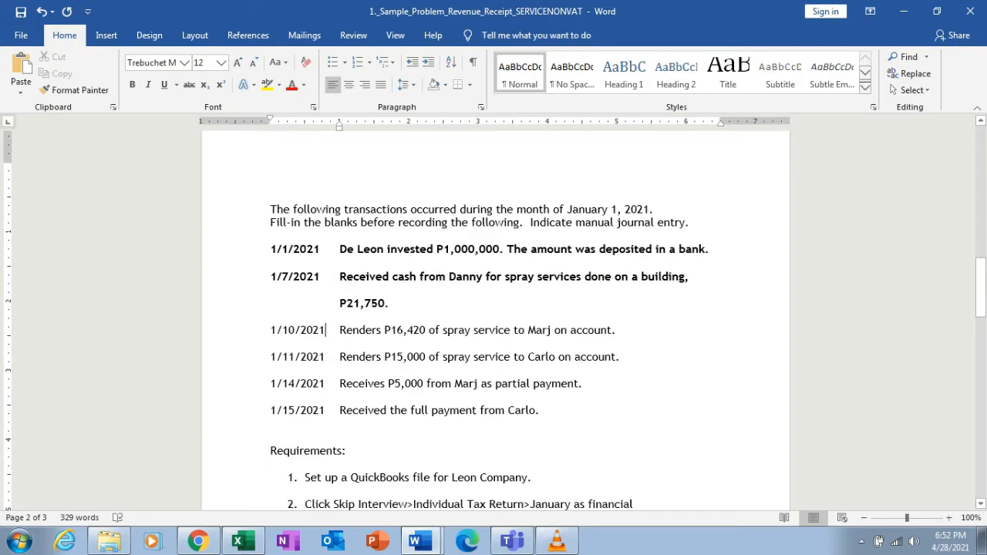
{"action": "left_click_drag", "start_coordinate": [270, 330], "coordinate": [621, 330]}
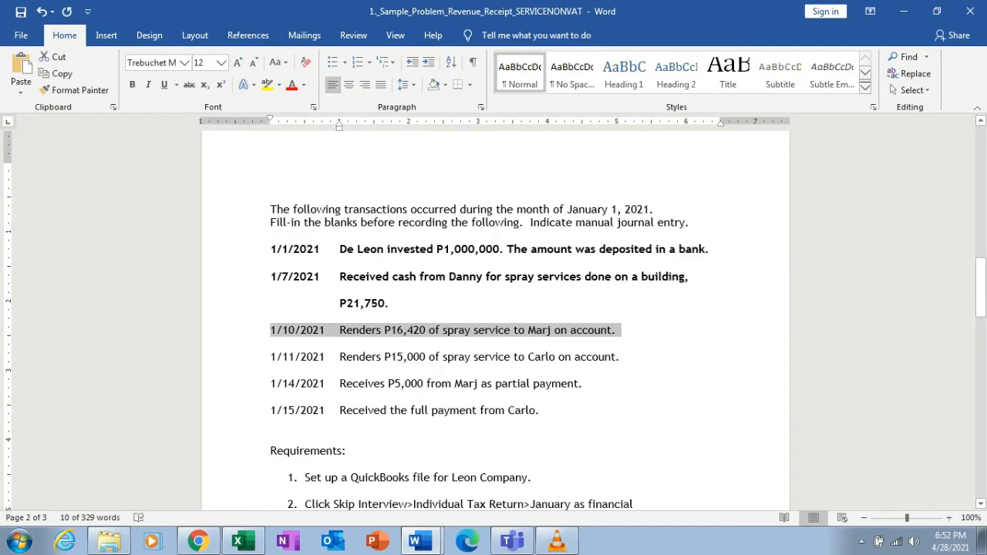
{"action": "left_click", "coordinate": [583, 330]}
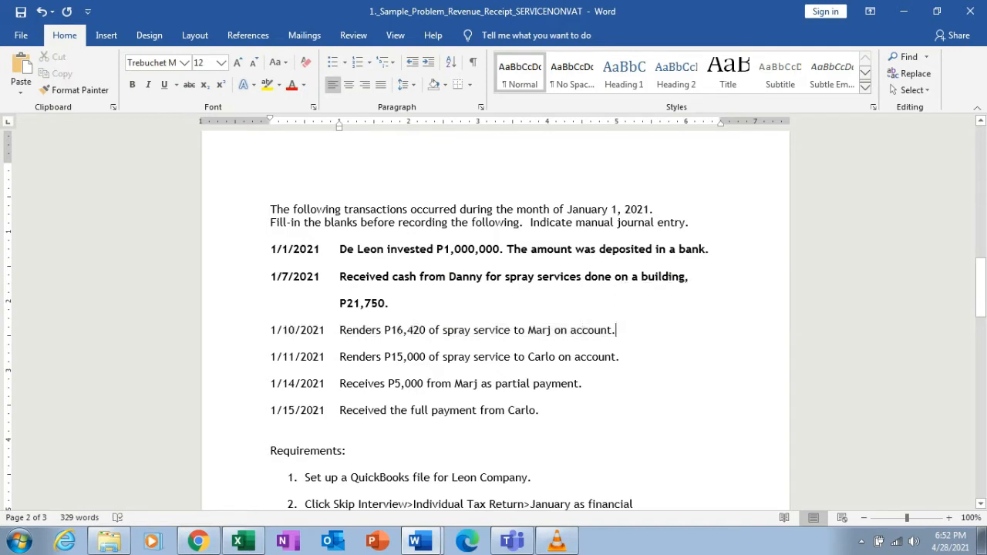
{"action": "key", "text": "alt+Tab"}
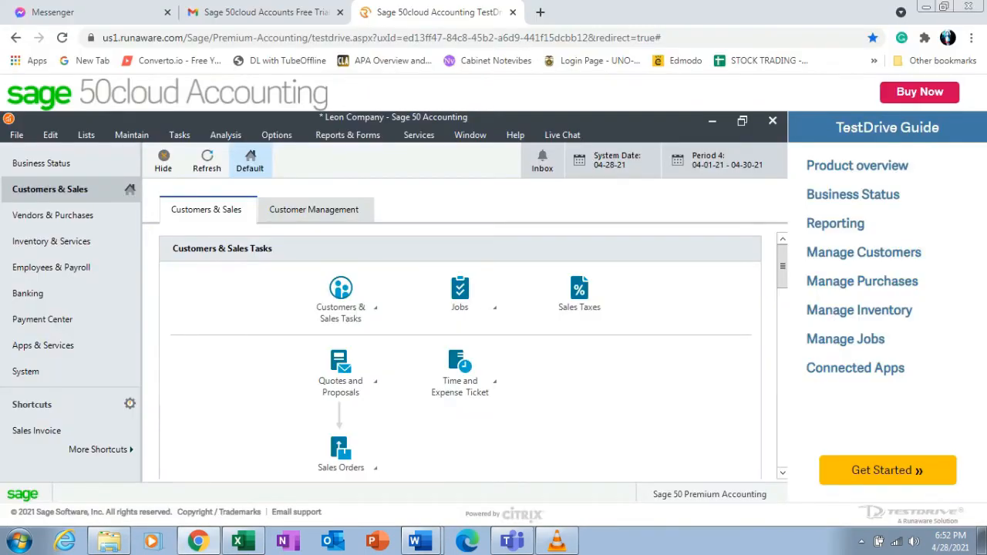
Open a new sales invoice and add a new customer with ID 002, the customer's name, and account number 2.
{"action": "left_click", "coordinate": [180, 135]}
{"action": "left_click", "coordinate": [257, 159]}
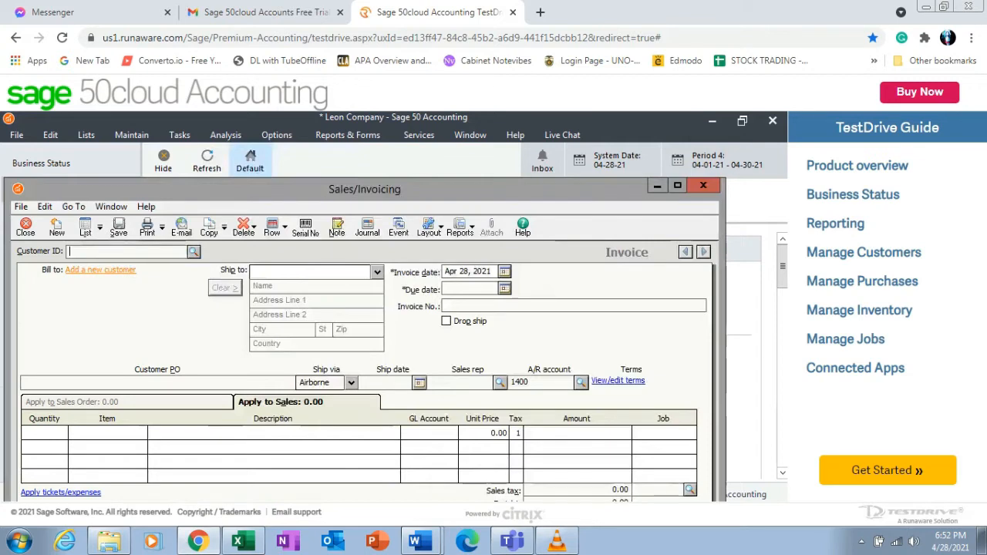
{"action": "left_click", "coordinate": [100, 270]}
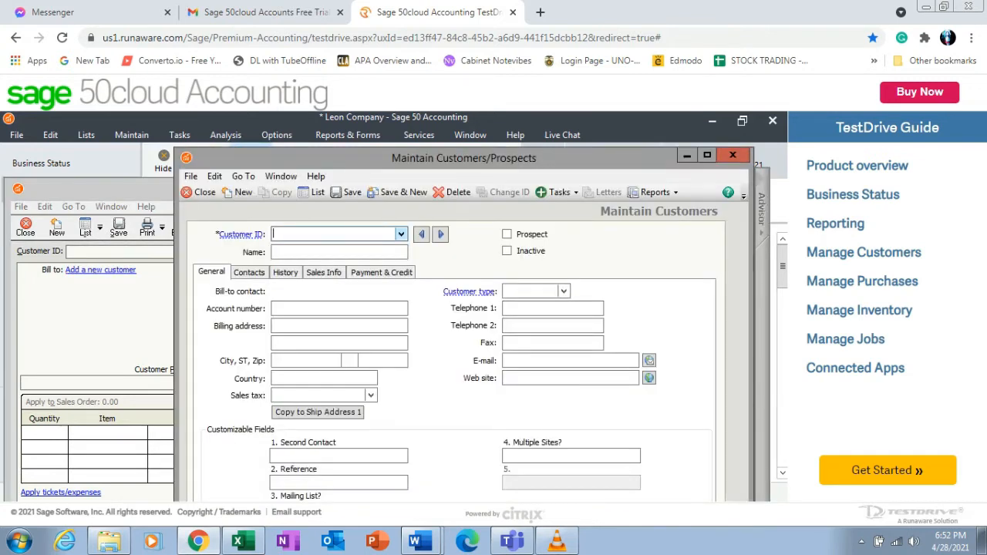
{"action": "type", "text": "0"}
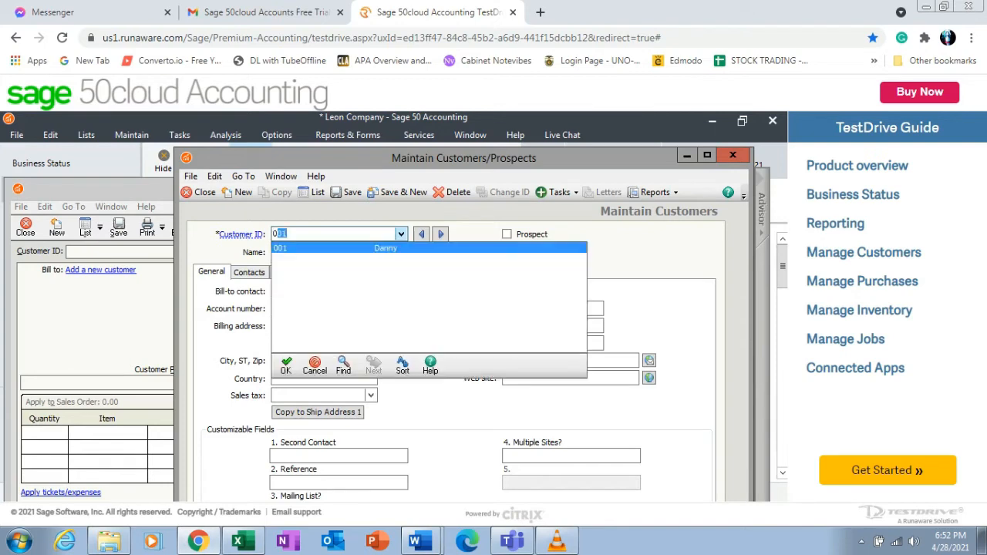
{"action": "type", "text": "02"}
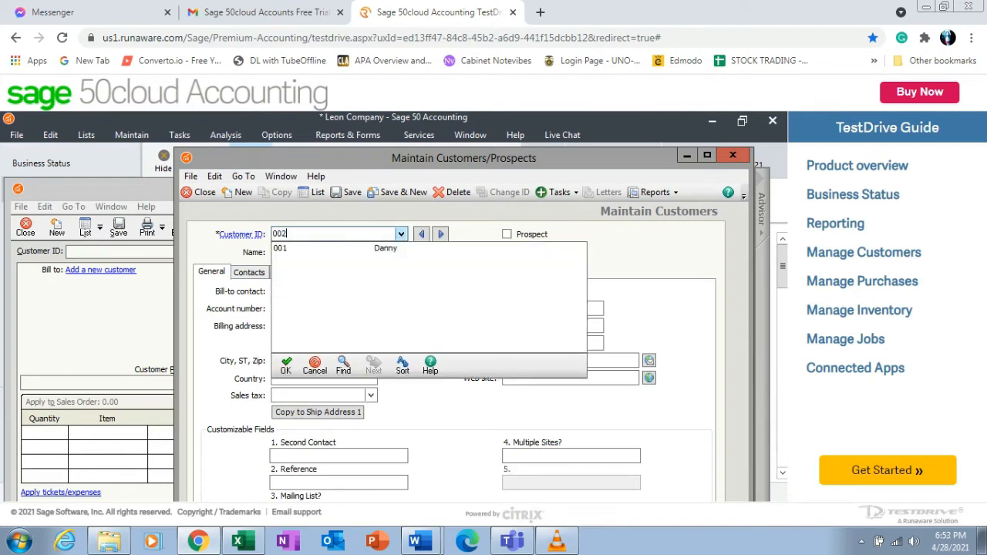
{"action": "key", "text": "Tab"}
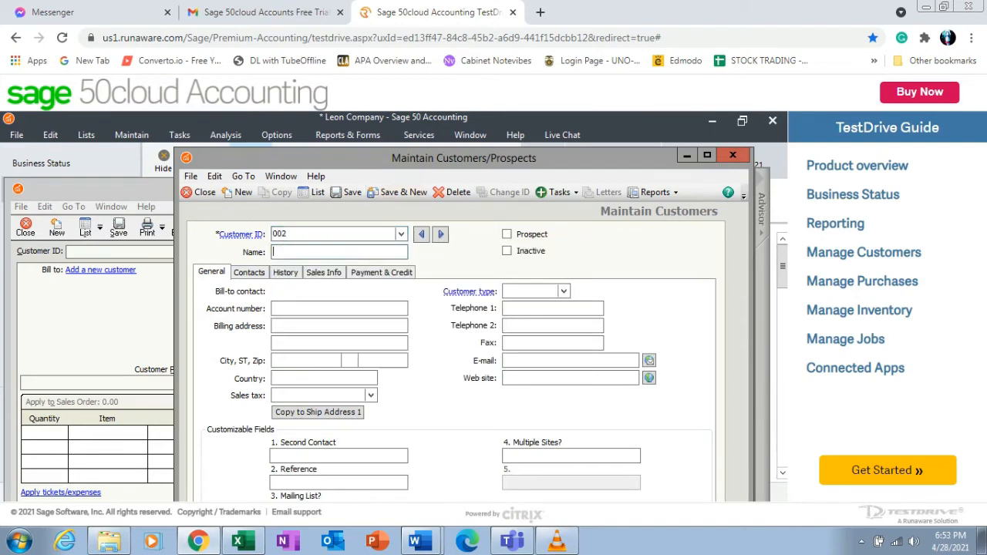
{"action": "type", "text": "Mary"}
{"action": "key", "text": "Tab"}
{"action": "type", "text": "2"}
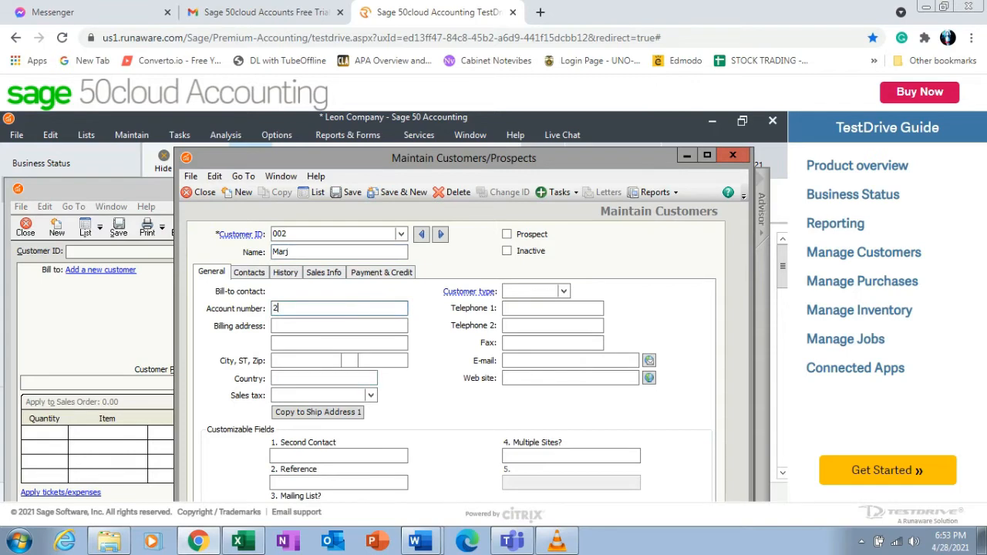
Set customer 002's default GL sales account to 4100 Spray Service Revenue, then save and close the customer record.
{"action": "left_click", "coordinate": [323, 272]}
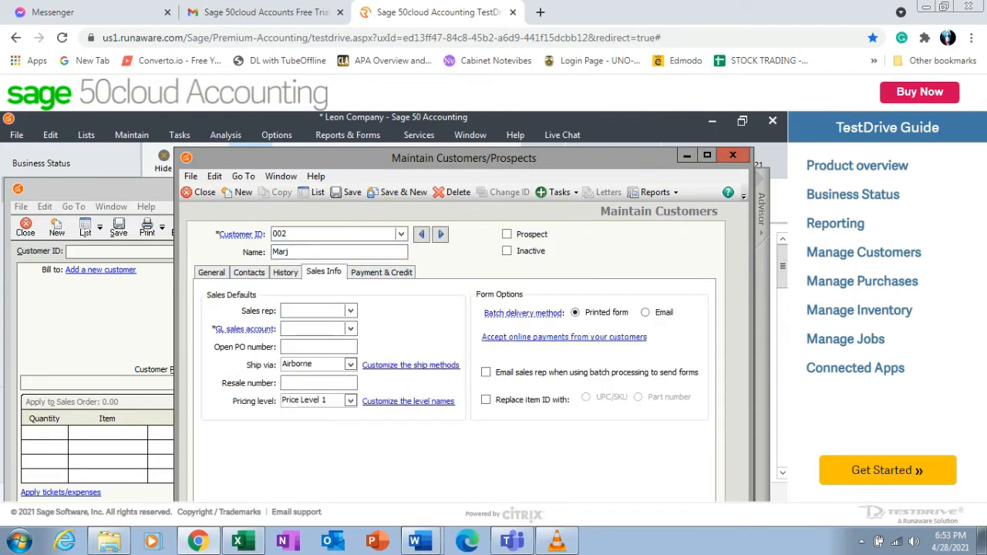
{"action": "left_click", "coordinate": [350, 329]}
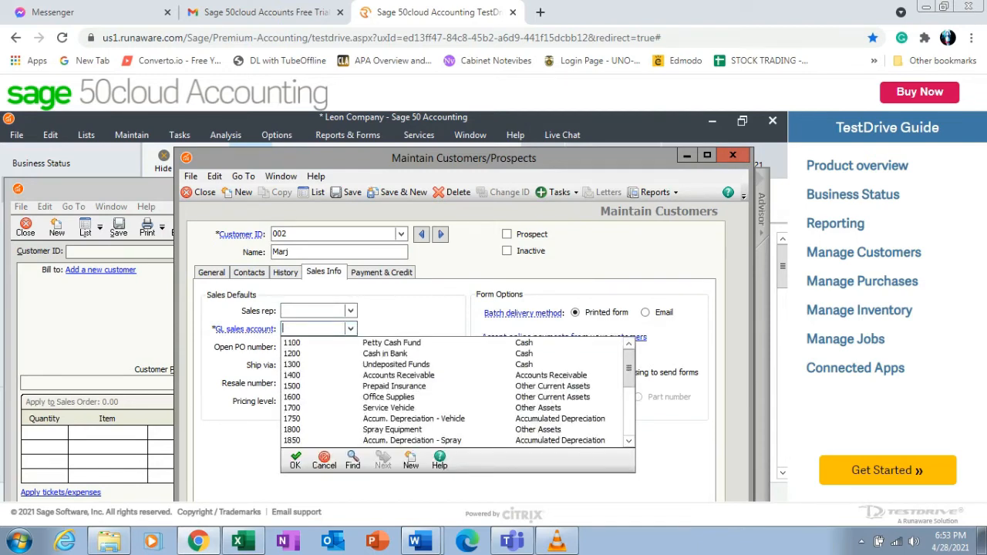
{"action": "scroll", "coordinate": [455, 391], "scroll_direction": "down", "scroll_amount": 3}
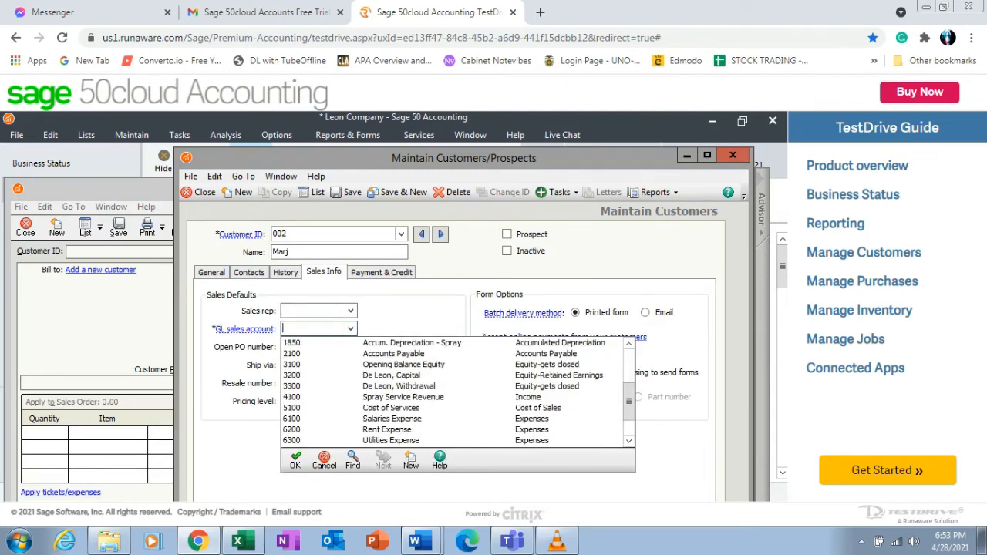
{"action": "left_click", "coordinate": [408, 398]}
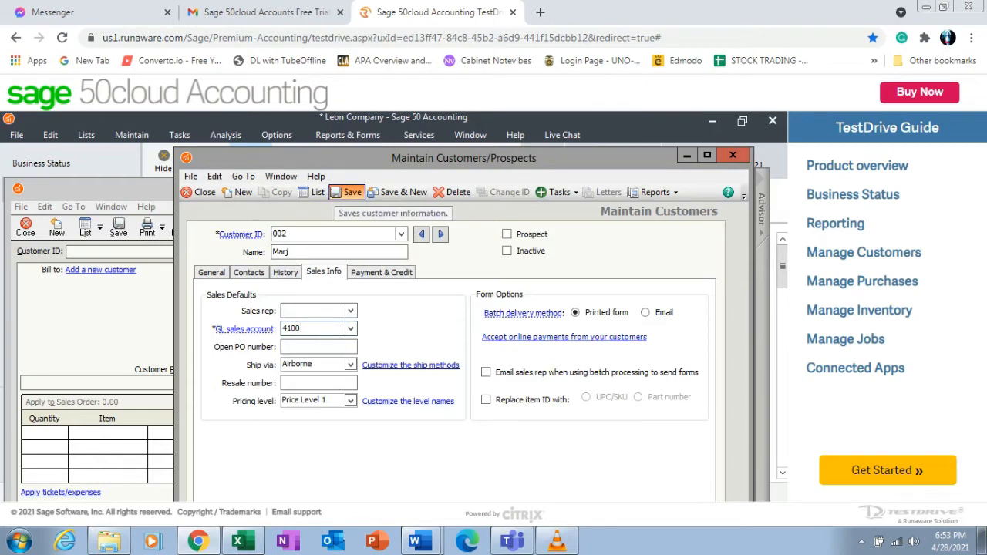
{"action": "left_click", "coordinate": [349, 193]}
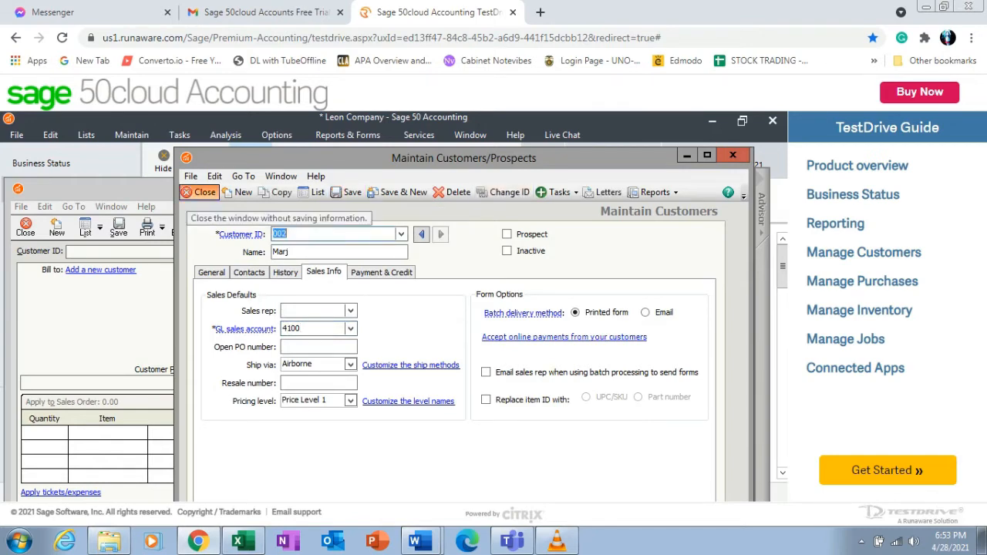
{"action": "left_click", "coordinate": [199, 192]}
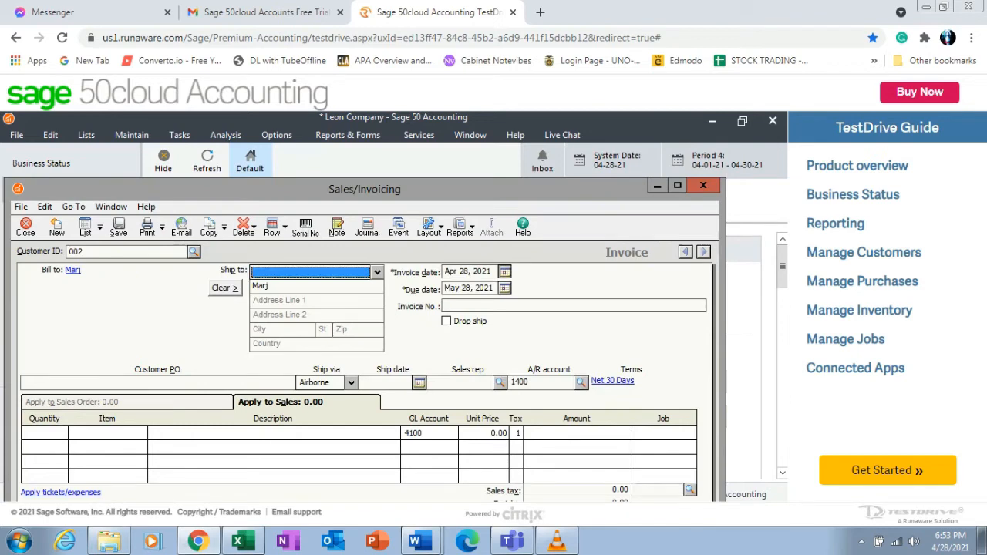
Set the invoice date to Jan 10, 2021.
{"action": "left_click", "coordinate": [504, 272]}
{"action": "left_click", "coordinate": [454, 306]}
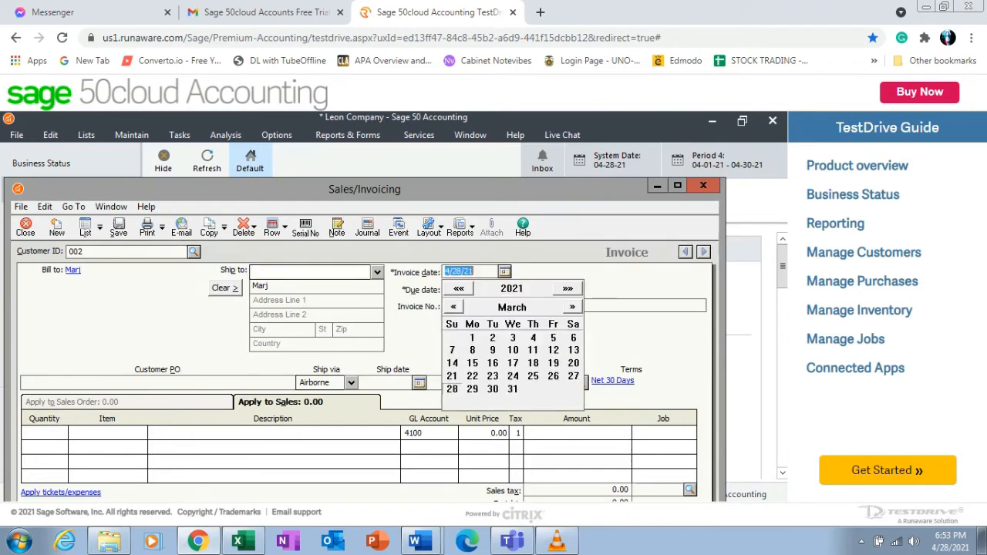
{"action": "left_click", "coordinate": [454, 306]}
{"action": "left_click", "coordinate": [453, 307]}
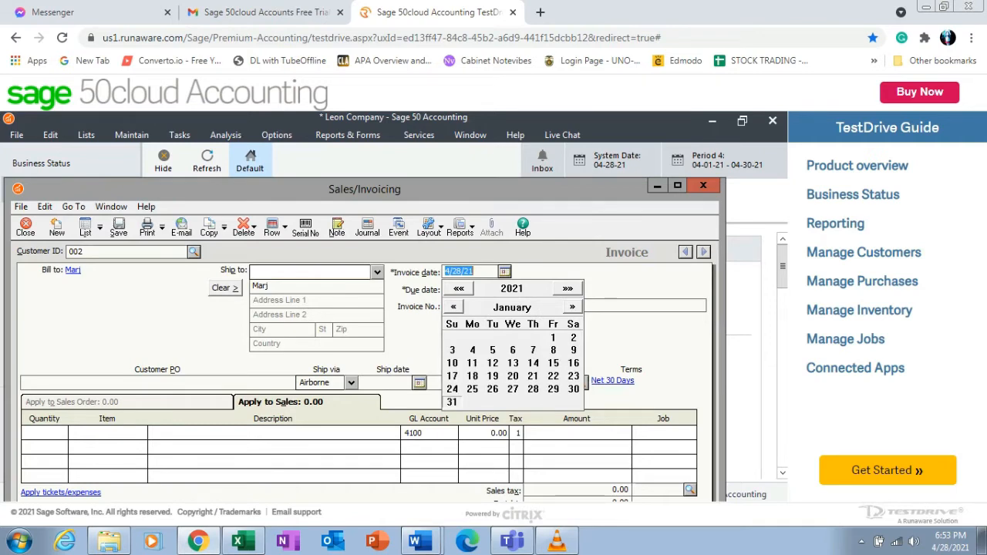
{"action": "left_click", "coordinate": [452, 363]}
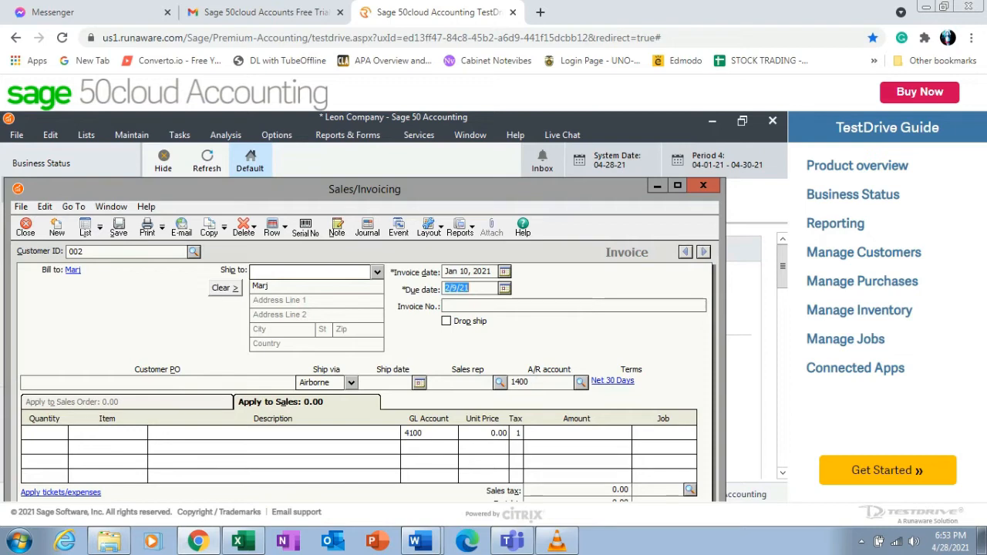
Set the invoice number to 1 and enter a line amount of 16,420 on GL account 4100.
{"action": "key", "text": "Tab"}
{"action": "type", "text": "1"}
{"action": "left_click", "coordinate": [577, 434]}
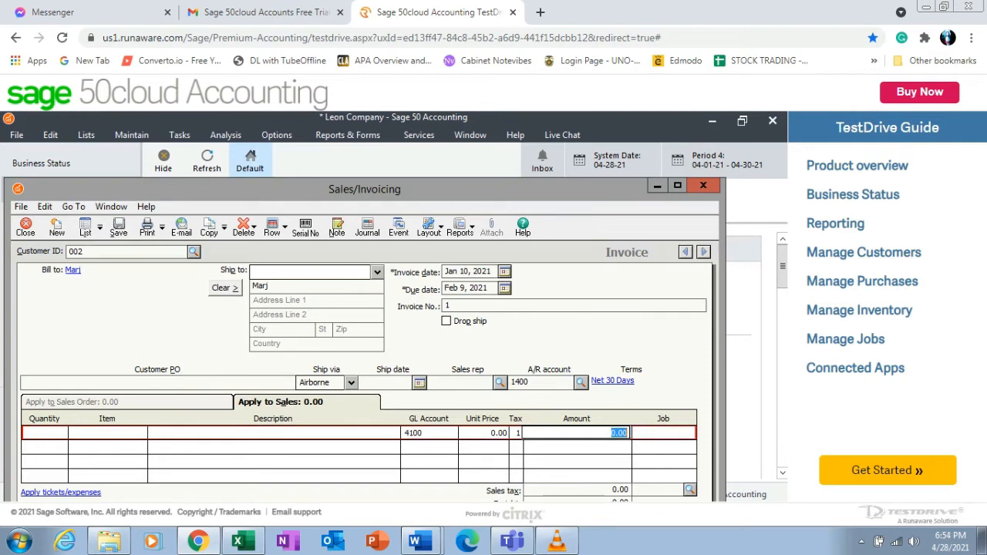
{"action": "type", "text": "16420"}
{"action": "key", "text": "Tab"}
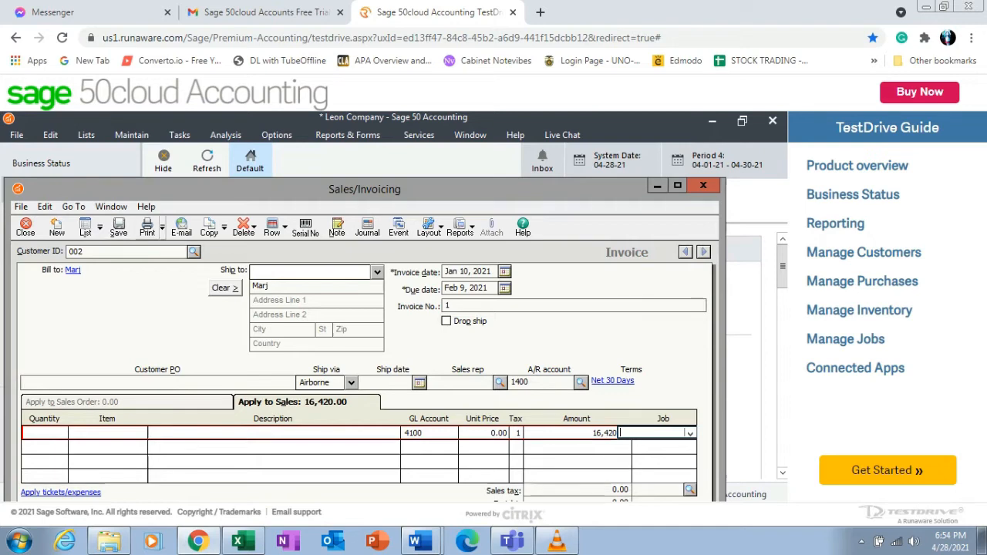
Save the invoice, accepting the out-of-period and credit-limit warnings, and close the invoice window.
{"action": "left_click", "coordinate": [118, 227]}
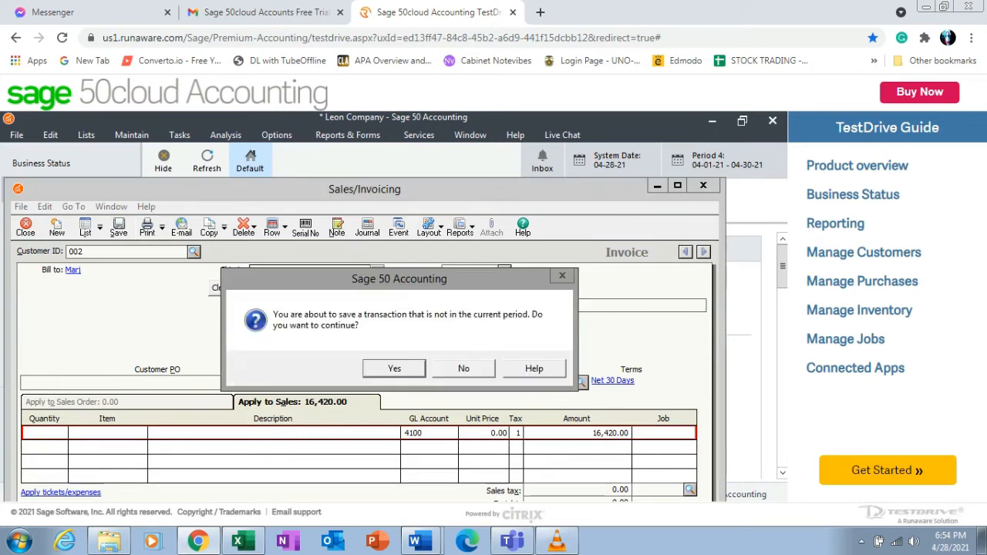
{"action": "left_click", "coordinate": [394, 368]}
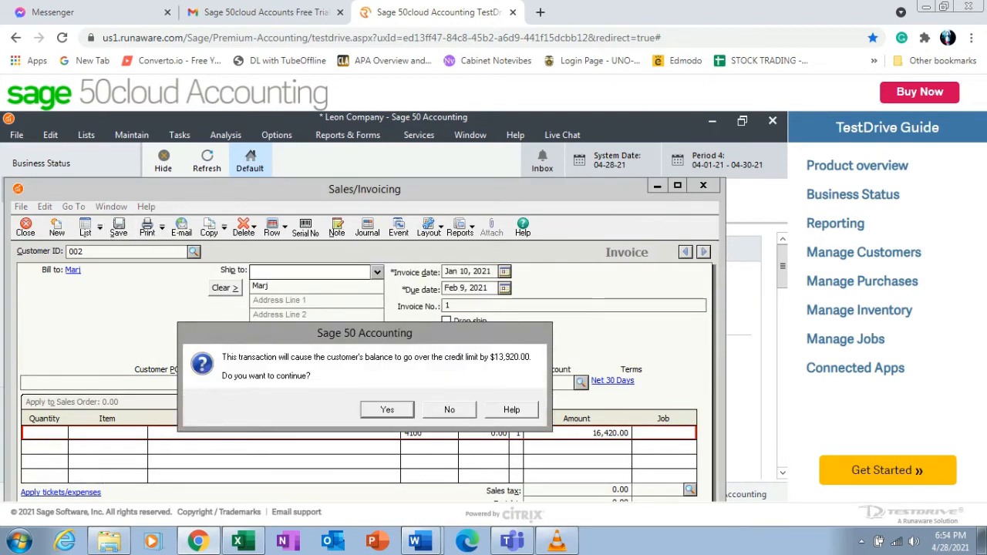
{"action": "key", "text": "Return"}
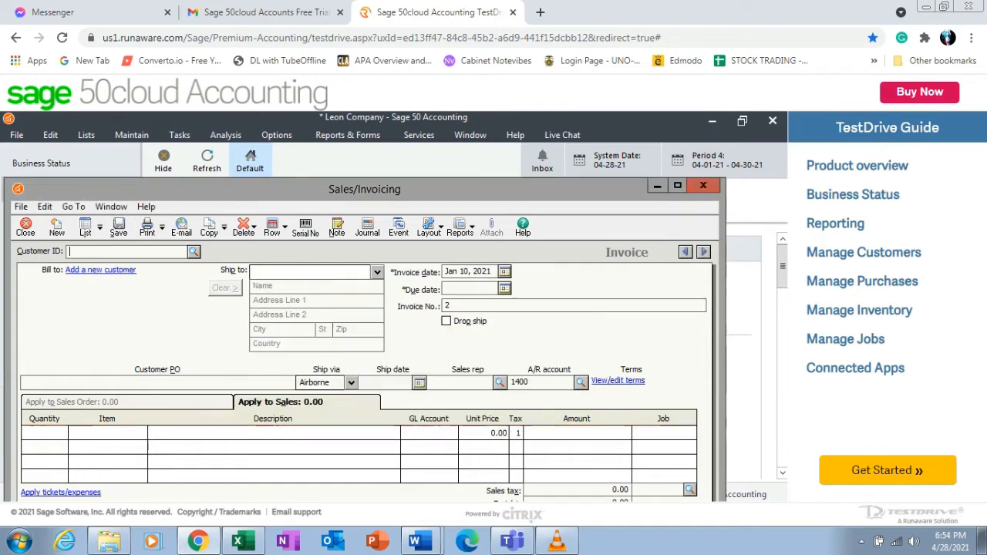
{"action": "key", "text": "Escape"}
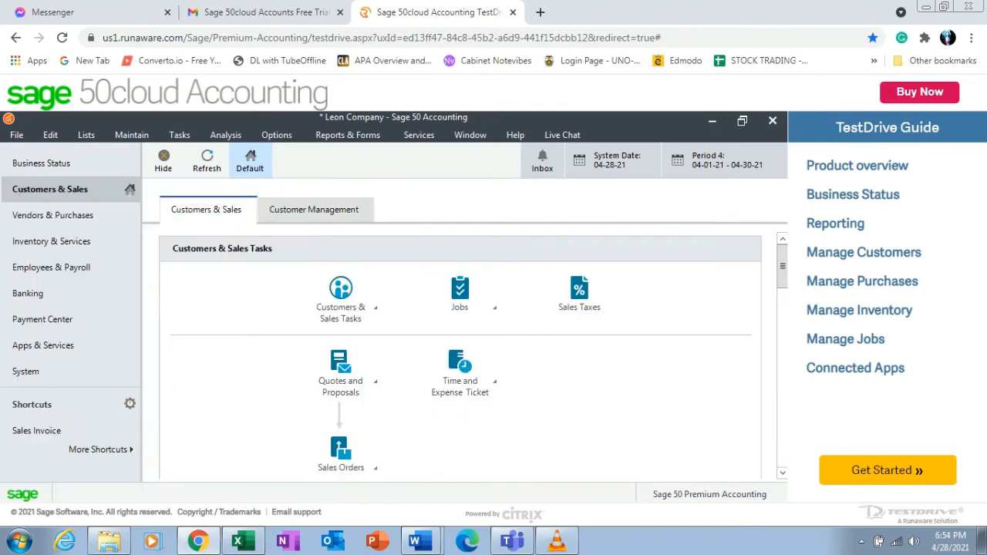
Display the General Ledger Trial Balance report.
{"action": "left_click", "coordinate": [348, 134]}
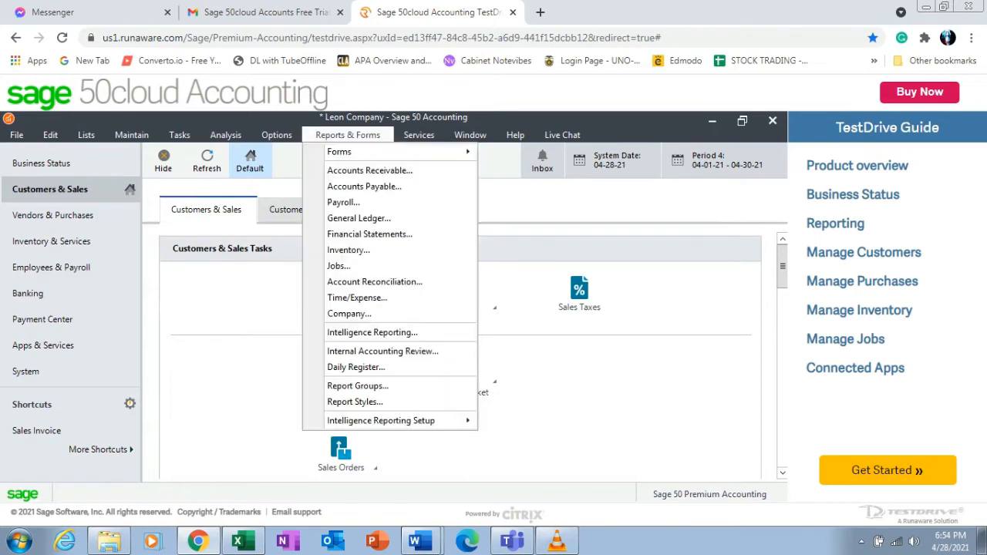
{"action": "left_click", "coordinate": [358, 219]}
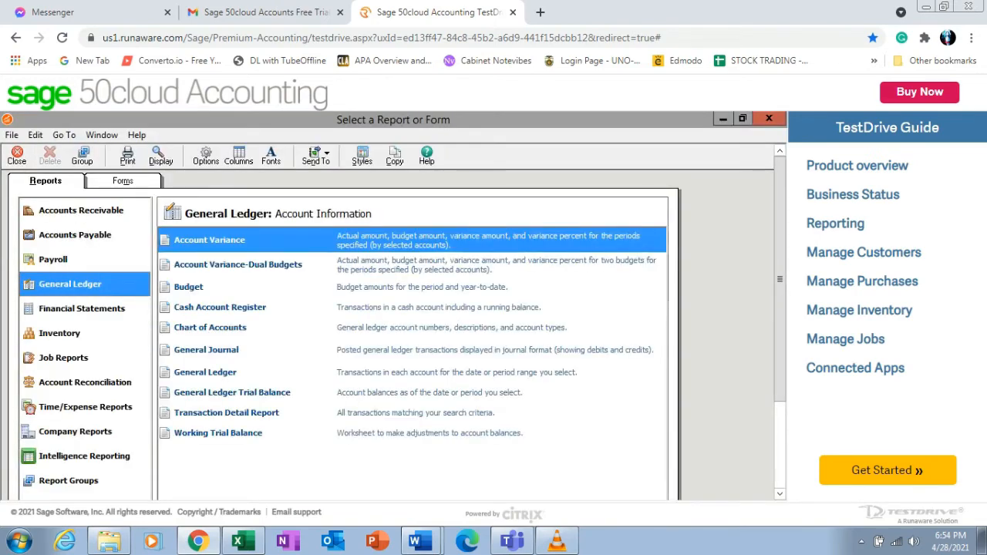
{"action": "left_click", "coordinate": [232, 394]}
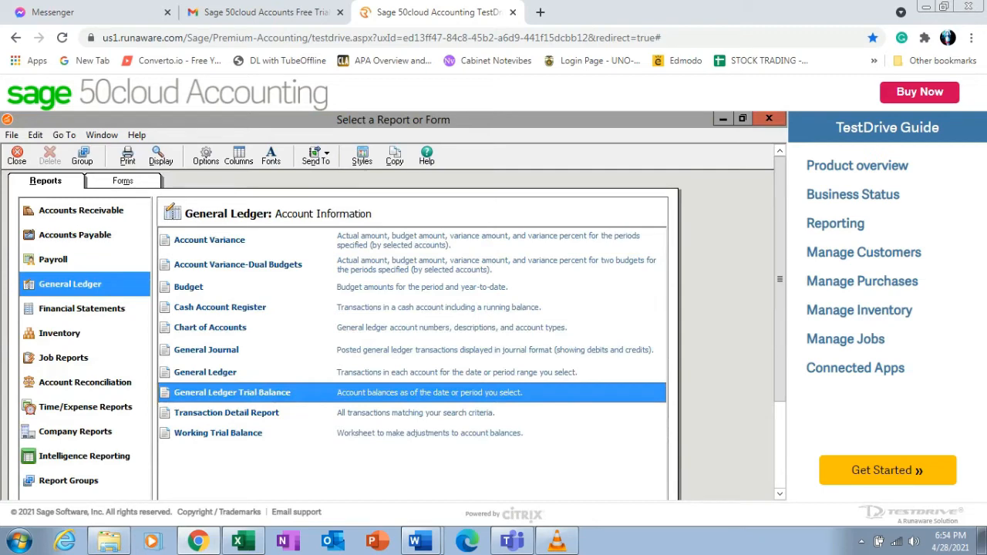
{"action": "left_click", "coordinate": [160, 156]}
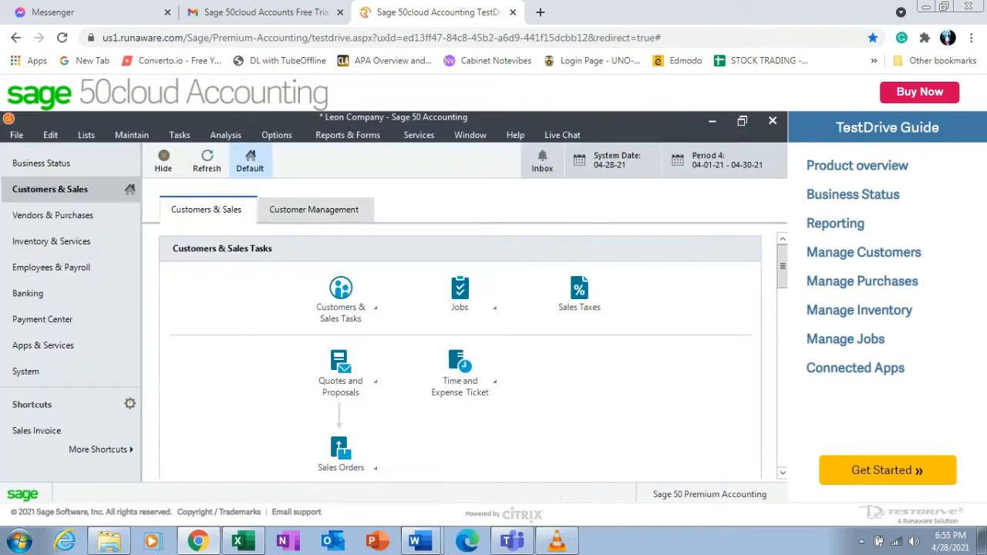
Switch to the Word document, bold the 1/10/2021 transaction line, and select the 1/11/2021 transaction.
{"action": "left_click", "coordinate": [421, 542]}
{"action": "left_click", "coordinate": [401, 507]}
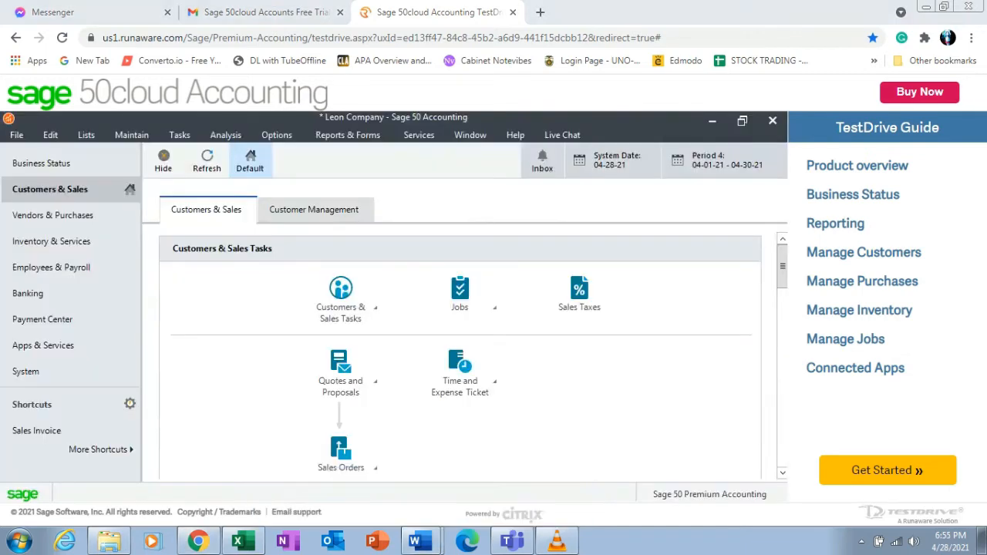
{"action": "left_click_drag", "start_coordinate": [617, 330], "coordinate": [276, 330]}
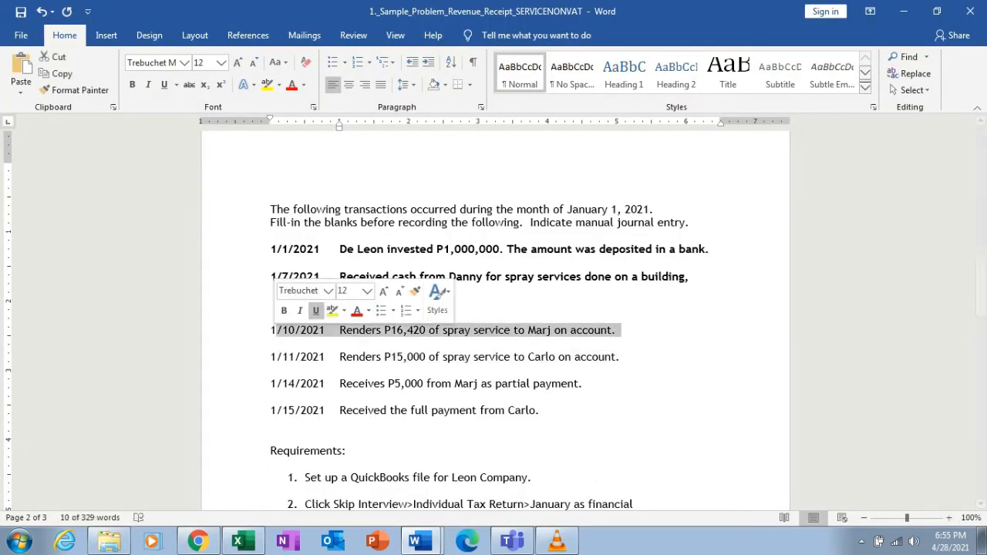
{"action": "left_click", "coordinate": [283, 311]}
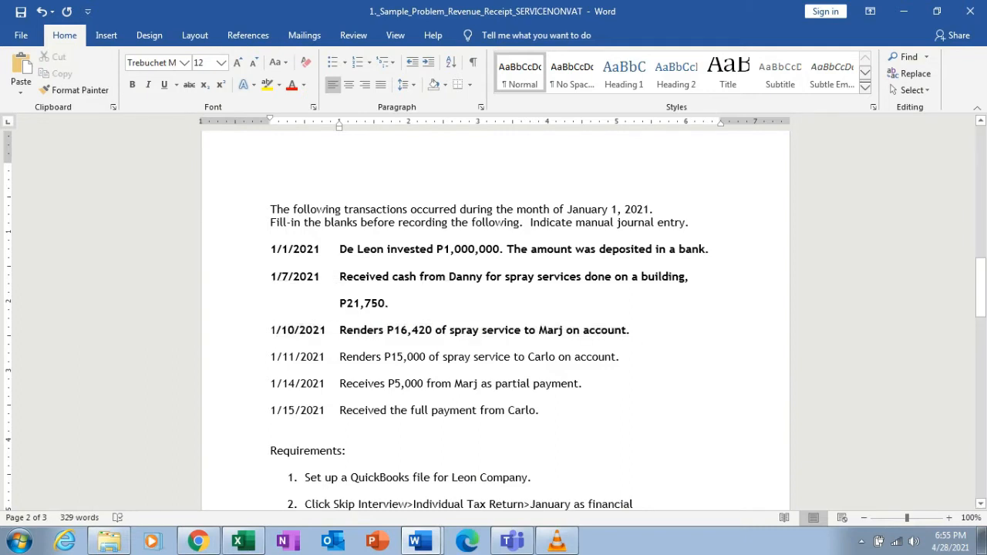
{"action": "left_click_drag", "start_coordinate": [617, 357], "coordinate": [542, 357]}
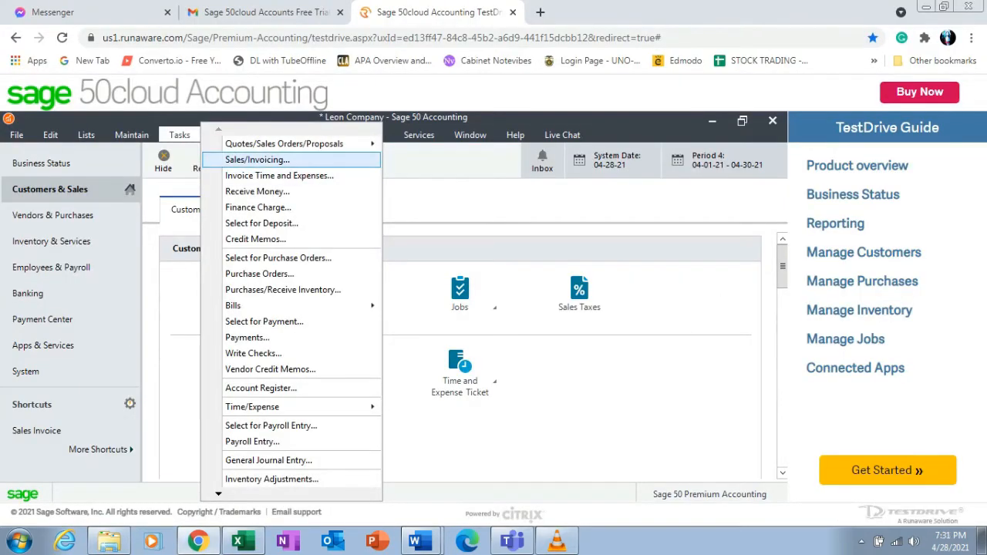
Open a new sales invoice and add a new customer with ID 003, the customer's name, and account number 3.
{"action": "left_click", "coordinate": [257, 159]}
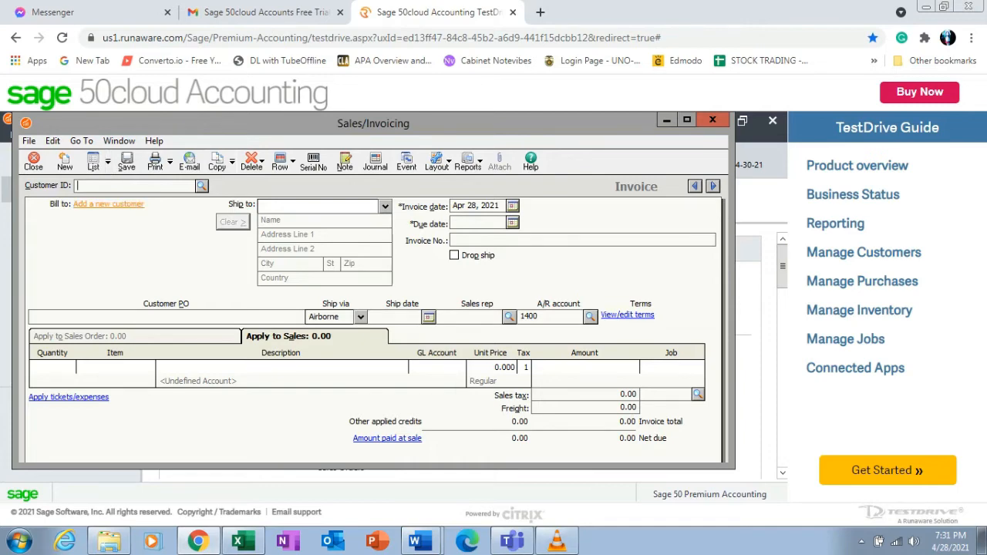
{"action": "left_click", "coordinate": [108, 204]}
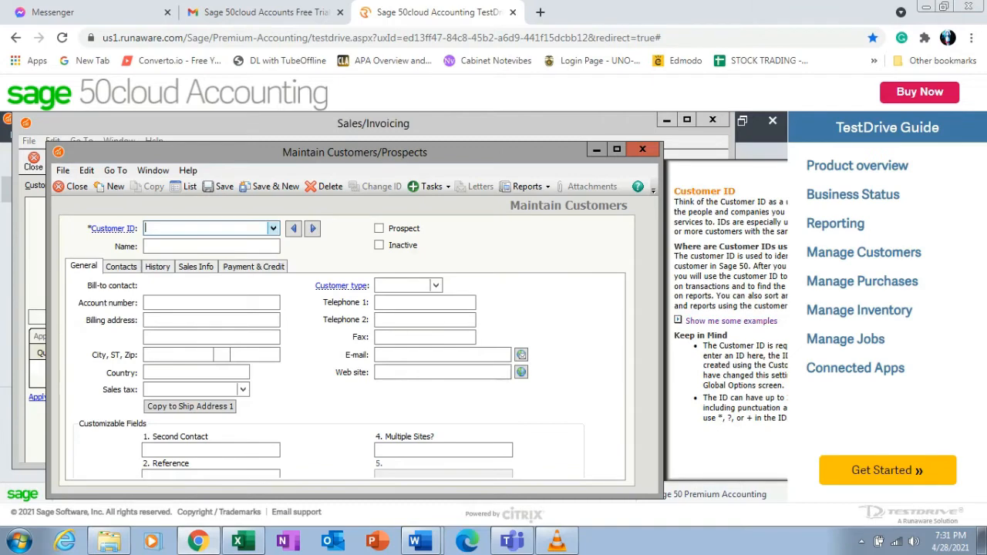
{"action": "type", "text": "003"}
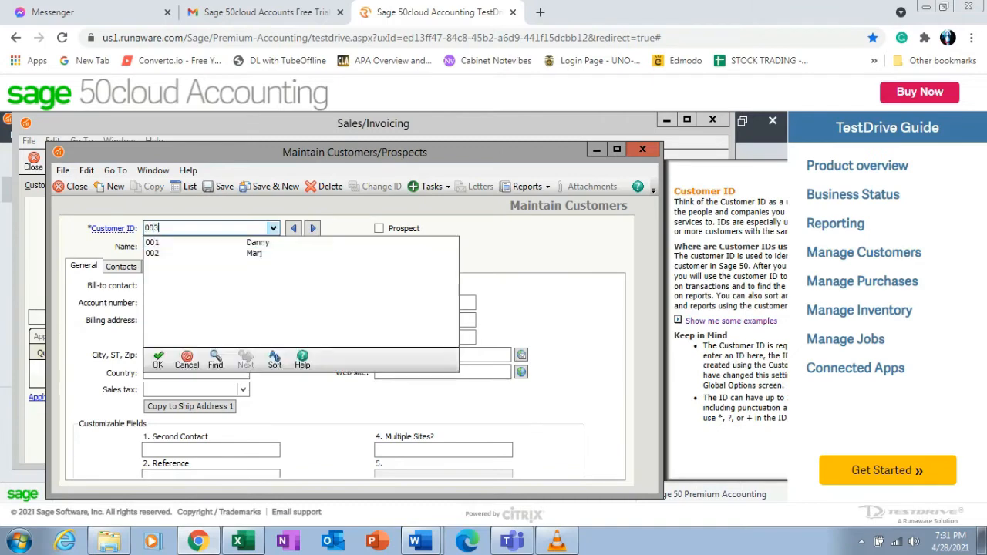
{"action": "key", "text": "Return"}
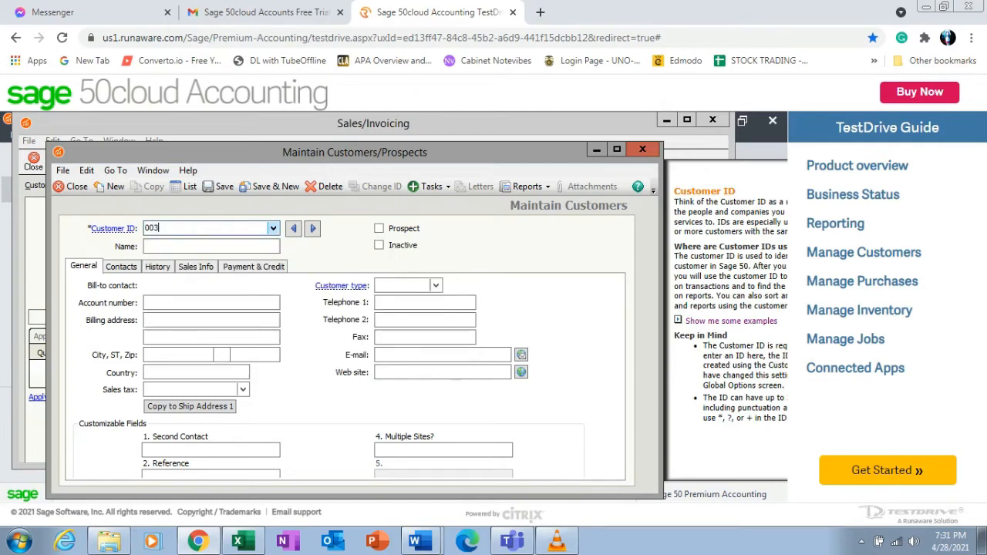
{"action": "key", "text": "Tab"}
{"action": "type", "text": "Carlo"}
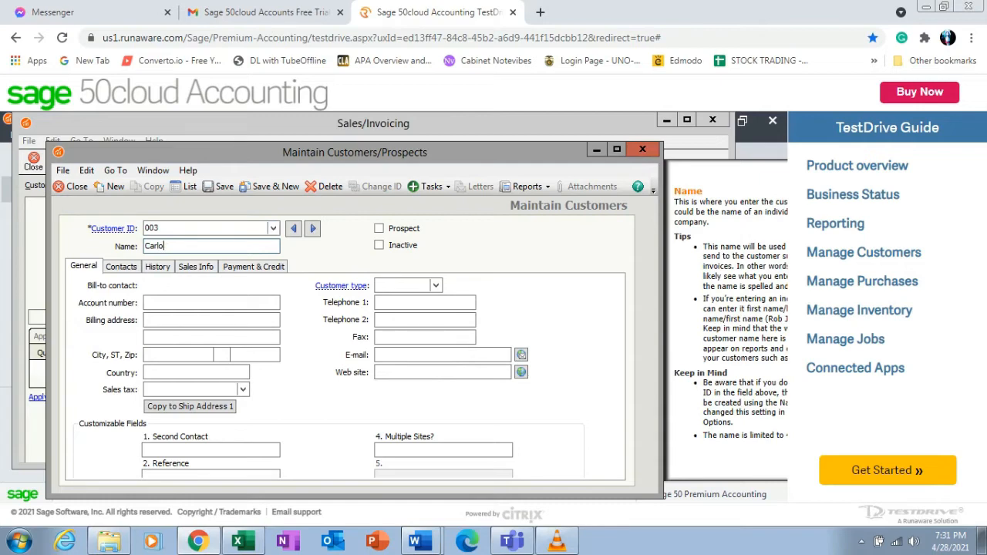
{"action": "key", "text": "Tab"}
{"action": "type", "text": "3"}
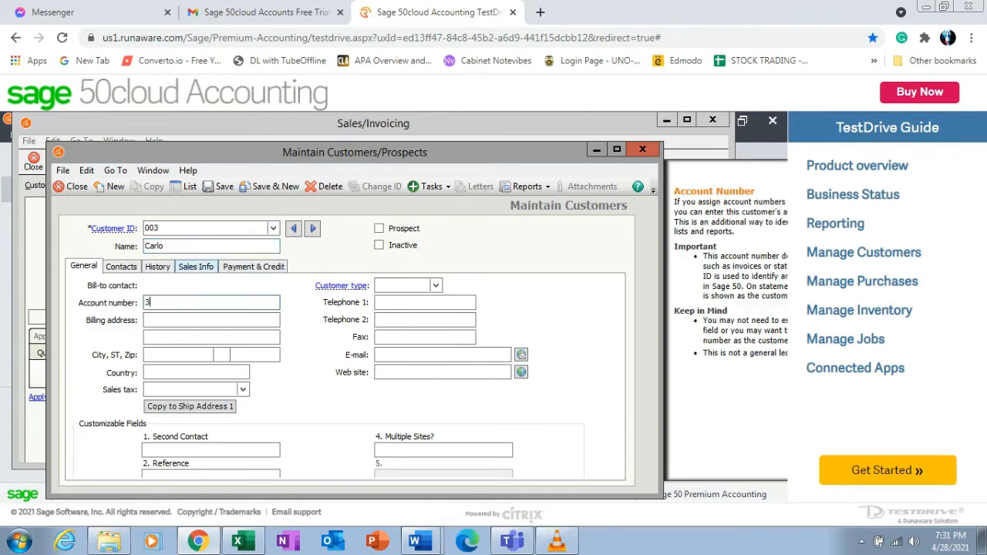
Set customer 003's default GL sales account to 4100 Spray Service Revenue, then save and close the customer record.
{"action": "left_click", "coordinate": [196, 267]}
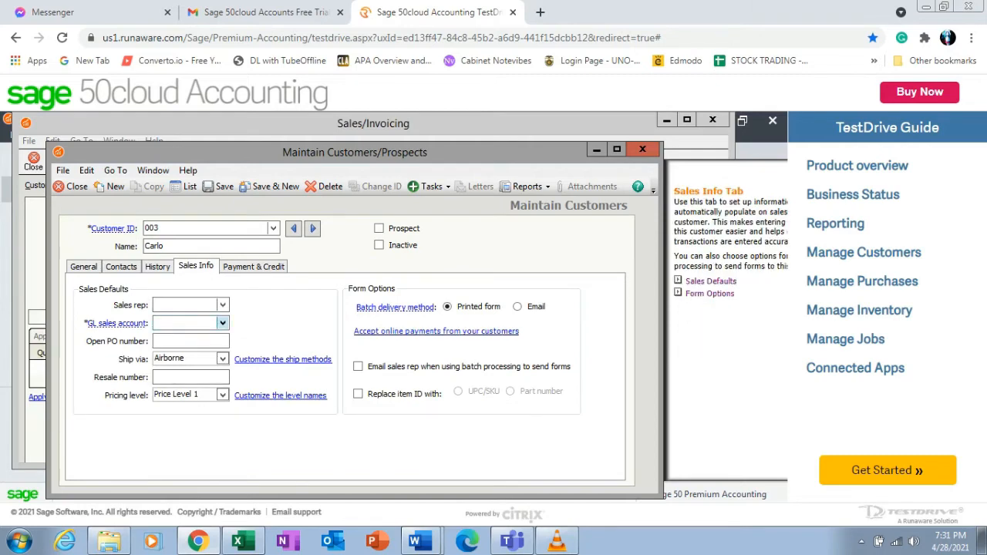
{"action": "left_click", "coordinate": [223, 323]}
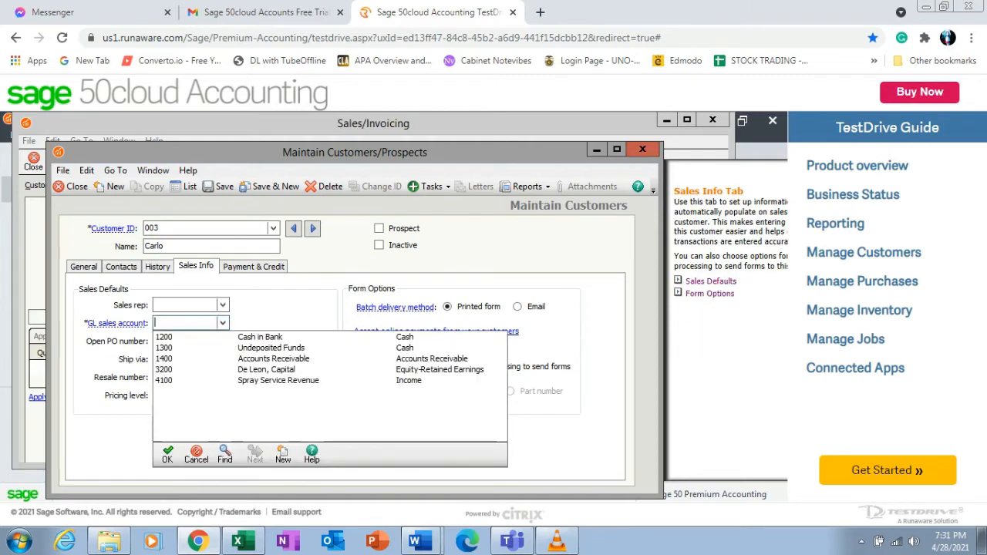
{"action": "left_click", "coordinate": [277, 380]}
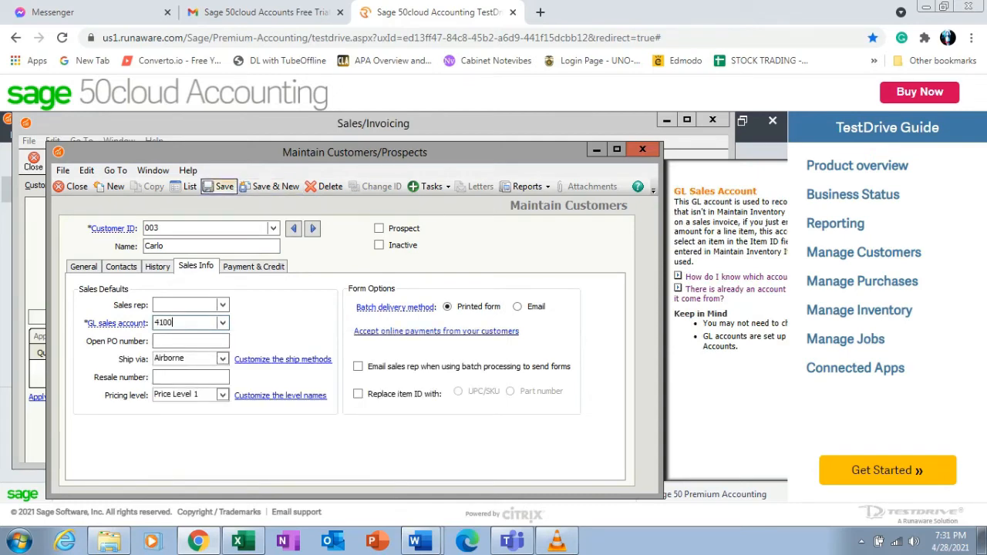
{"action": "left_click", "coordinate": [220, 188]}
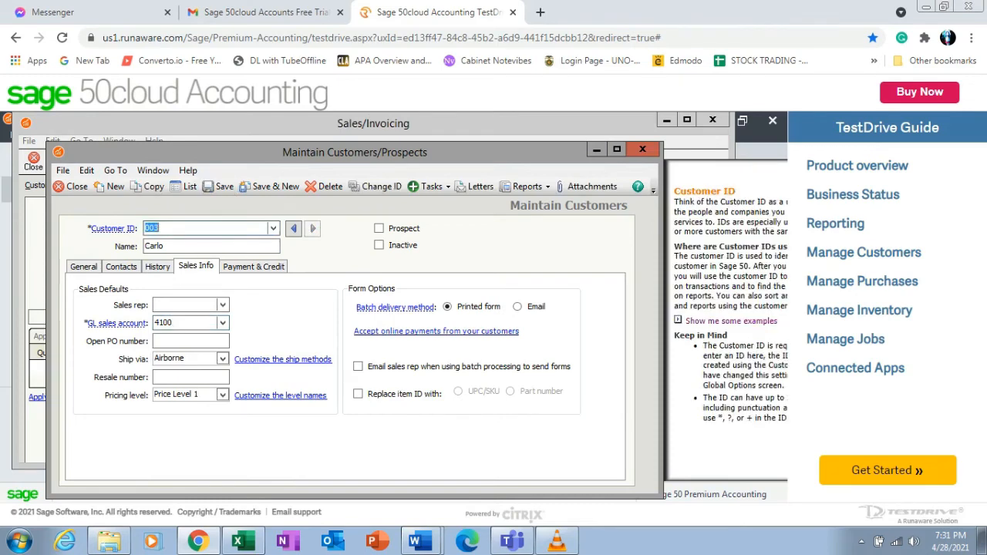
{"action": "left_click", "coordinate": [642, 149]}
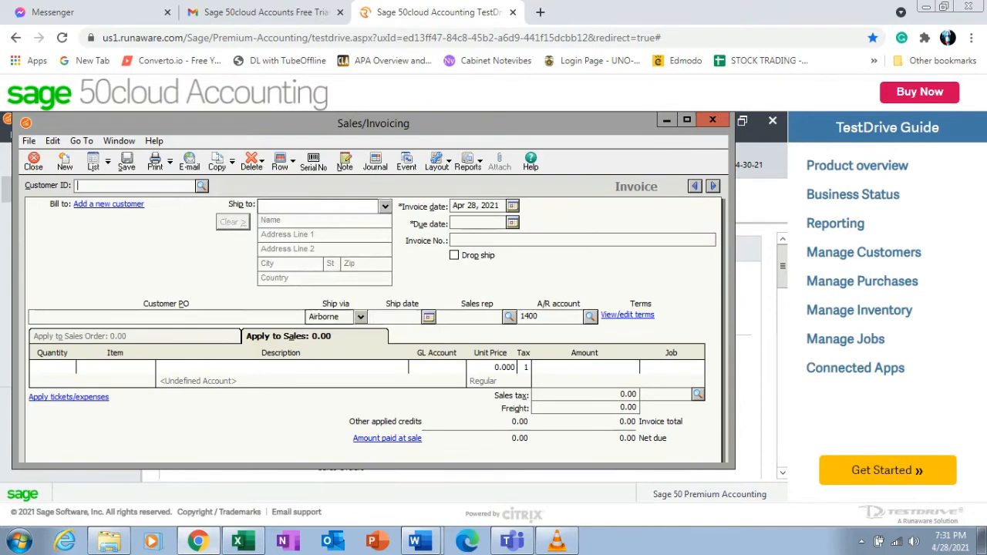
Select customer 003 on the invoice and set the invoice date to Jan 11, 2021.
{"action": "left_click", "coordinate": [202, 186]}
{"action": "double_click", "coordinate": [181, 219]}
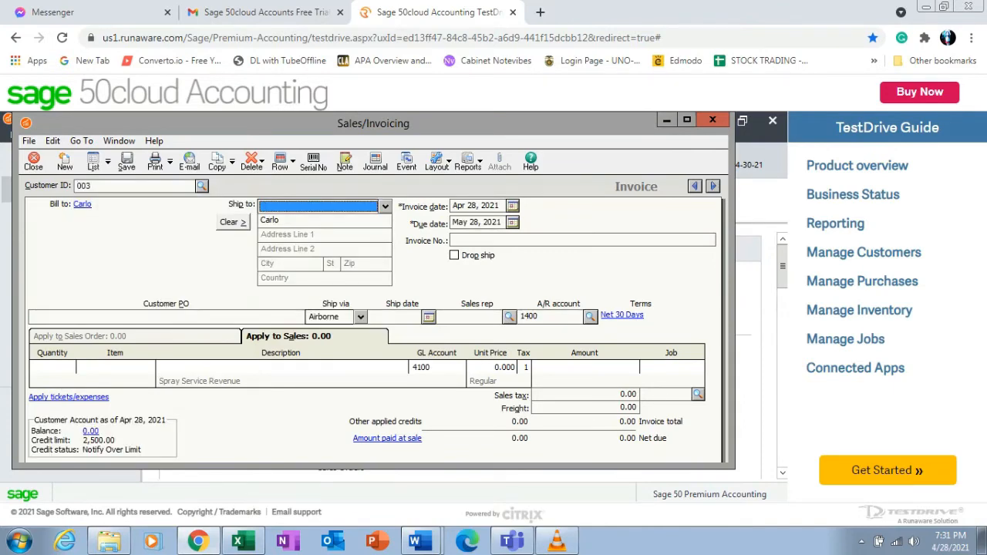
{"action": "left_click", "coordinate": [513, 206]}
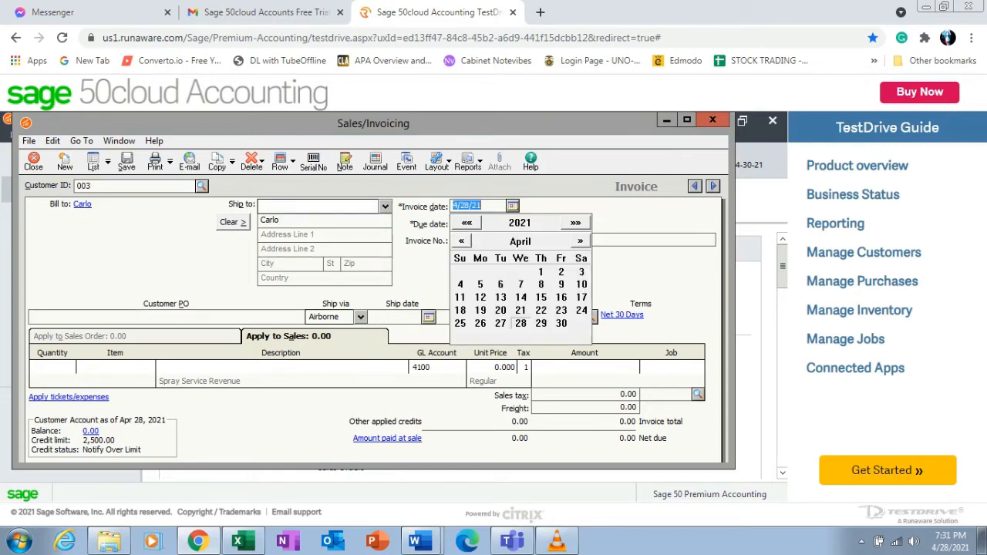
{"action": "left_click", "coordinate": [461, 241]}
{"action": "left_click", "coordinate": [461, 242]}
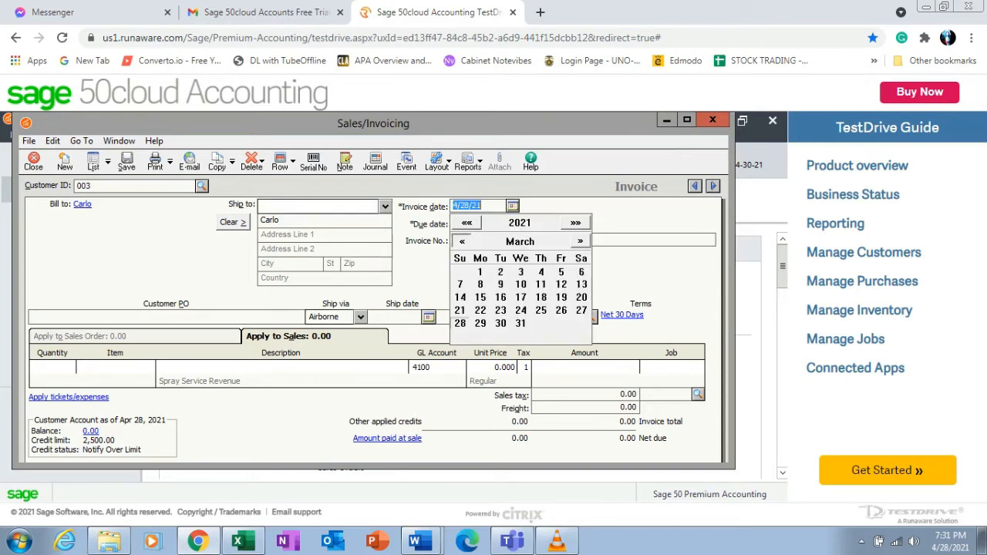
{"action": "left_click", "coordinate": [461, 241]}
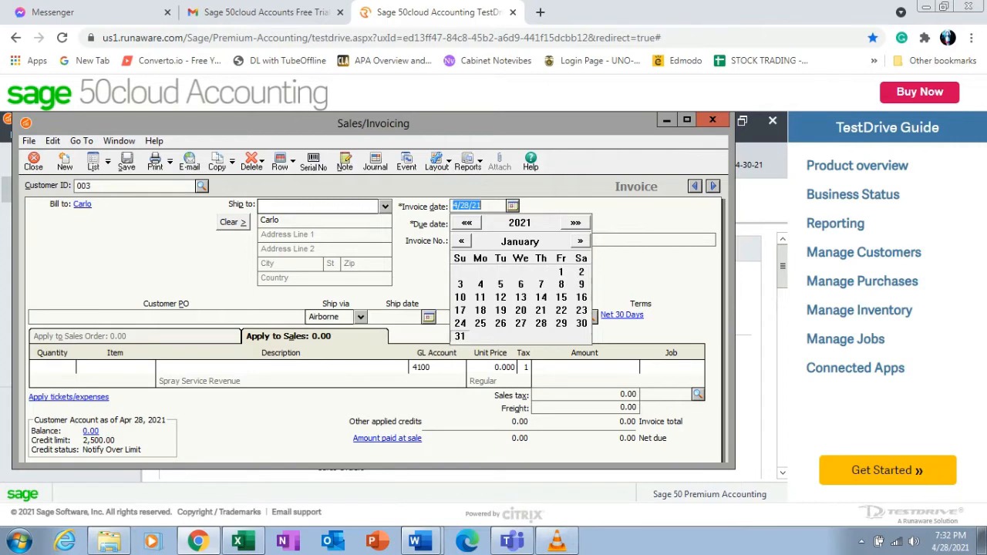
{"action": "left_click", "coordinate": [480, 297]}
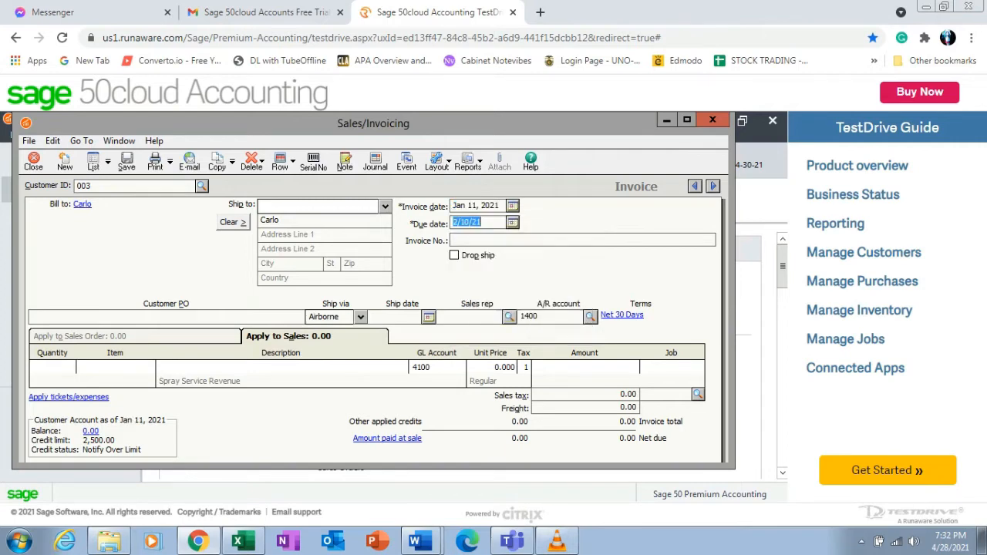
Set the invoice number to 3 and enter a line amount of 15,000.
{"action": "key", "text": "Tab"}
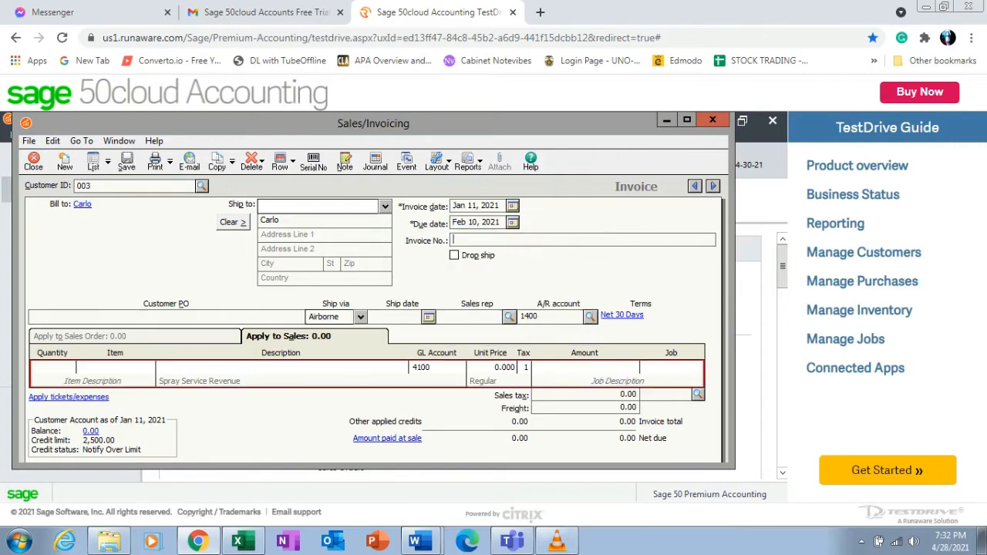
{"action": "type", "text": "3"}
{"action": "left_click", "coordinate": [587, 368]}
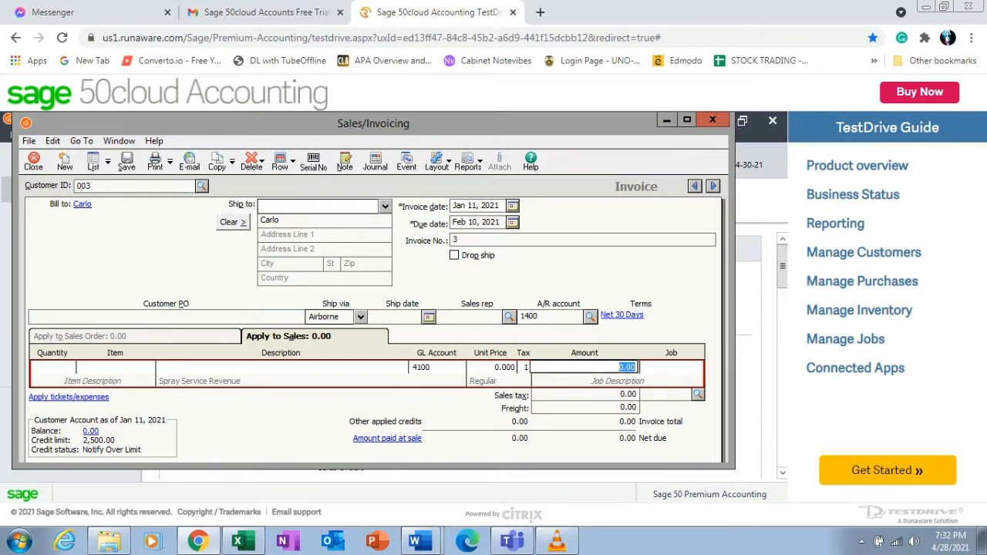
{"action": "type", "text": "15000"}
{"action": "key", "text": "Tab"}
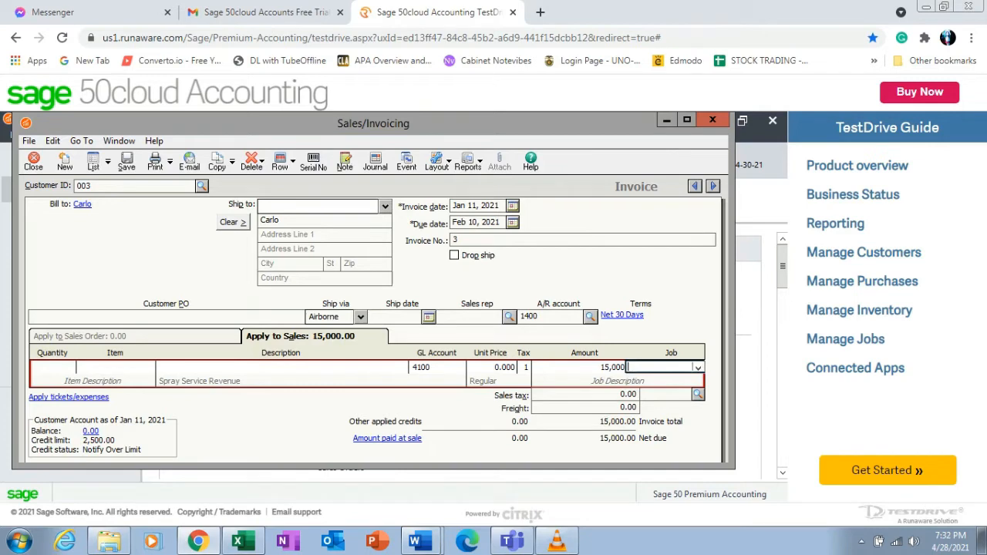
Save the invoice, confirm the warnings, and close the invoice window.
{"action": "key", "text": "ctrl+s"}
{"action": "key", "text": "Return"}
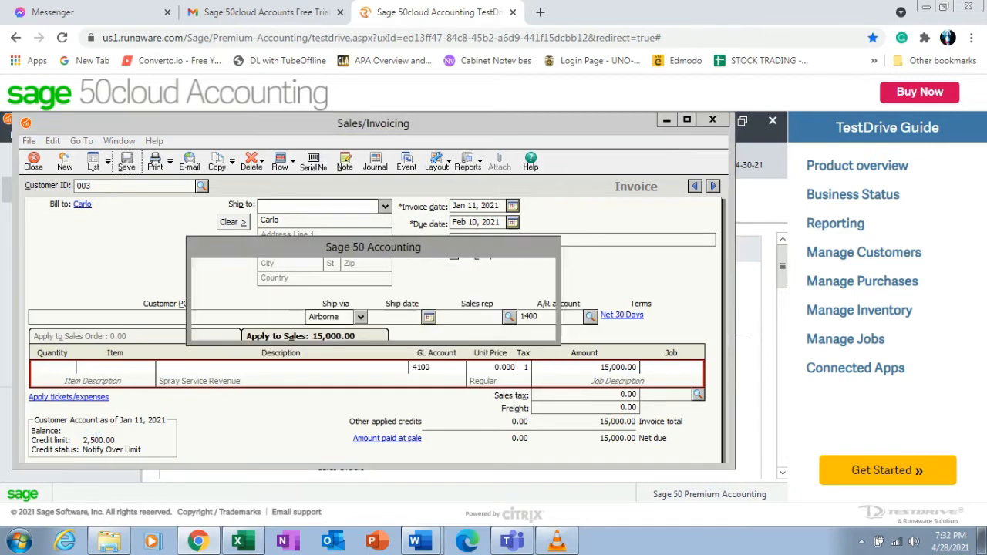
{"action": "key", "text": "Return"}
{"action": "left_click", "coordinate": [713, 120]}
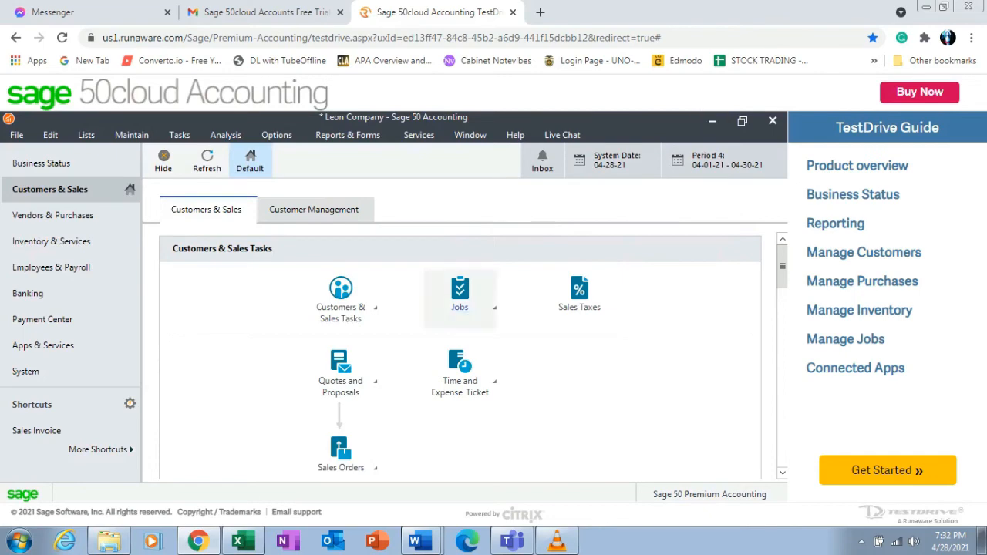
Review the January 14, 2021 partial-payment transaction in the problem document.
{"action": "mouse_move", "coordinate": [415, 542]}
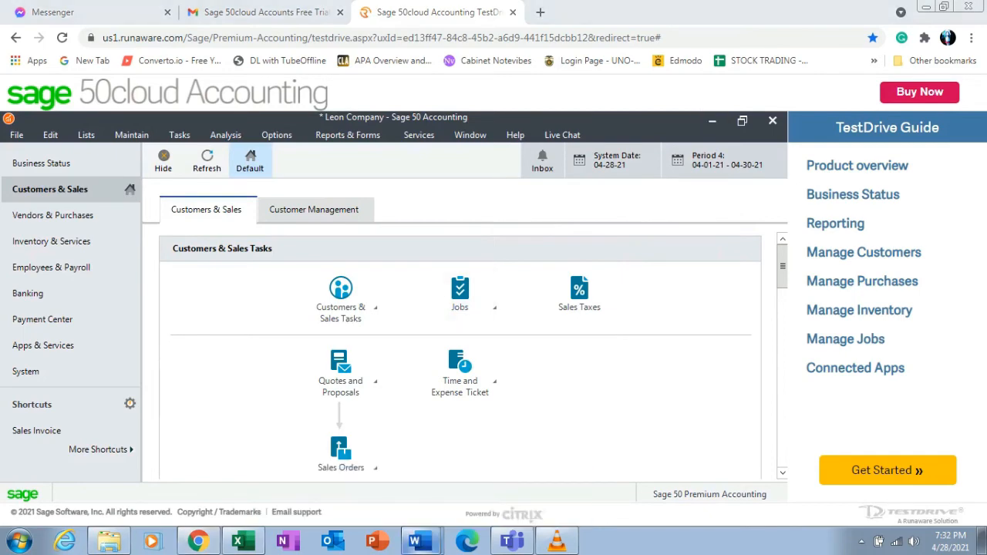
{"action": "key", "text": "alt+Tab"}
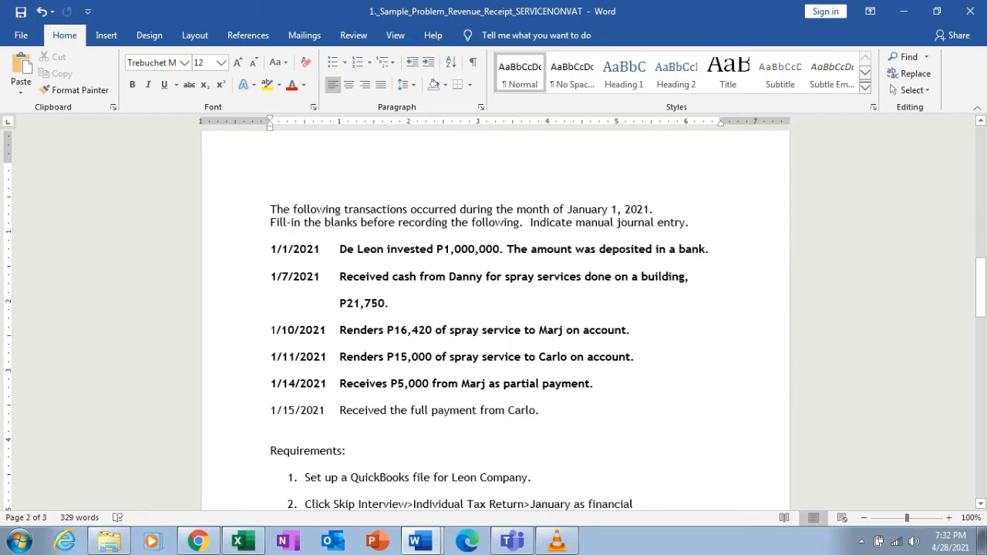
{"action": "left_click_drag", "start_coordinate": [262, 384], "coordinate": [262, 397]}
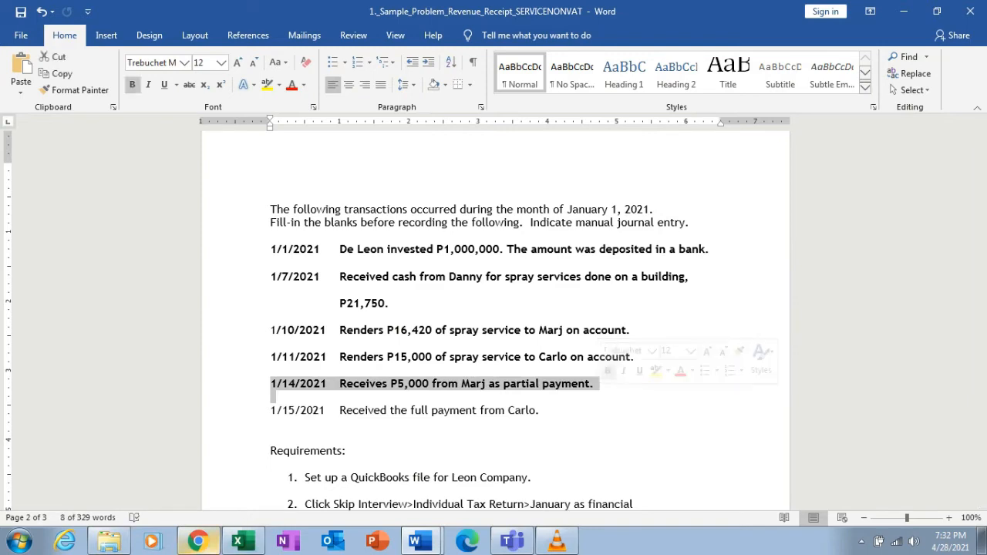
{"action": "left_click", "coordinate": [198, 541]}
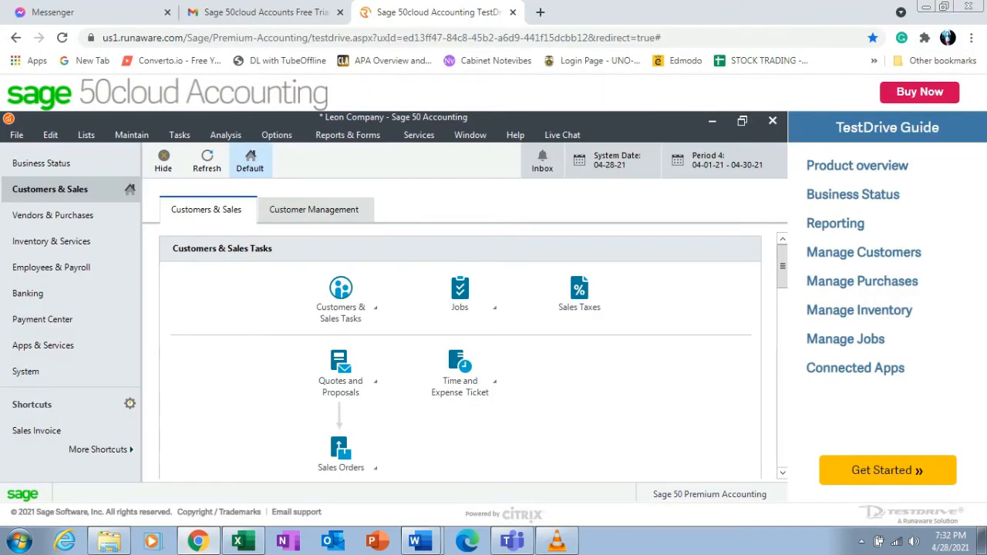
Open a new money receipt, set the deposit ticket ID to 02, and select customer 002.
{"action": "left_click", "coordinate": [179, 135]}
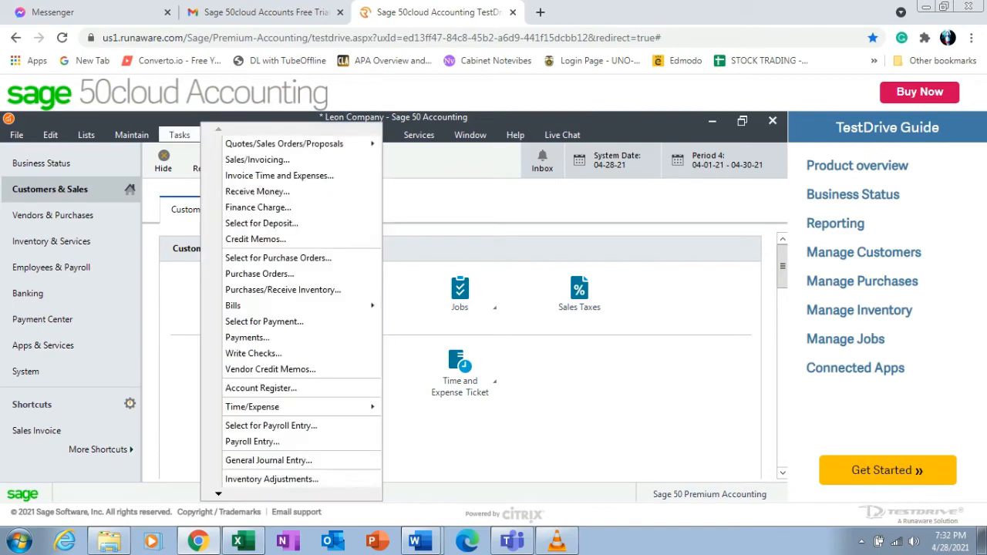
{"action": "left_click", "coordinate": [257, 191]}
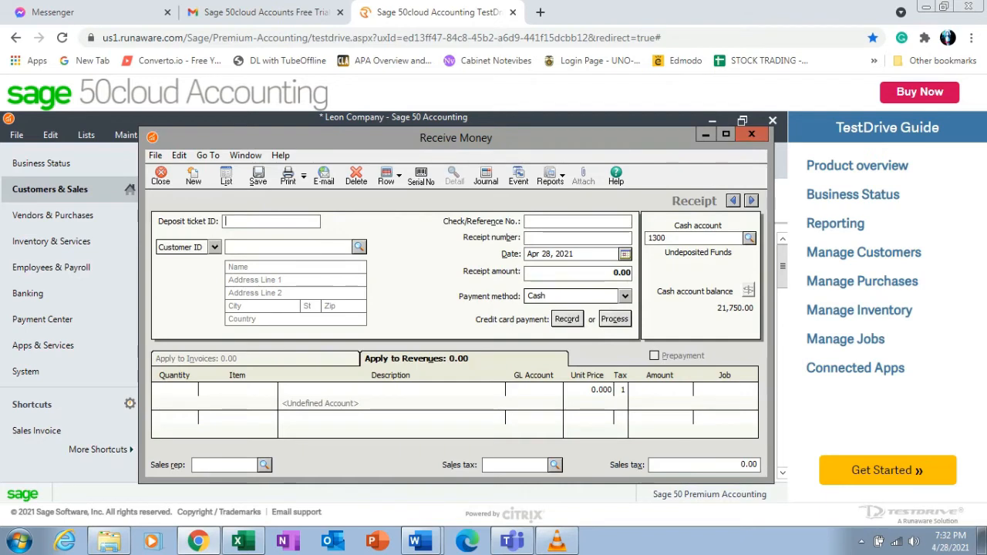
{"action": "type", "text": "02"}
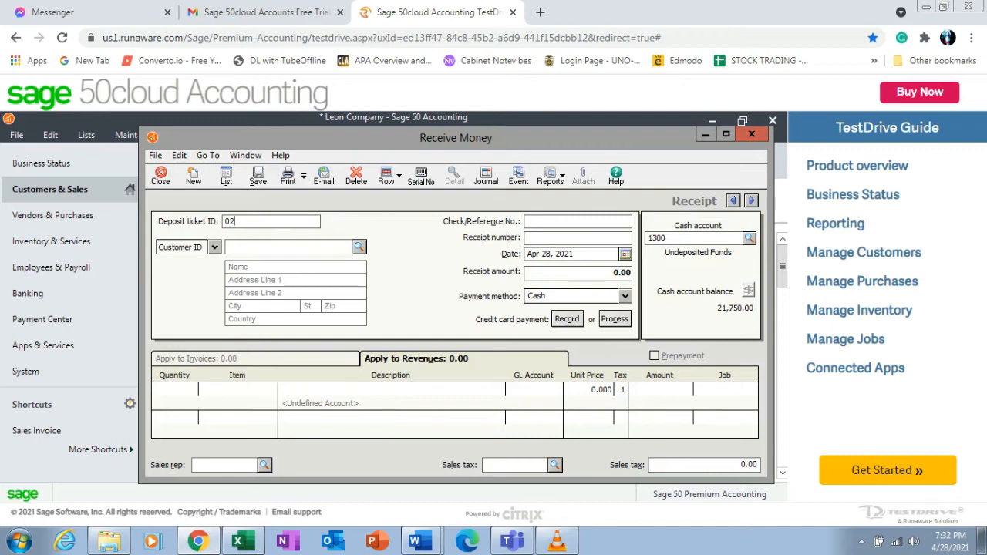
{"action": "left_click", "coordinate": [359, 247]}
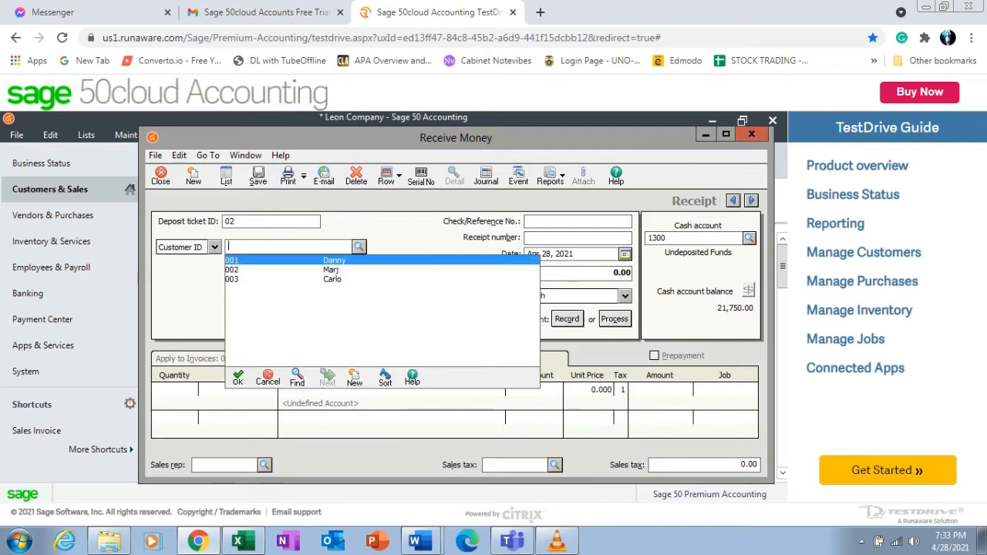
{"action": "left_click", "coordinate": [330, 270]}
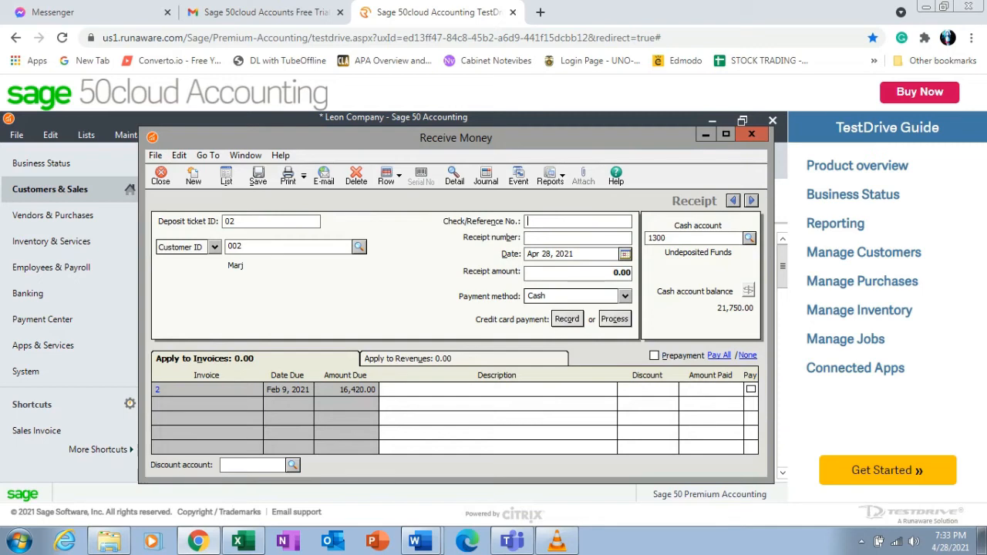
Set the receipt's reference number to 2 and its date to Jan 14, 2021.
{"action": "type", "text": "2"}
{"action": "key", "text": "Tab"}
{"action": "key", "text": "Tab"}
{"action": "left_click", "coordinate": [626, 254]}
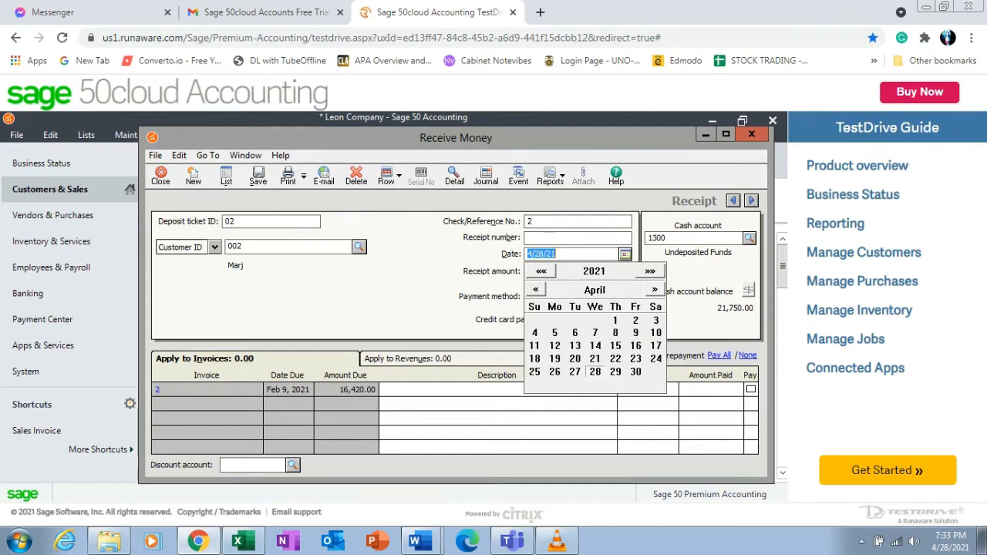
{"action": "left_click", "coordinate": [535, 289]}
{"action": "left_click", "coordinate": [535, 289]}
{"action": "left_click", "coordinate": [536, 289]}
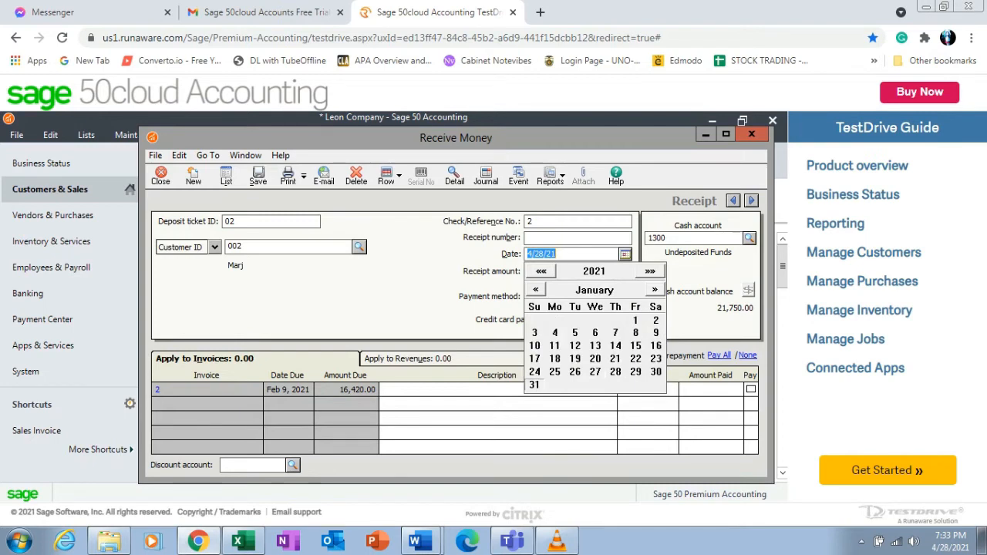
{"action": "left_click", "coordinate": [616, 345]}
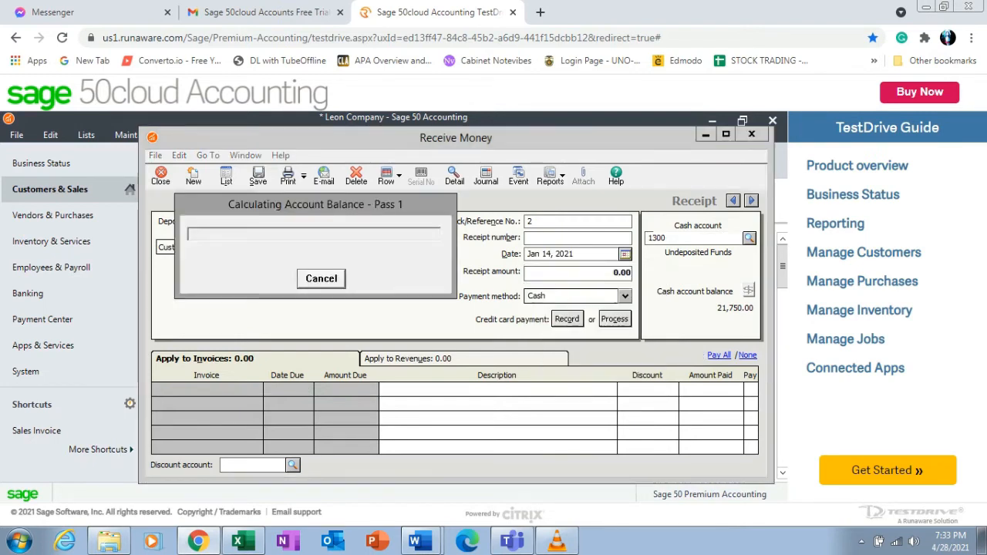
Enter a receipt amount of 5,000 against the invoice, save the receipt confirming the period warning, and close it.
{"action": "type", "text": "5000"}
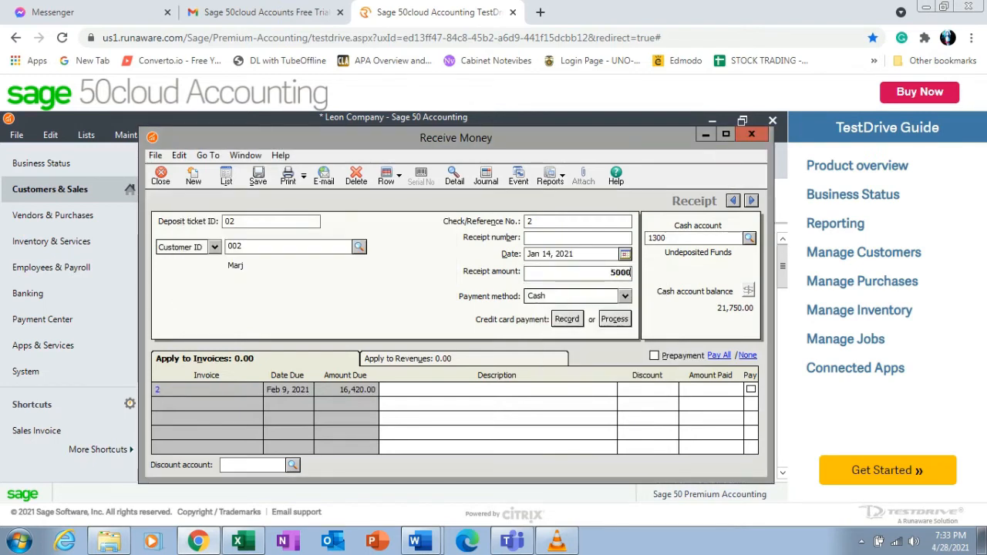
{"action": "key", "text": "Tab"}
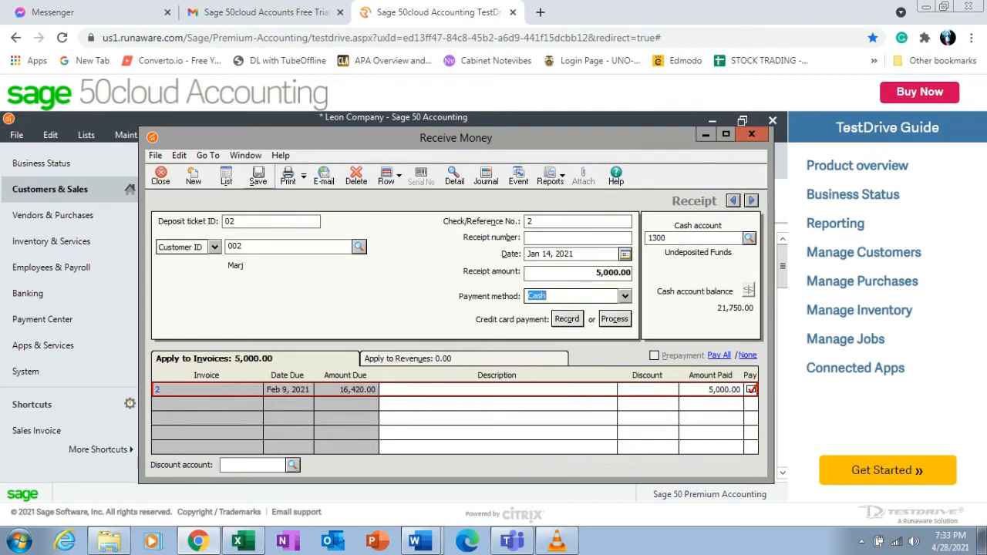
{"action": "left_click", "coordinate": [258, 176]}
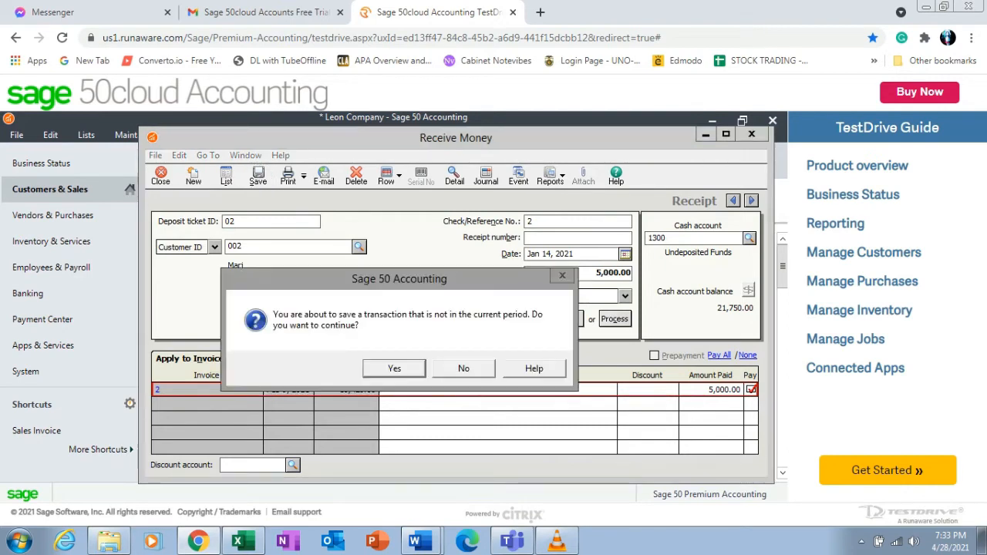
{"action": "key", "text": "Return"}
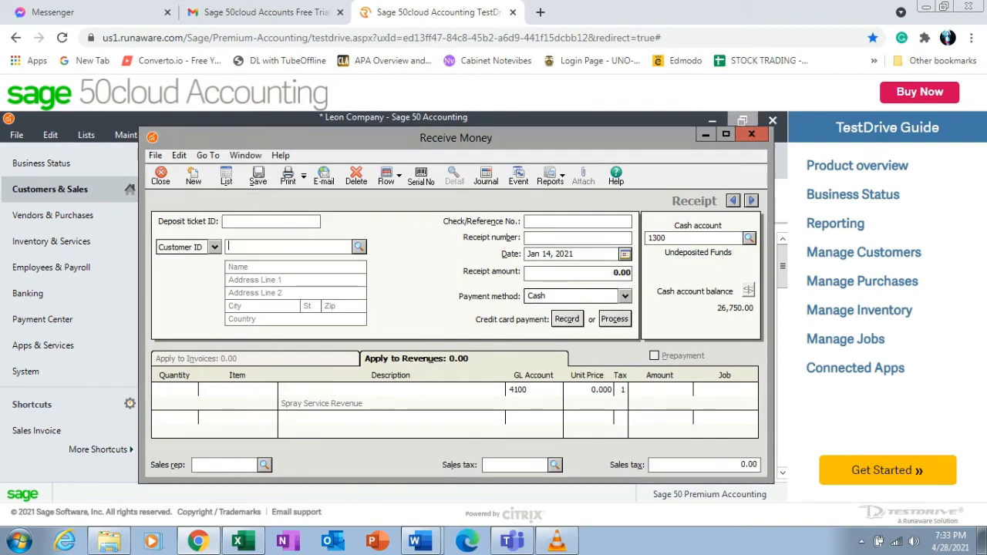
{"action": "key", "text": "Escape"}
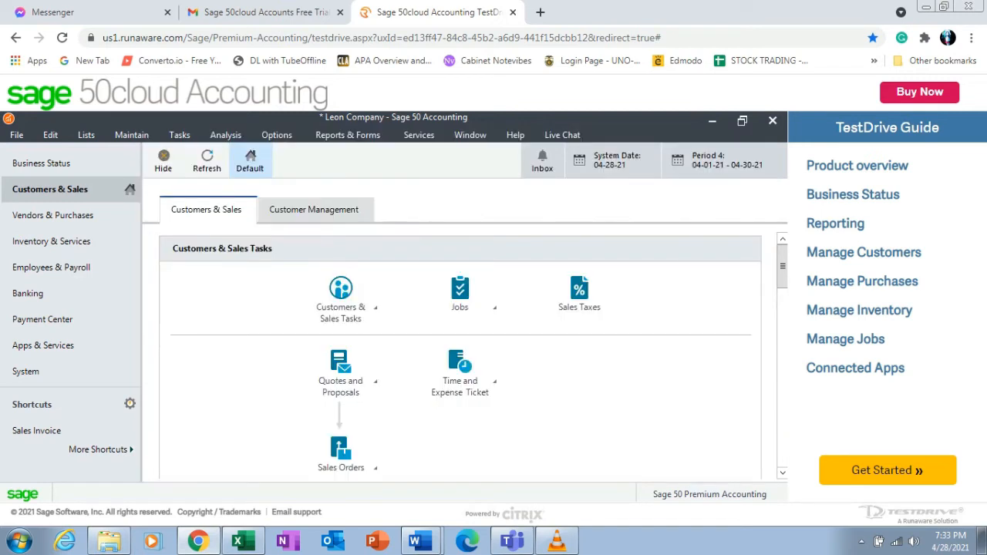
Display the General Ledger Trial Balance report and review the account balances.
{"action": "left_click", "coordinate": [348, 135]}
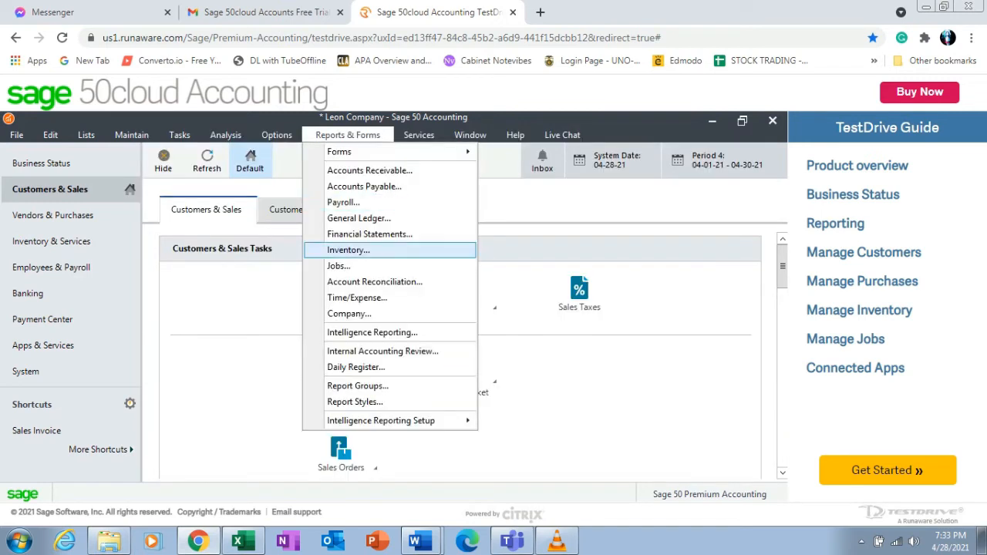
{"action": "left_click", "coordinate": [359, 218]}
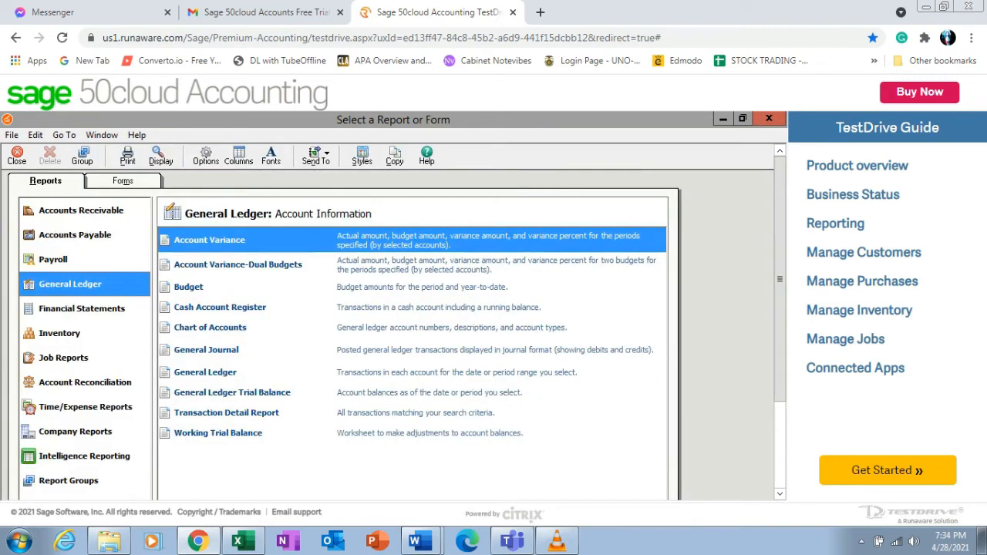
{"action": "left_click", "coordinate": [232, 392]}
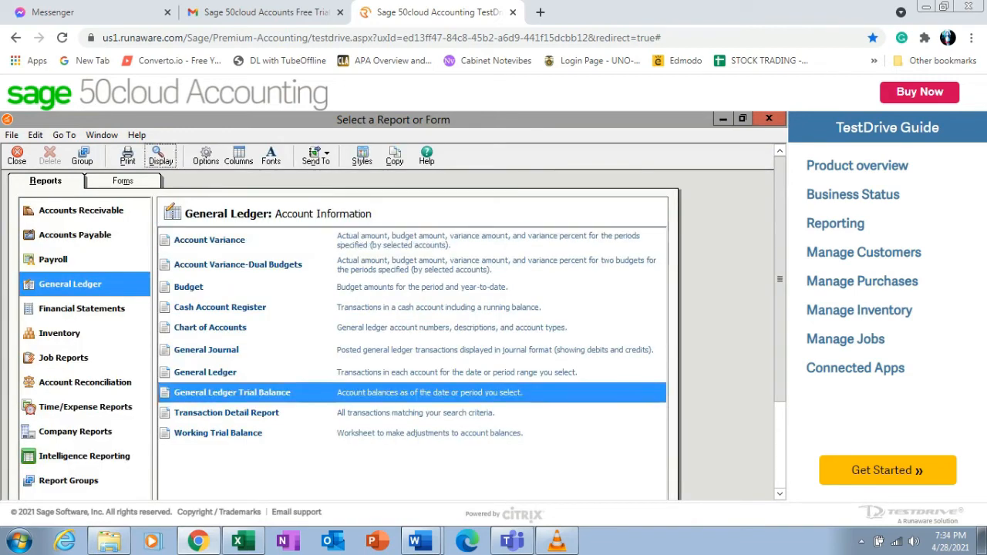
{"action": "left_click", "coordinate": [160, 156]}
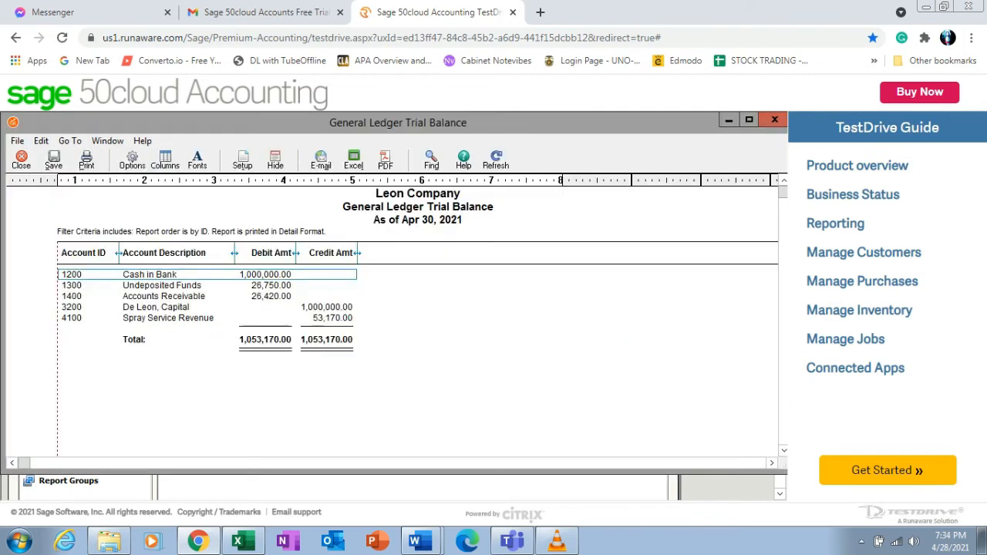
{"action": "left_click", "coordinate": [207, 285]}
{"action": "left_click", "coordinate": [207, 296]}
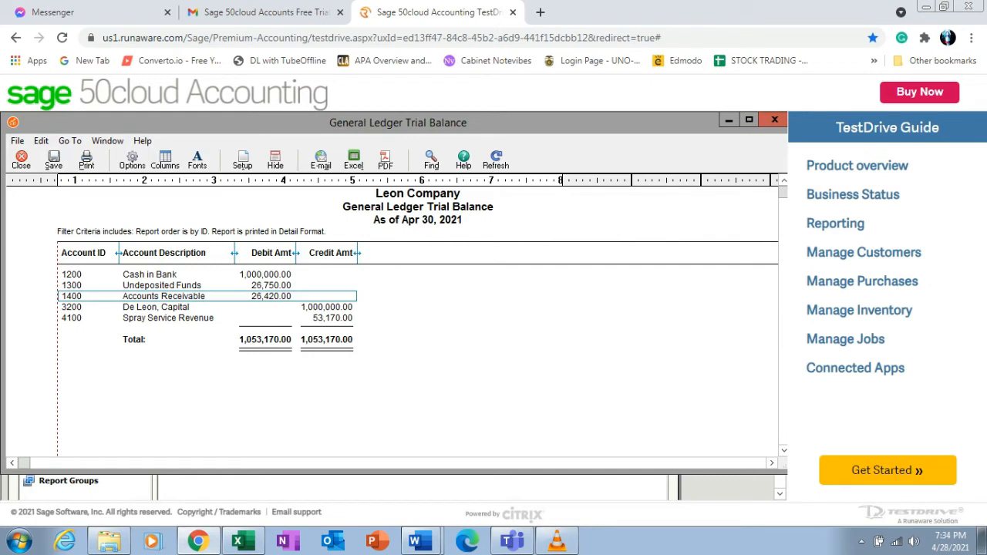
{"action": "left_click", "coordinate": [207, 318]}
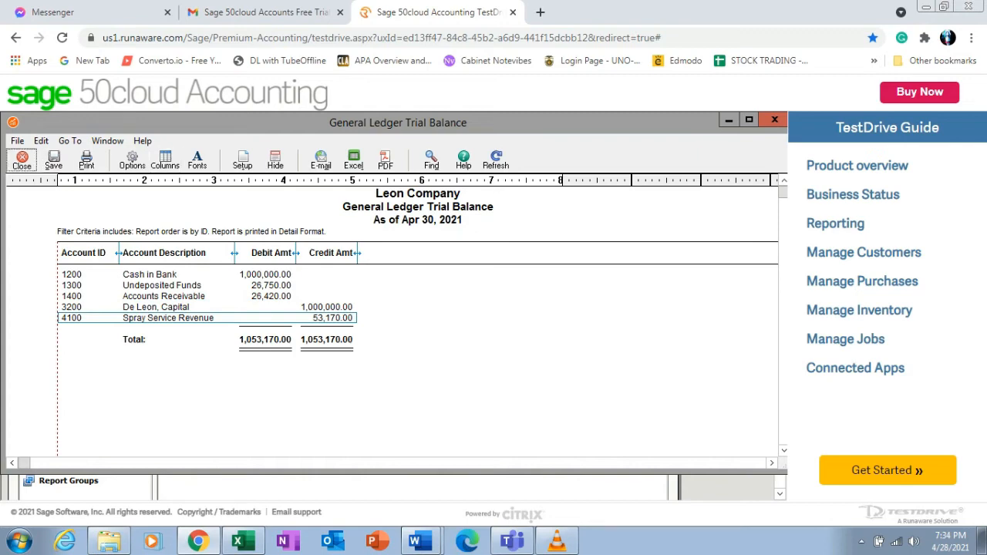
{"action": "left_click", "coordinate": [22, 159]}
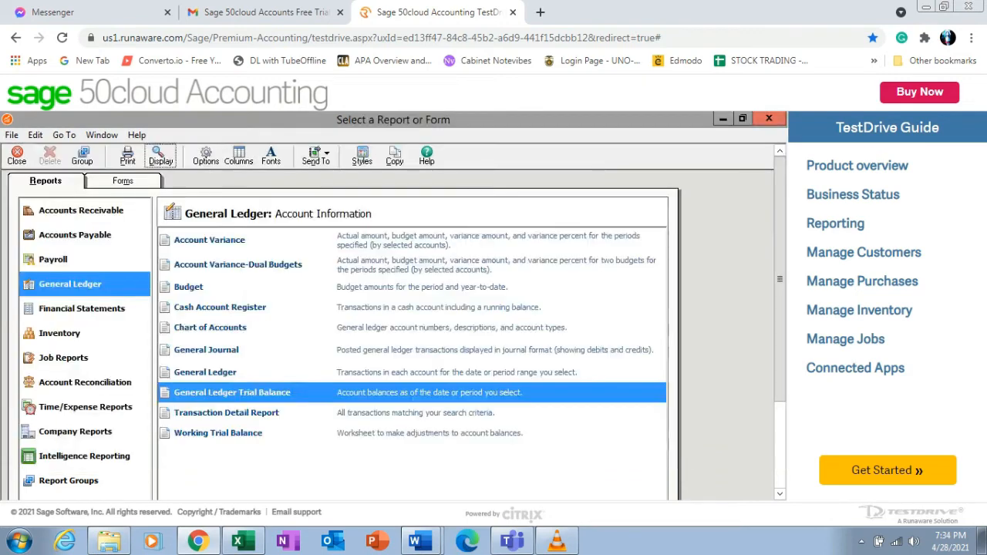
{"action": "left_click", "coordinate": [199, 542]}
{"action": "left_click", "coordinate": [199, 542]}
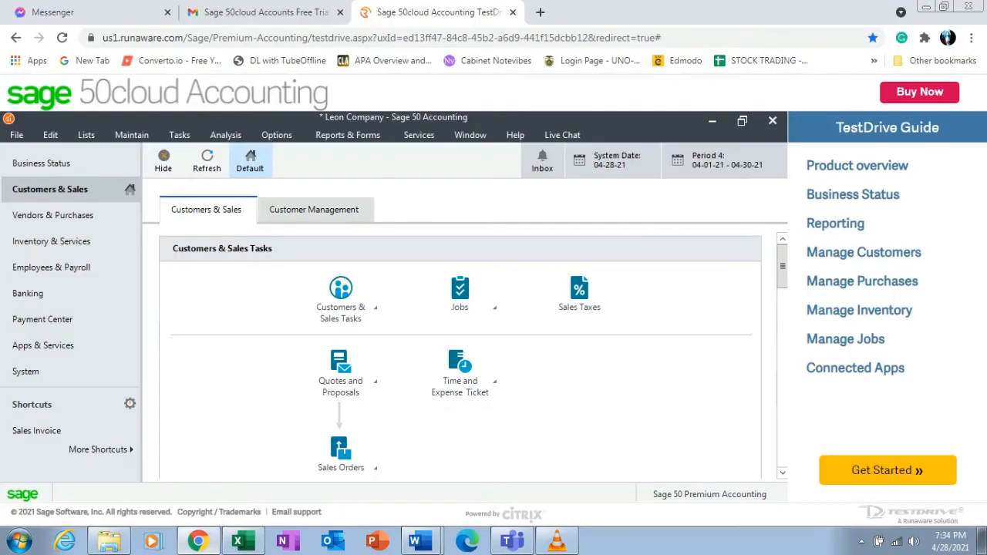
Open a new money receipt and set the deposit ticket ID to 03 and reference number to 3.
{"action": "left_click", "coordinate": [179, 135]}
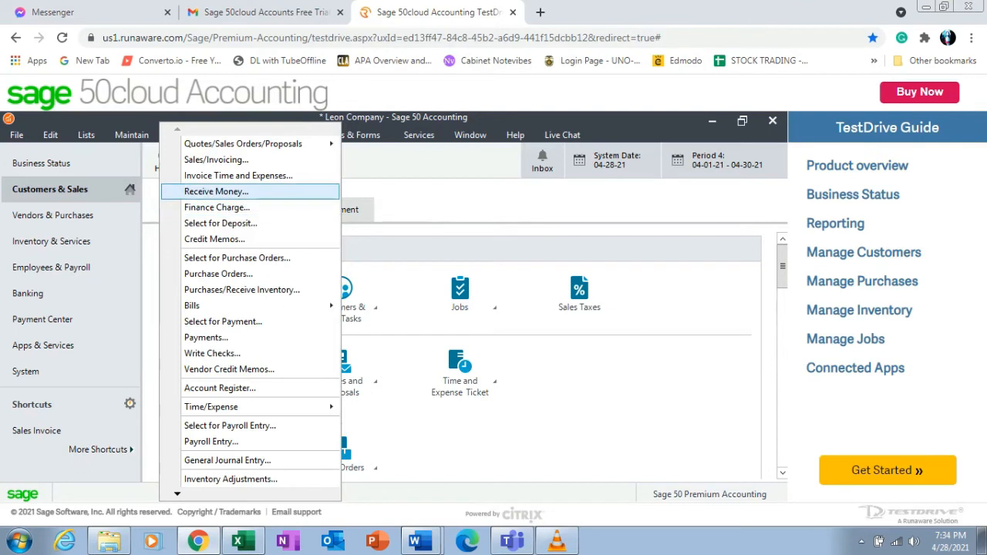
{"action": "left_click", "coordinate": [216, 191]}
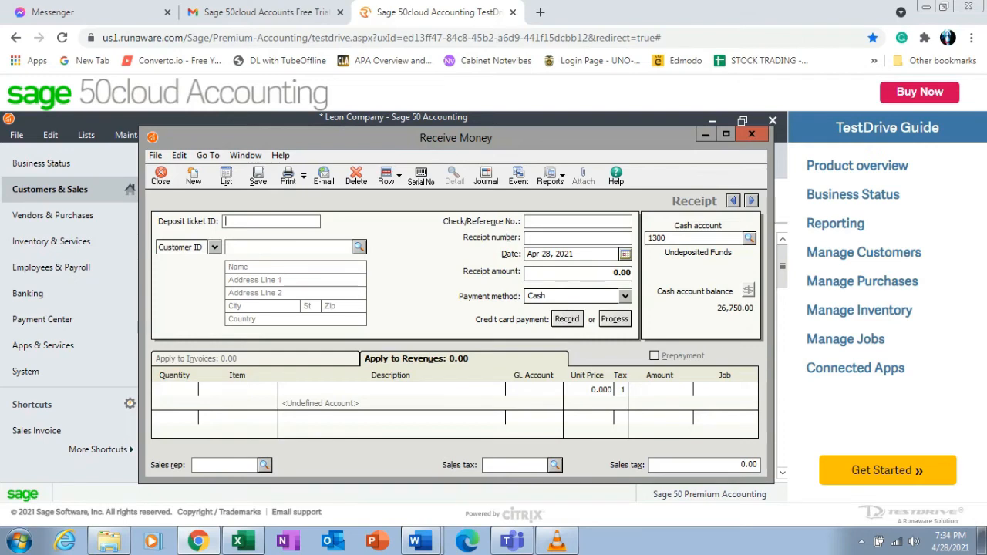
{"action": "type", "text": "03"}
{"action": "left_click", "coordinate": [578, 221]}
{"action": "type", "text": "3"}
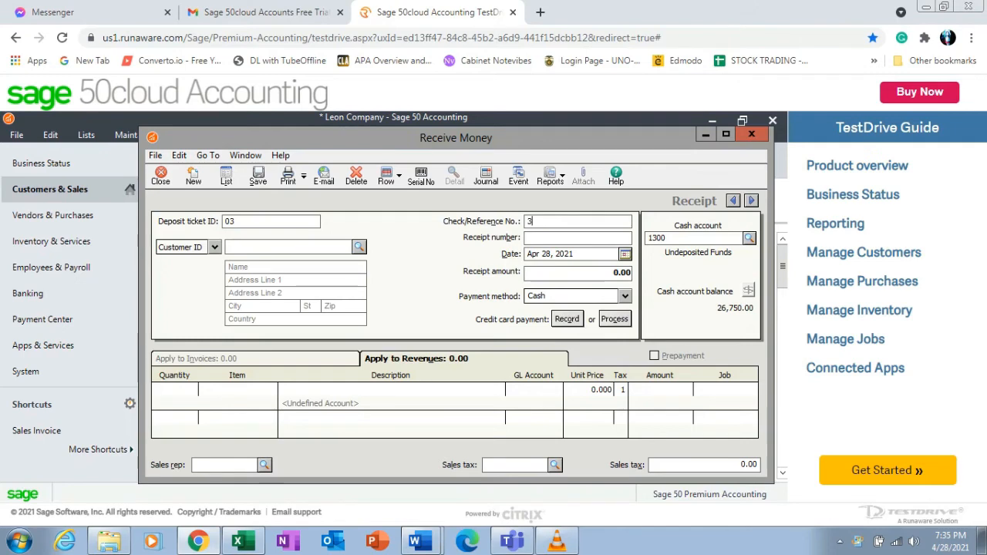
Select customer 003 for the receipt and set its date to Jan 15, 2021.
{"action": "left_click", "coordinate": [359, 247]}
{"action": "double_click", "coordinate": [332, 279]}
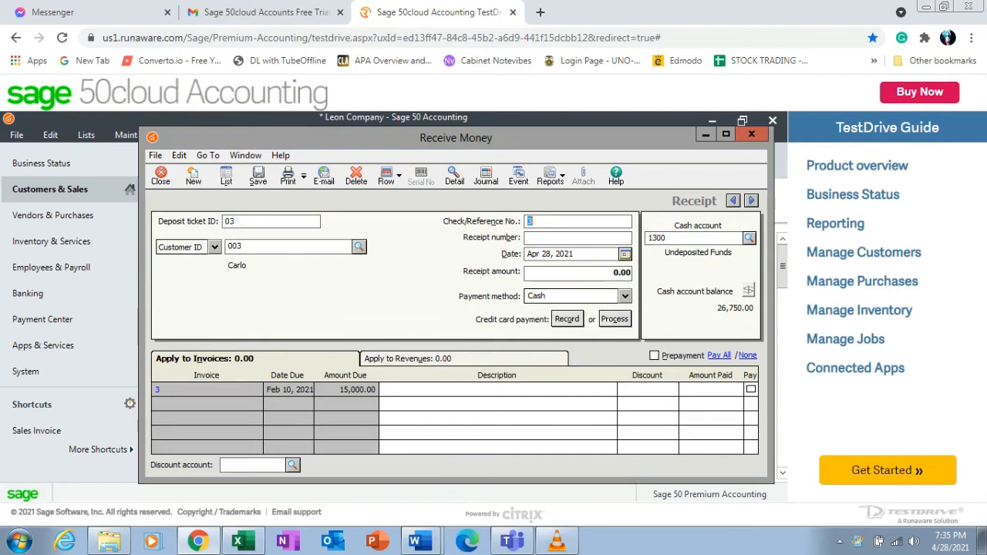
{"action": "left_click", "coordinate": [624, 254]}
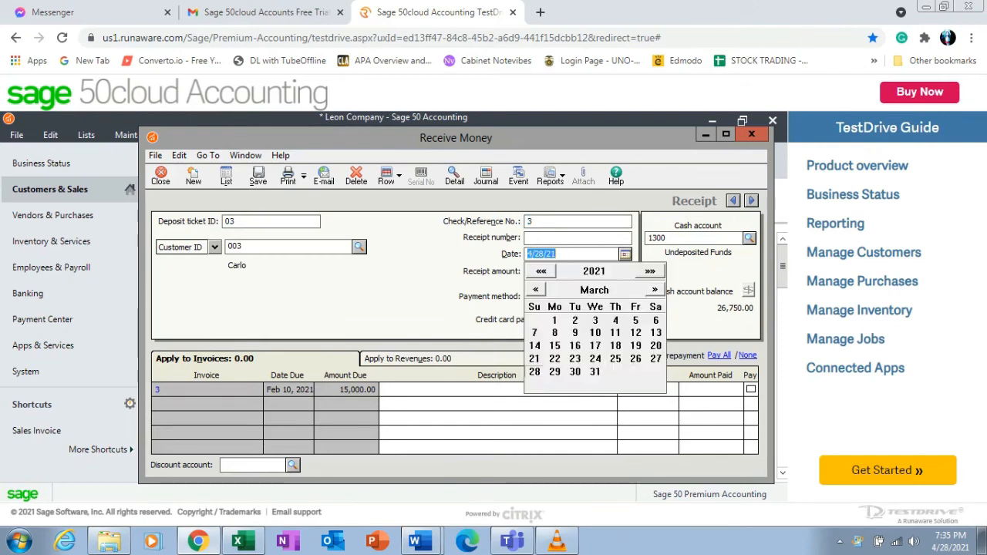
{"action": "left_click", "coordinate": [536, 290]}
{"action": "left_click", "coordinate": [536, 290]}
{"action": "left_click", "coordinate": [635, 345]}
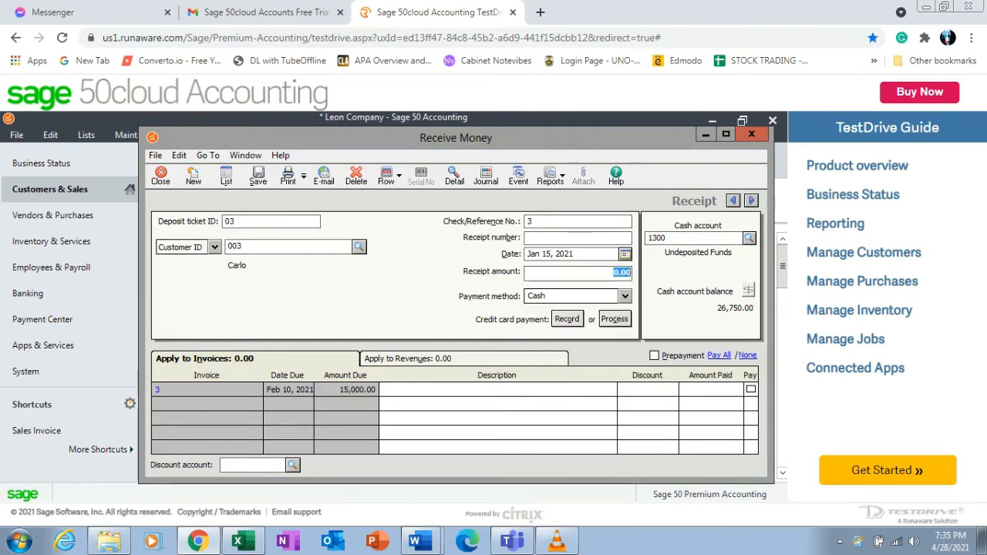
Enter a receipt amount of 15,000 against the invoice, then save and close the receipt.
{"action": "type", "text": "15000"}
{"action": "key", "text": "Tab"}
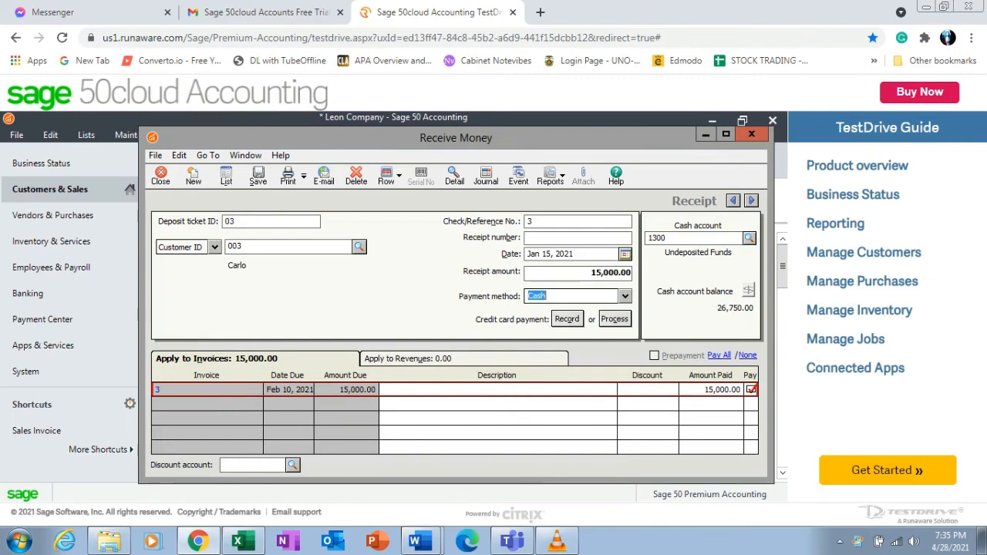
{"action": "left_click", "coordinate": [258, 176]}
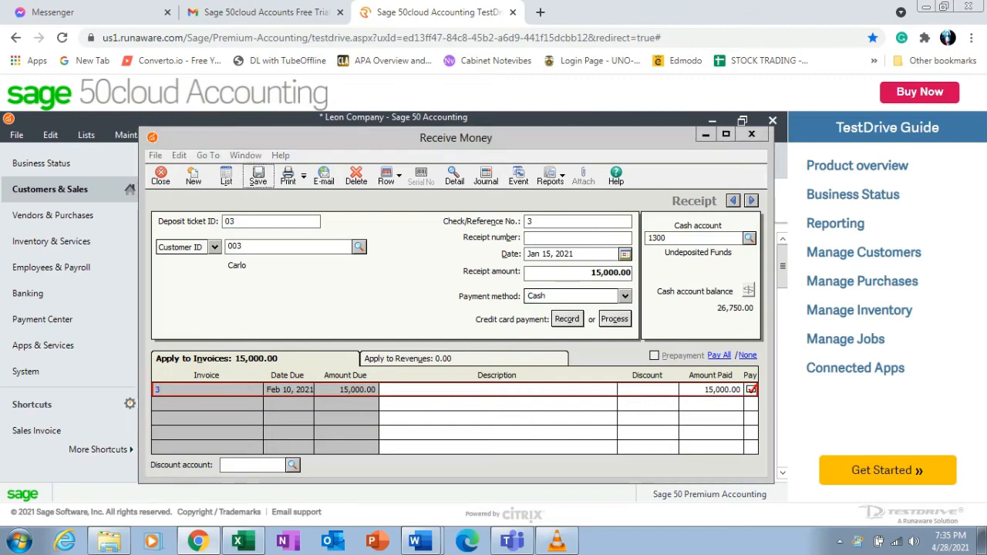
{"action": "key", "text": "Return"}
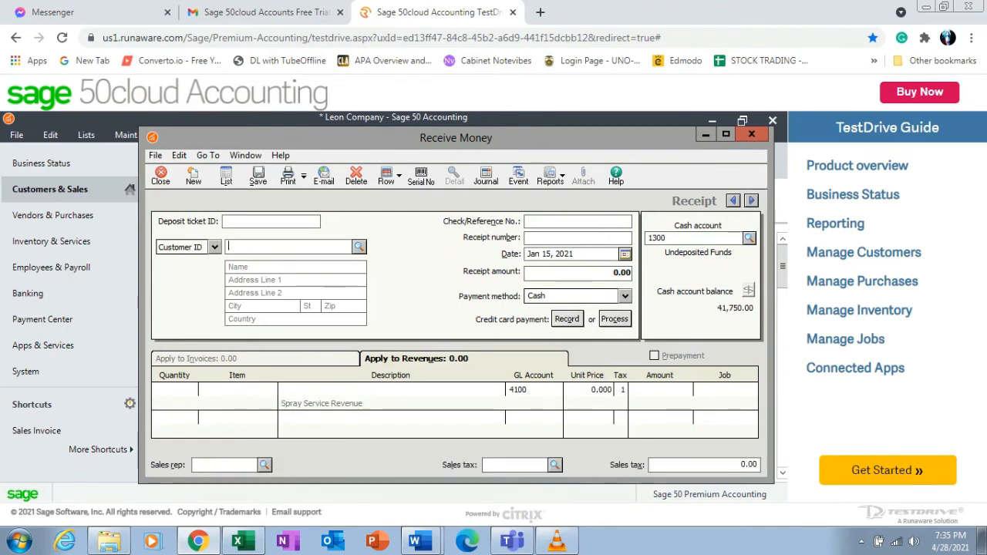
{"action": "left_click", "coordinate": [752, 134]}
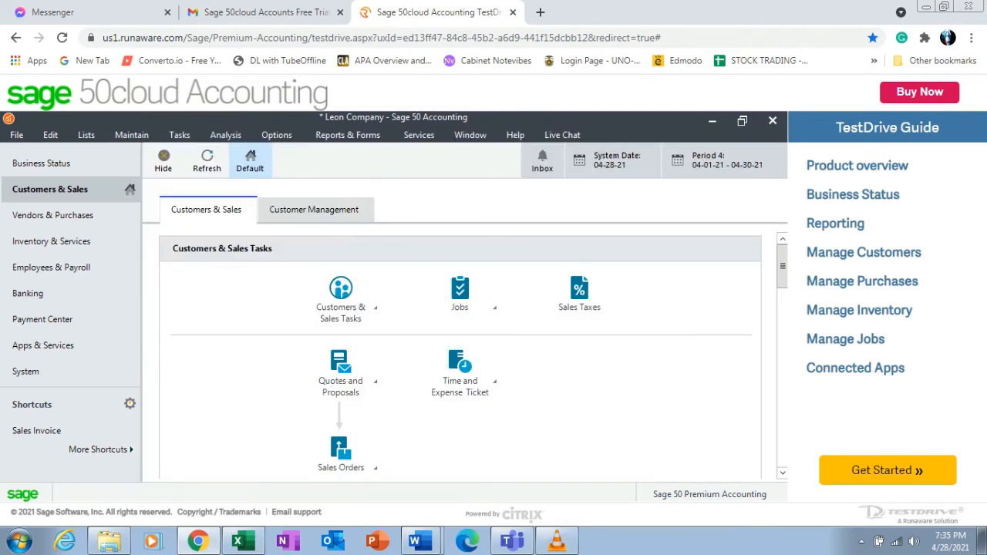
Reopen the General Ledger Trial Balance report from the General Ledger reports list.
{"action": "left_click", "coordinate": [348, 135]}
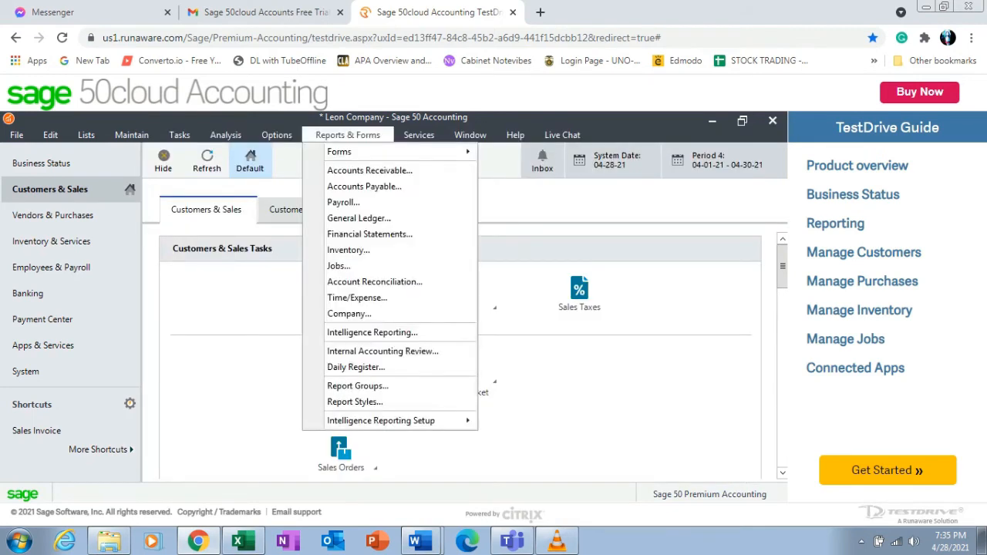
{"action": "left_click", "coordinate": [359, 218]}
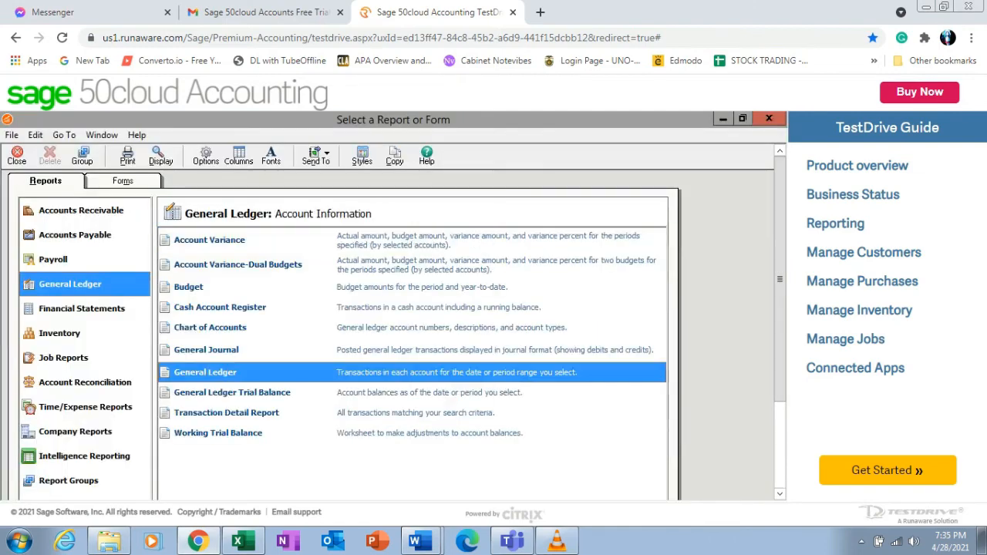
{"action": "double_click", "coordinate": [233, 393]}
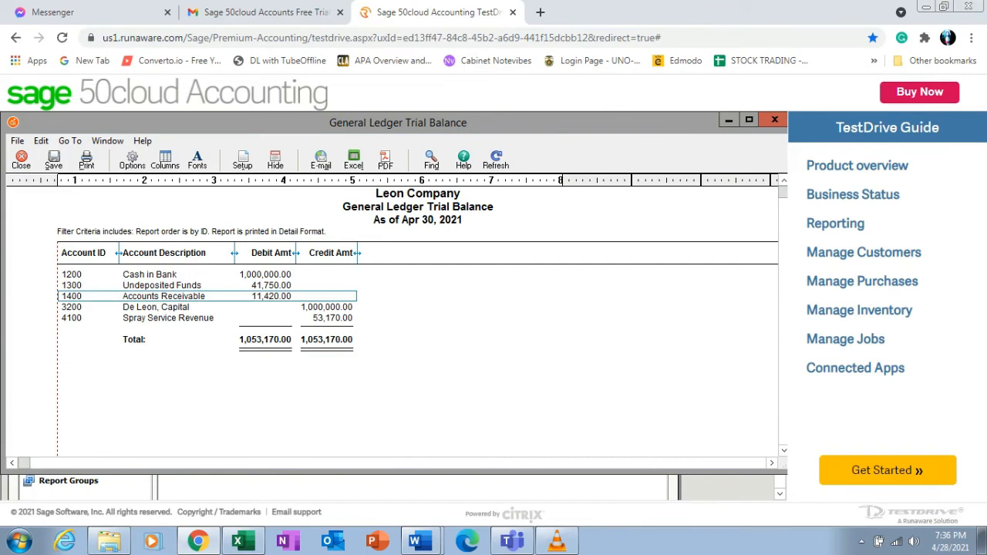
Review the January 2021 transaction list in the problem document before returning to the browser.
{"action": "key", "text": "alt+Tab"}
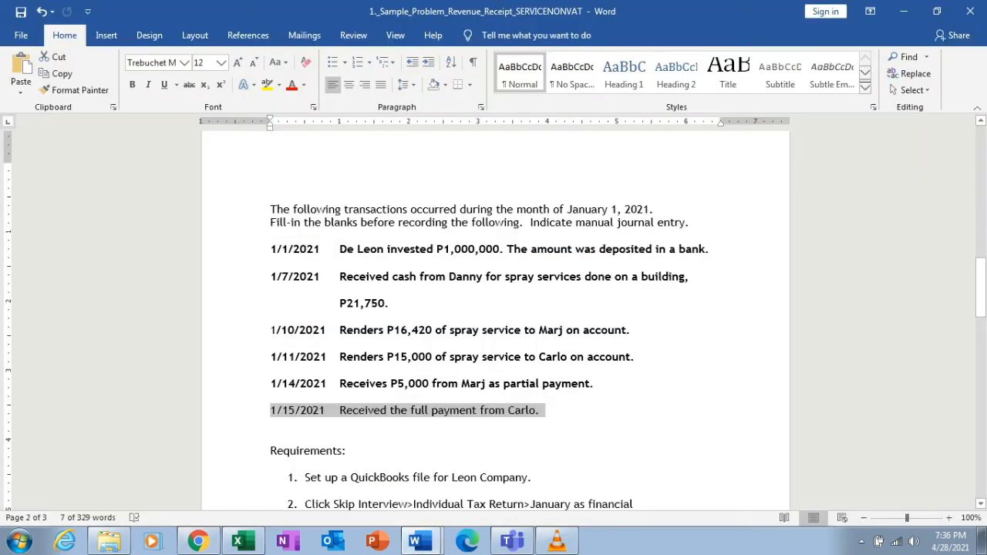
{"action": "double_click", "coordinate": [409, 330]}
{"action": "left_click_drag", "start_coordinate": [340, 384], "coordinate": [428, 384]}
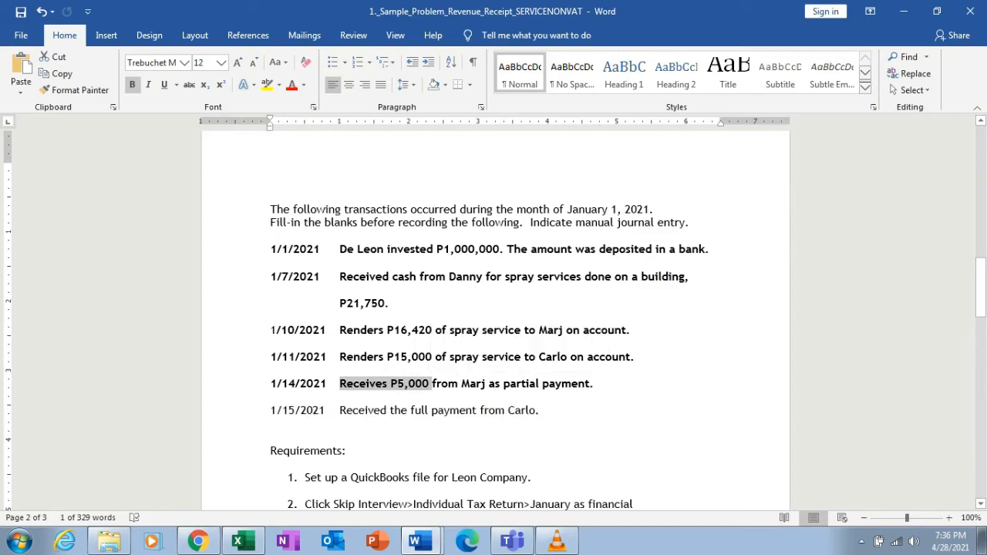
{"action": "left_click", "coordinate": [286, 423]}
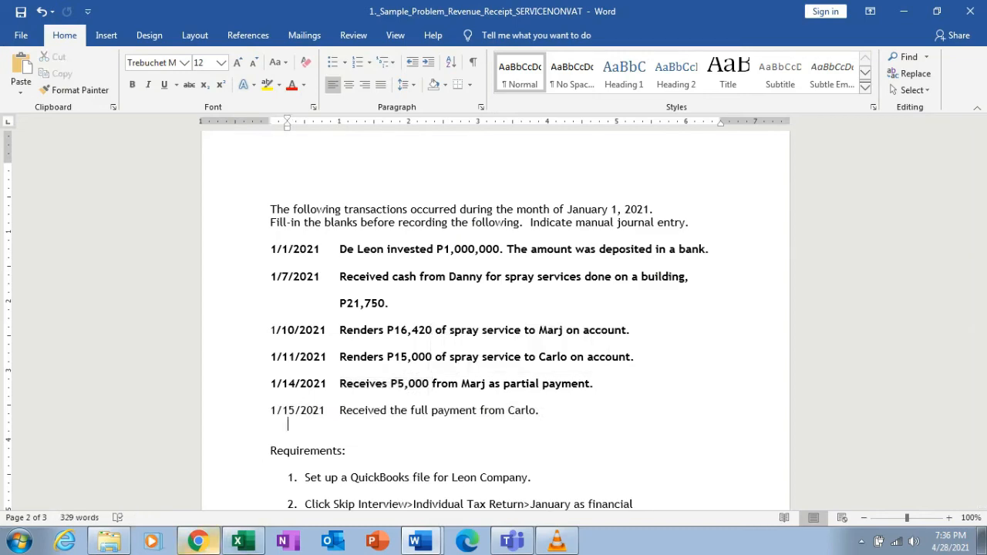
{"action": "left_click", "coordinate": [199, 541]}
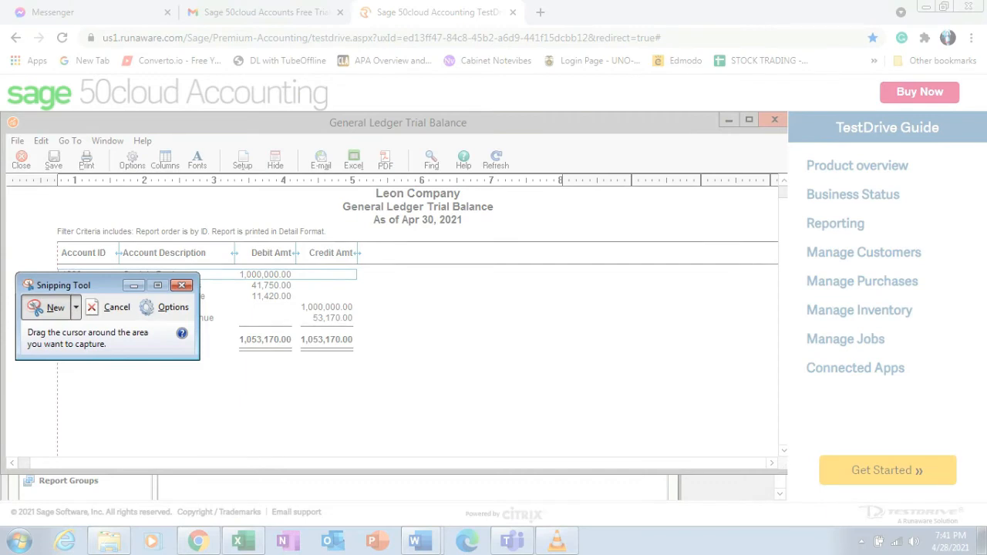
Capture the trial balance with Snipping Tool and paste it under the SAGE 50CLOUD heading of the comparison document.
{"action": "left_click_drag", "start_coordinate": [56, 240], "coordinate": [383, 361]}
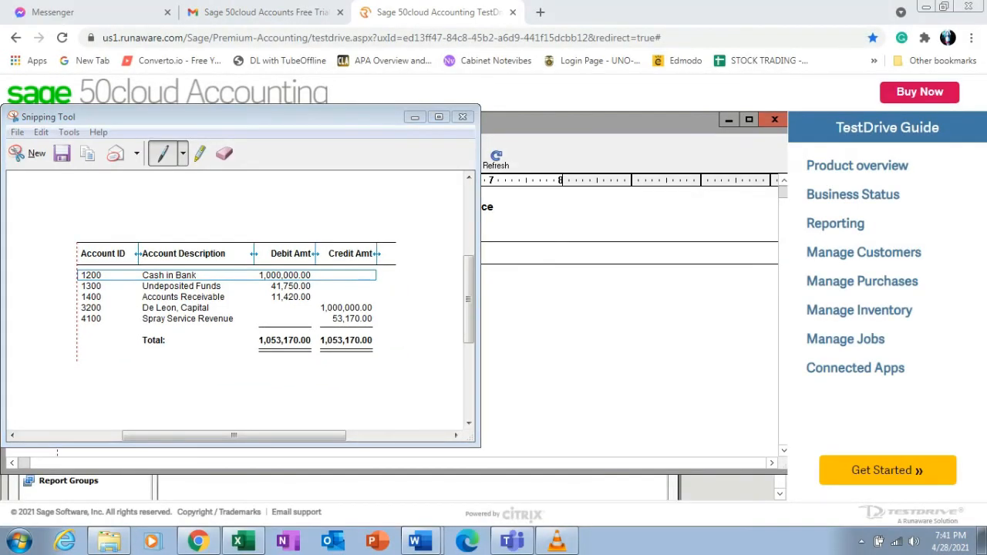
{"action": "mouse_move", "coordinate": [420, 542]}
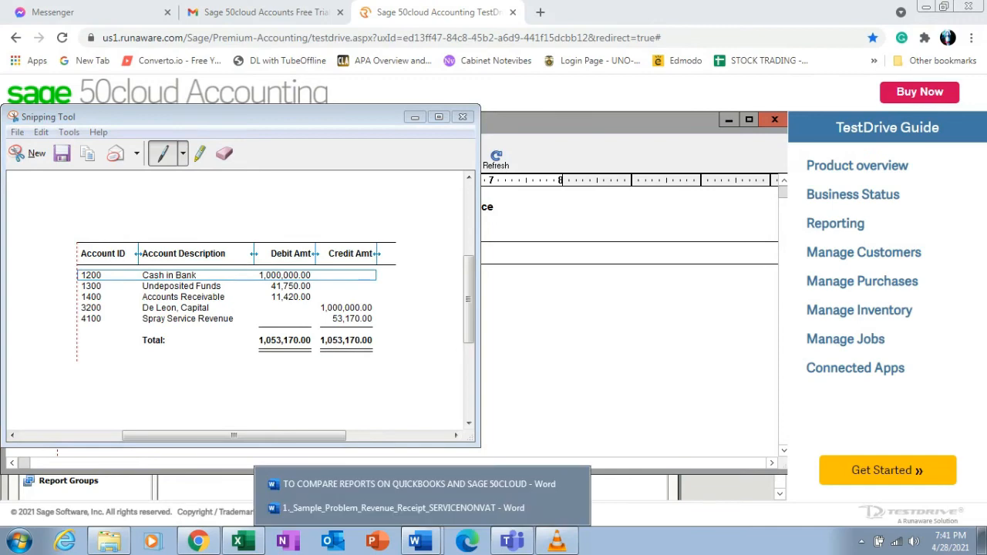
{"action": "left_click", "coordinate": [417, 485]}
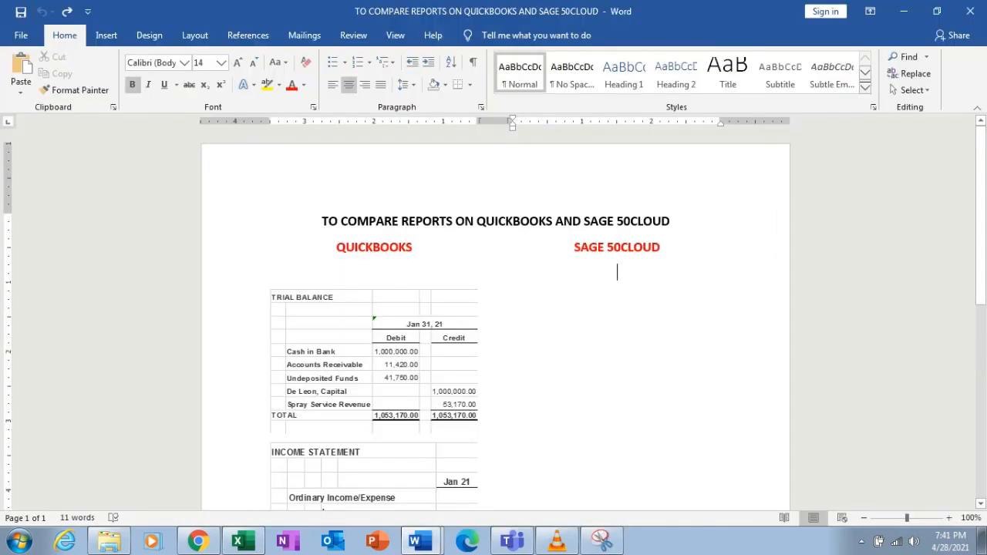
{"action": "key", "text": "ctrl+v"}
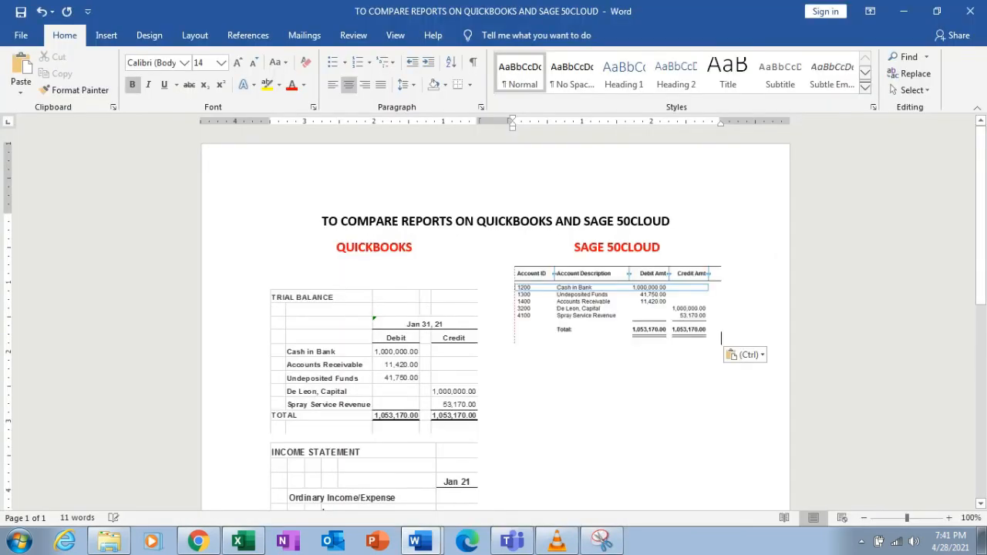
Enlarge the pasted trial balance image and set its text wrapping to Tight.
{"action": "left_click", "coordinate": [617, 305]}
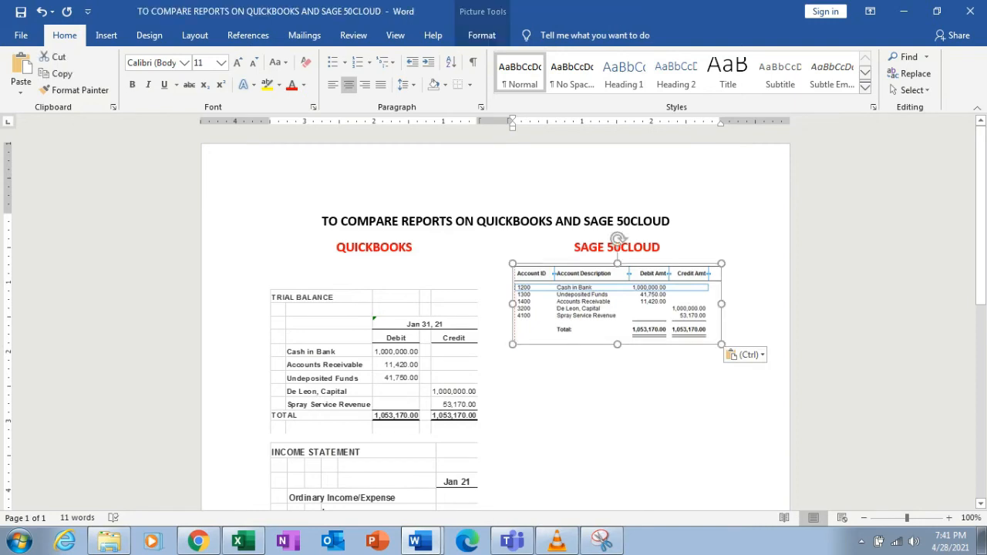
{"action": "left_click_drag", "start_coordinate": [722, 344], "coordinate": [818, 382]}
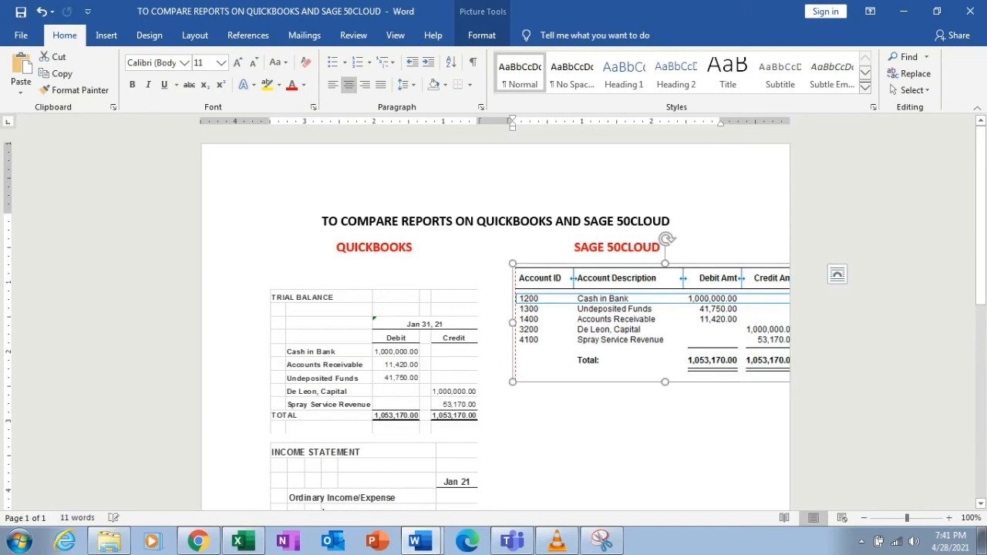
{"action": "left_click", "coordinate": [837, 274]}
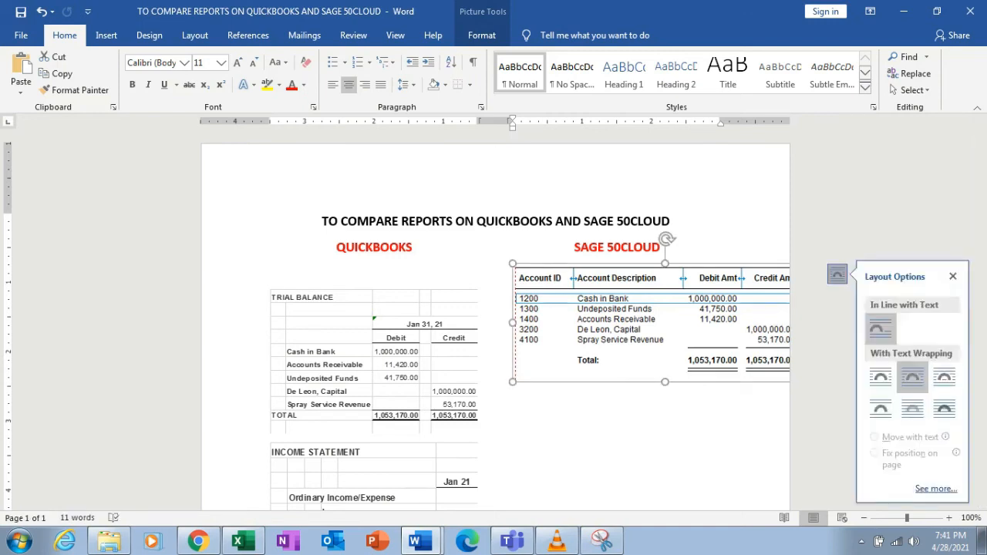
{"action": "left_click", "coordinate": [913, 378]}
{"action": "scroll", "coordinate": [494, 316], "scroll_direction": "down", "scroll_amount": 3}
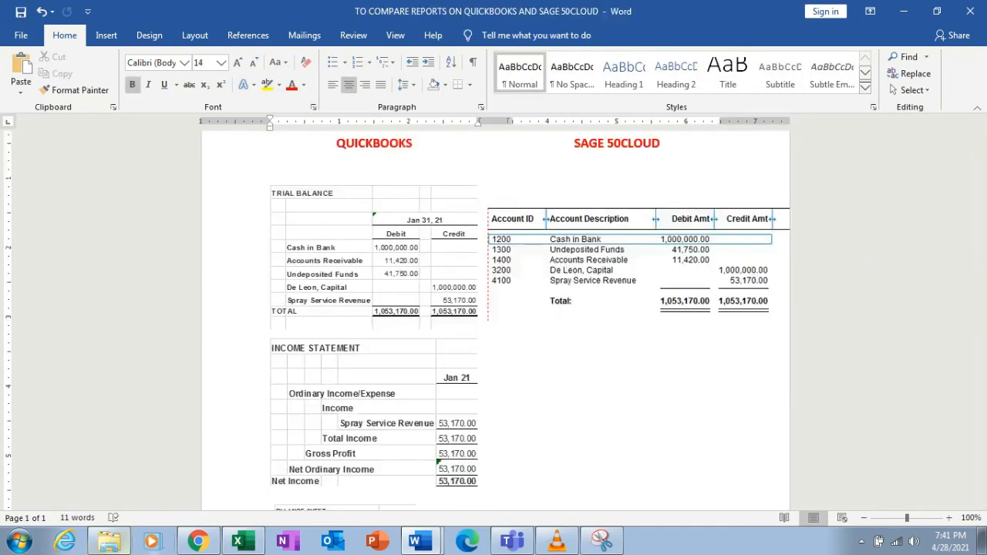
Display the standard Income Statement report from the Financial Statements list.
{"action": "key", "text": "alt+Tab"}
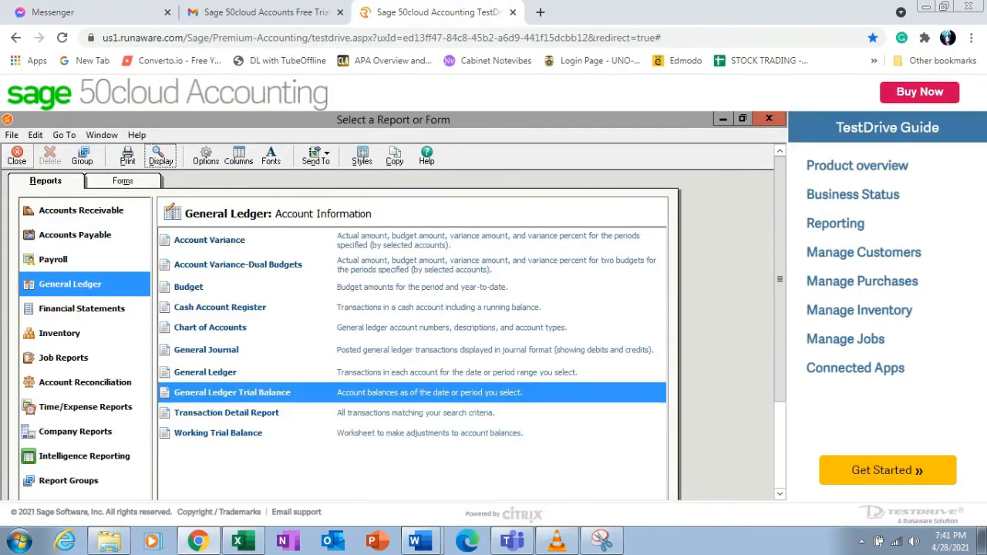
{"action": "left_click", "coordinate": [82, 308]}
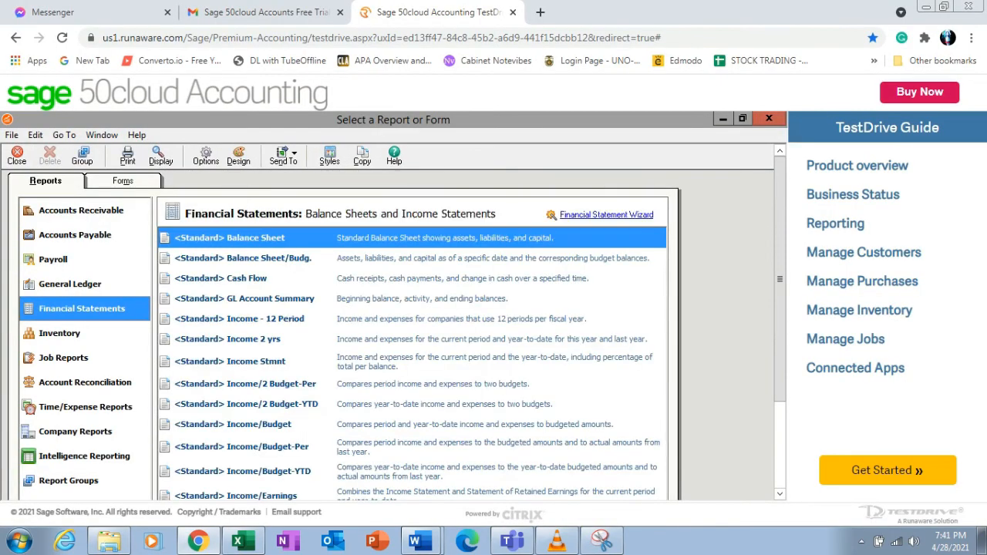
{"action": "left_click", "coordinate": [256, 362]}
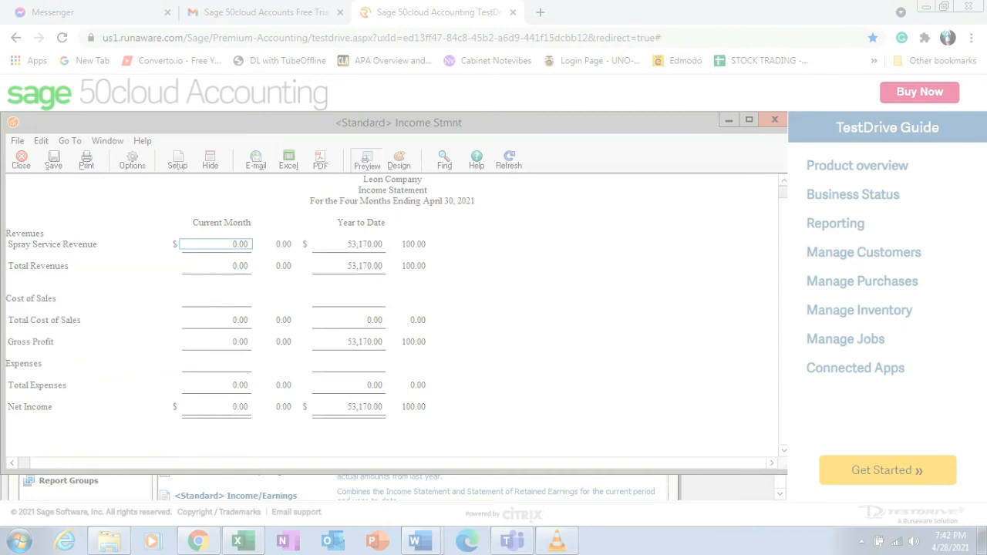
Capture the income statement with Snipping Tool and paste it into the comparison document.
{"action": "left_click_drag", "start_coordinate": [7, 211], "coordinate": [445, 425]}
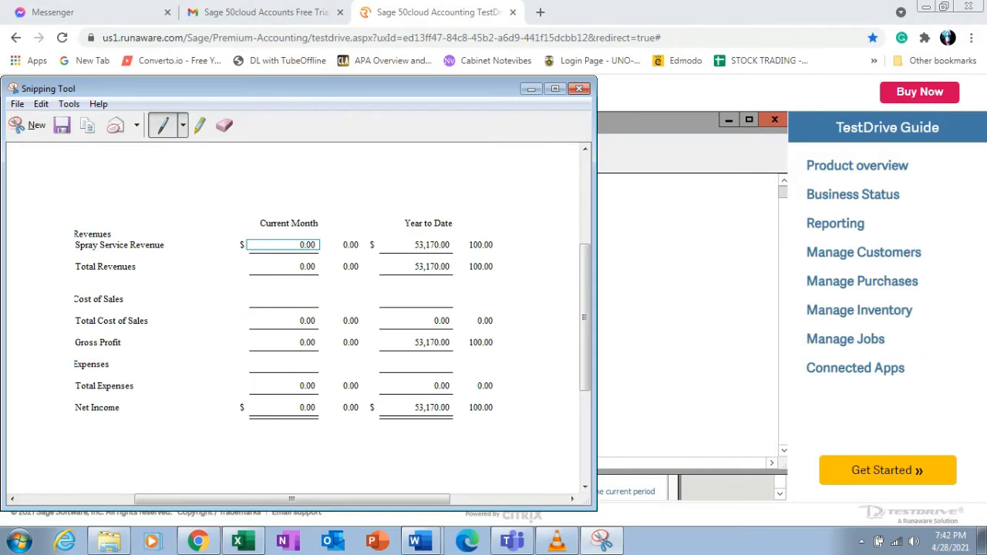
{"action": "left_click", "coordinate": [414, 541]}
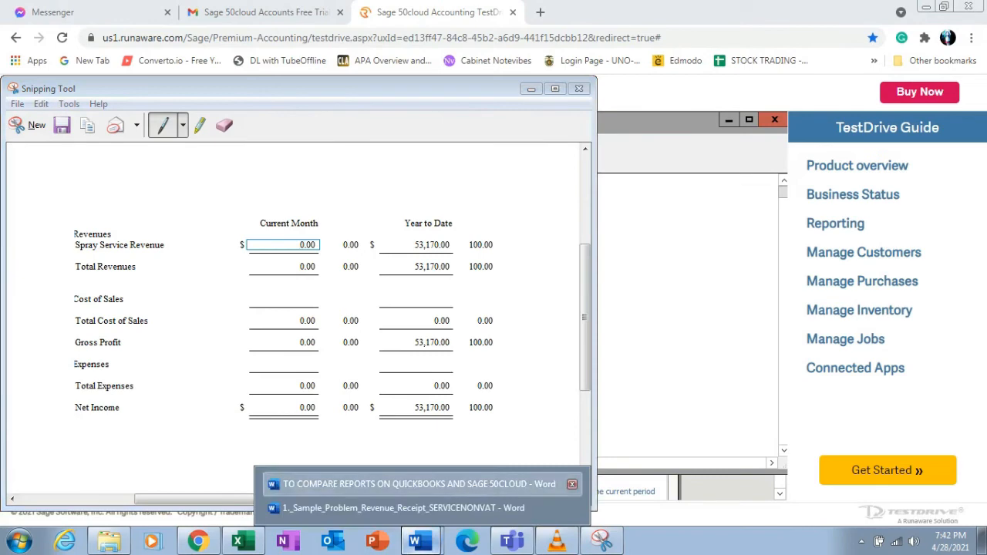
{"action": "left_click", "coordinate": [362, 484]}
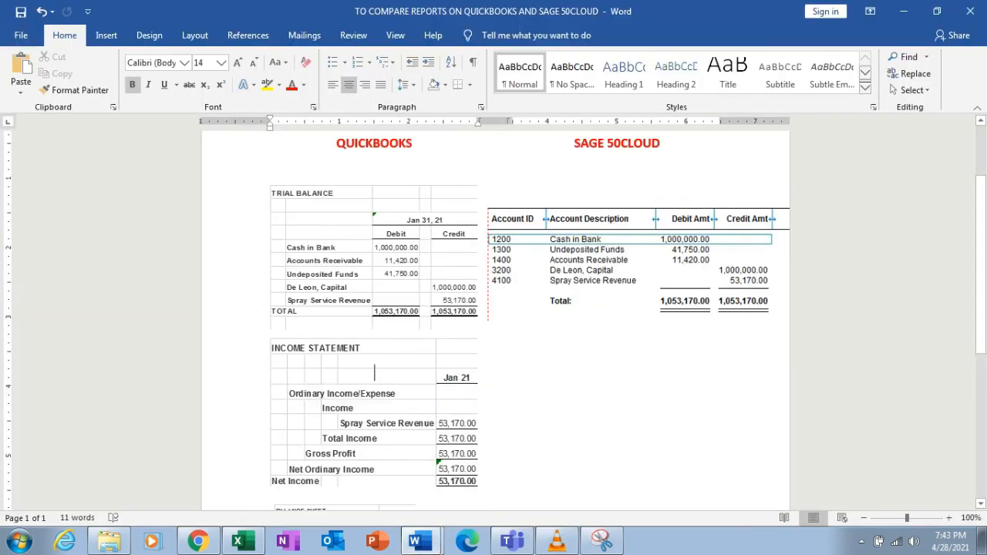
{"action": "key", "text": "ctrl+v"}
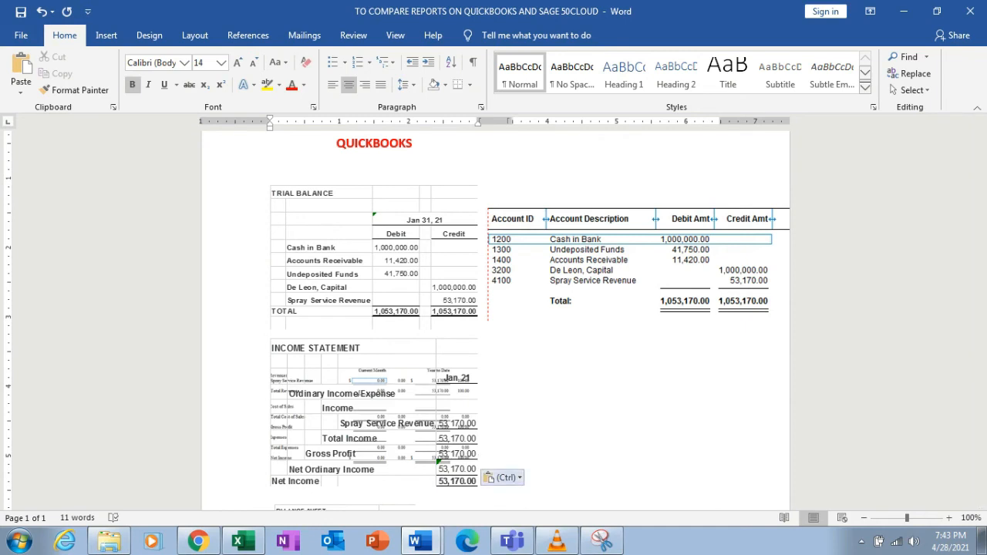
Set the income statement image to In Front of Text and place it in the Sage 50cloud column beside the QuickBooks income statement.
{"action": "key", "text": "ctrl"}
{"action": "key", "text": "ctrl+z"}
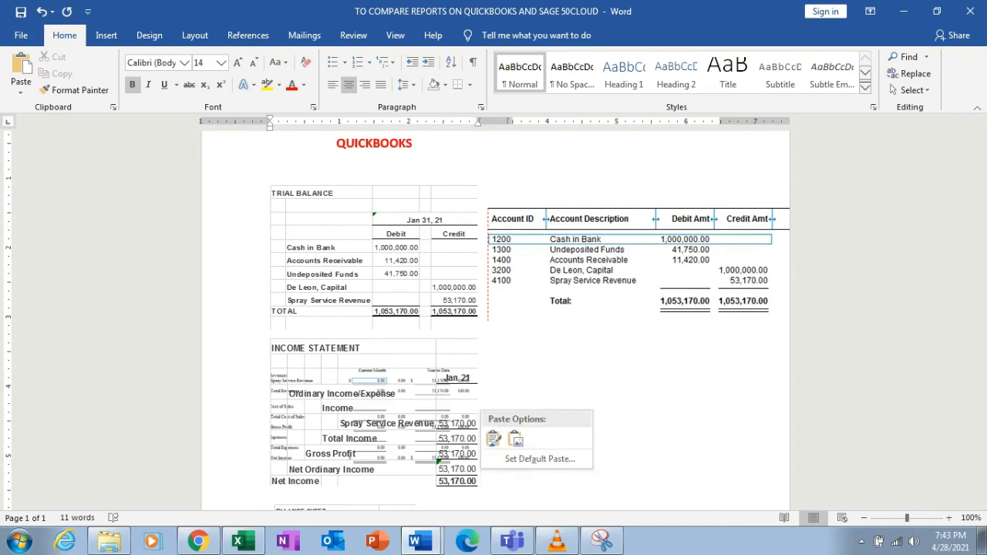
{"action": "key", "text": "Escape"}
{"action": "left_click_drag", "start_coordinate": [374, 413], "coordinate": [509, 409]}
{"action": "left_click", "coordinate": [498, 374]}
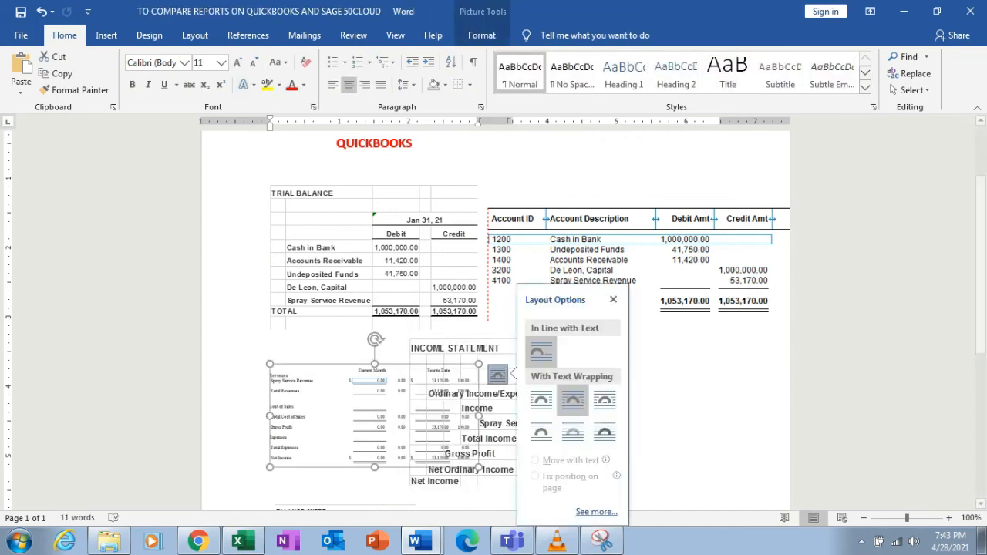
{"action": "left_click", "coordinate": [604, 432]}
{"action": "left_click_drag", "start_coordinate": [374, 416], "coordinate": [680, 395]}
{"action": "left_click_drag", "start_coordinate": [493, 409], "coordinate": [369, 409]}
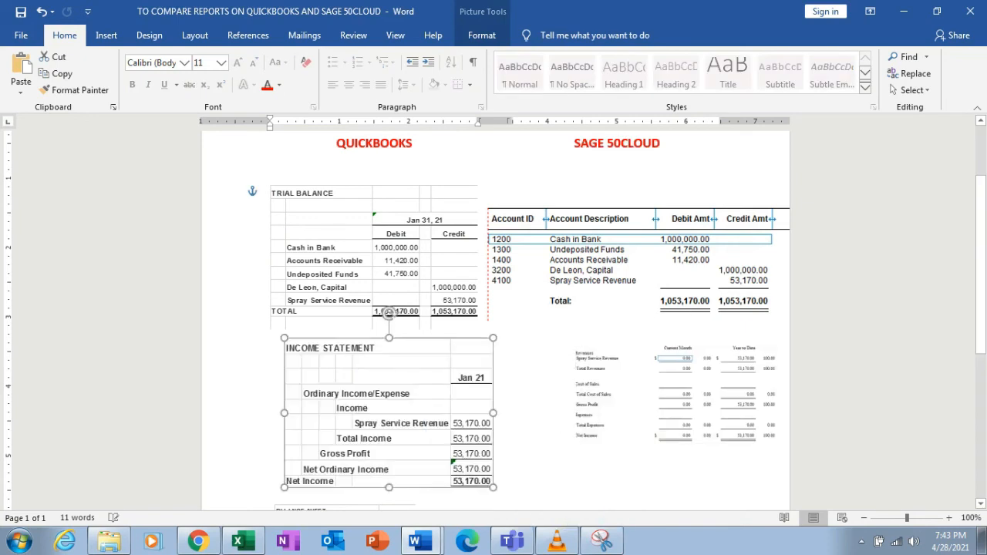
{"action": "left_click_drag", "start_coordinate": [389, 314], "coordinate": [379, 313]}
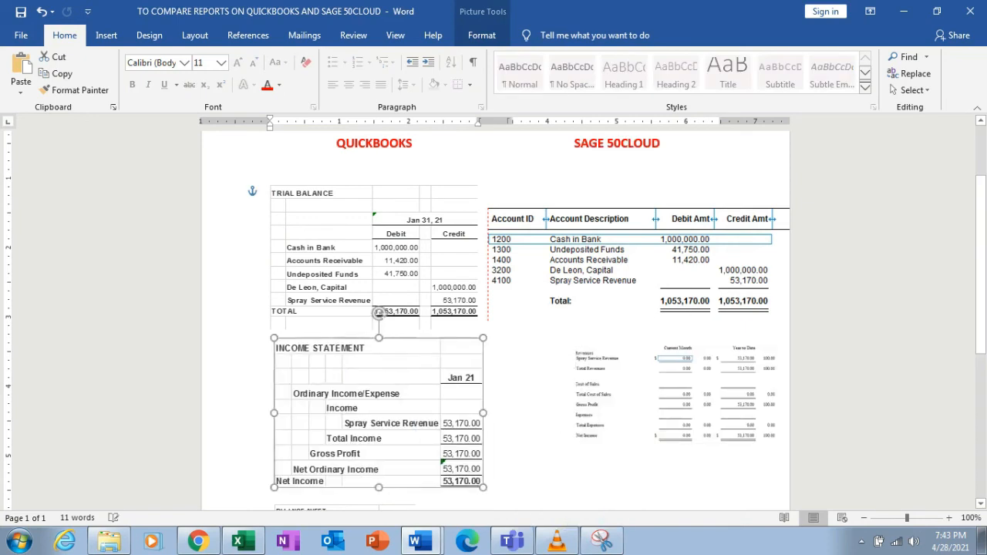
Reposition the Sage income statement image and enlarge it to about 2.09 by 4.24 inches.
{"action": "left_click", "coordinate": [680, 394]}
{"action": "left_click_drag", "start_coordinate": [680, 394], "coordinate": [600, 394]}
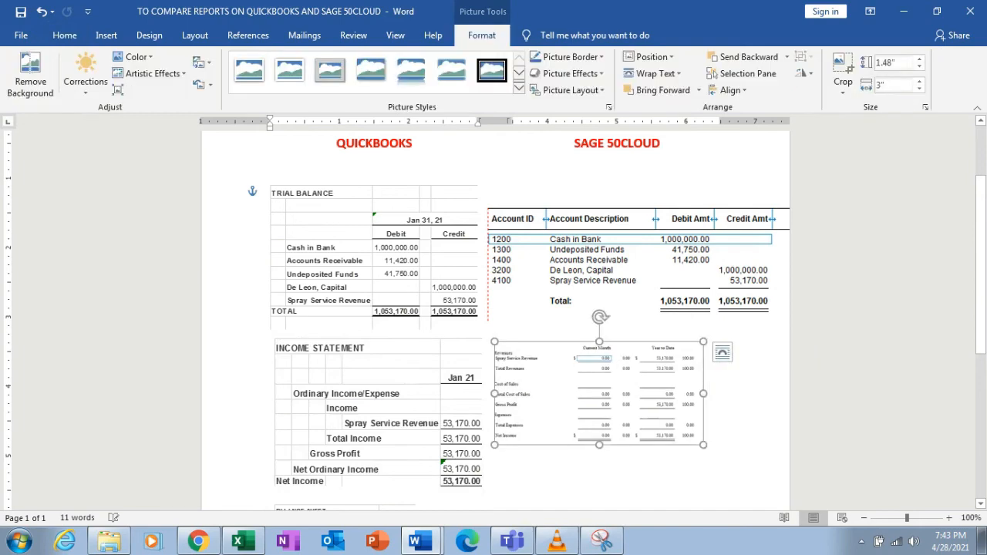
{"action": "left_click_drag", "start_coordinate": [704, 445], "coordinate": [789, 488]}
{"action": "scroll", "coordinate": [789, 487], "scroll_direction": "down", "scroll_amount": 3}
{"action": "scroll", "coordinate": [495, 320], "scroll_direction": "down", "scroll_amount": 3}
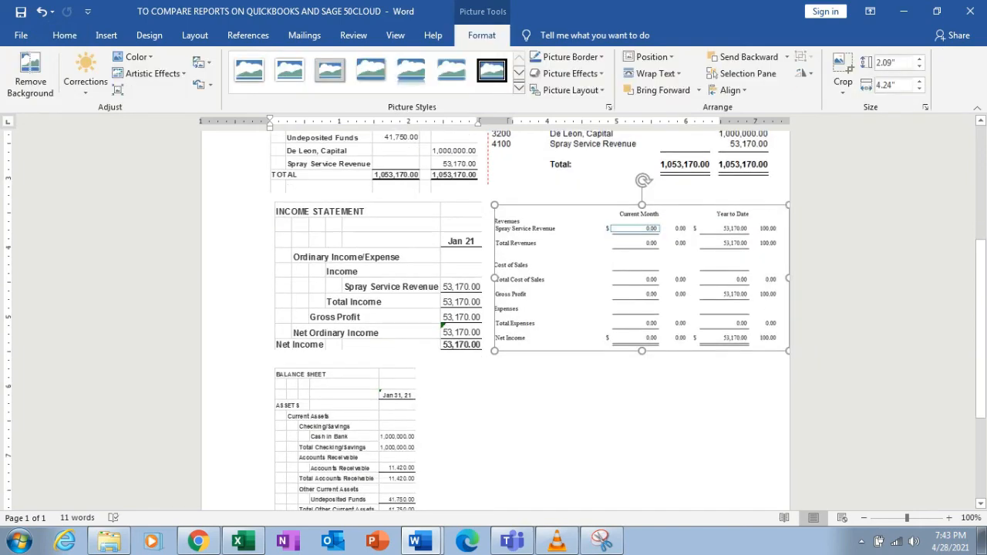
{"action": "left_click", "coordinate": [494, 421]}
Close the income statement and display the standard Balance Sheet report.
{"action": "left_click", "coordinate": [199, 542]}
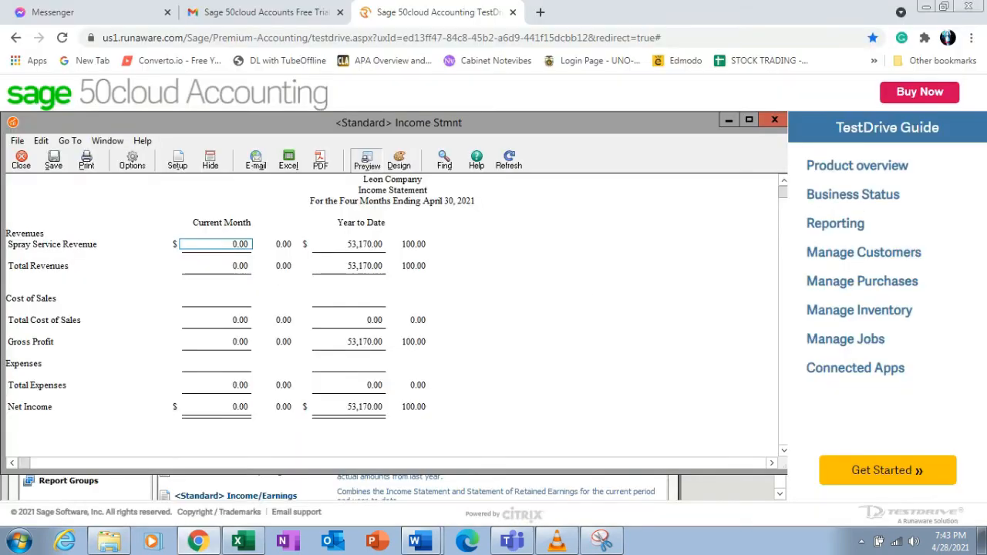
{"action": "key", "text": "Escape"}
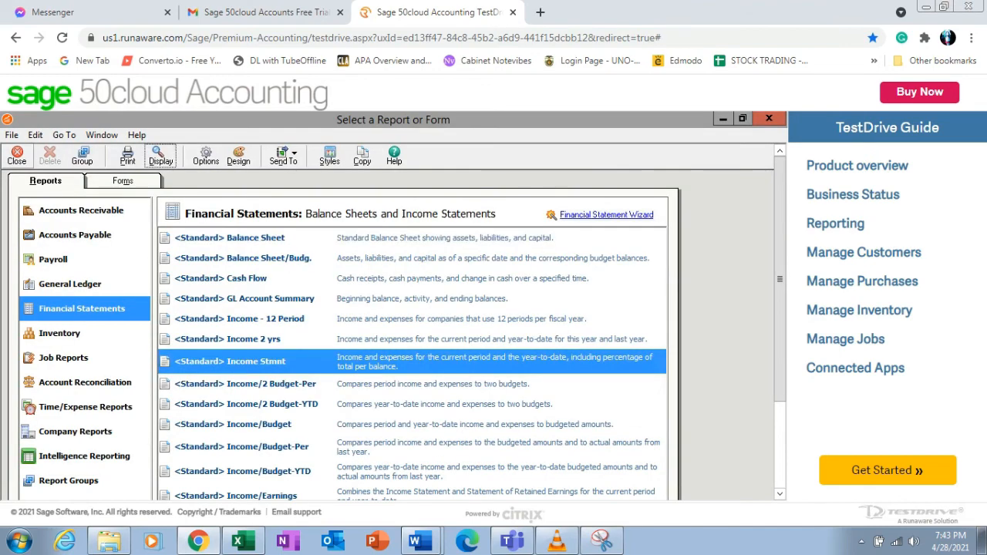
{"action": "left_click", "coordinate": [255, 239]}
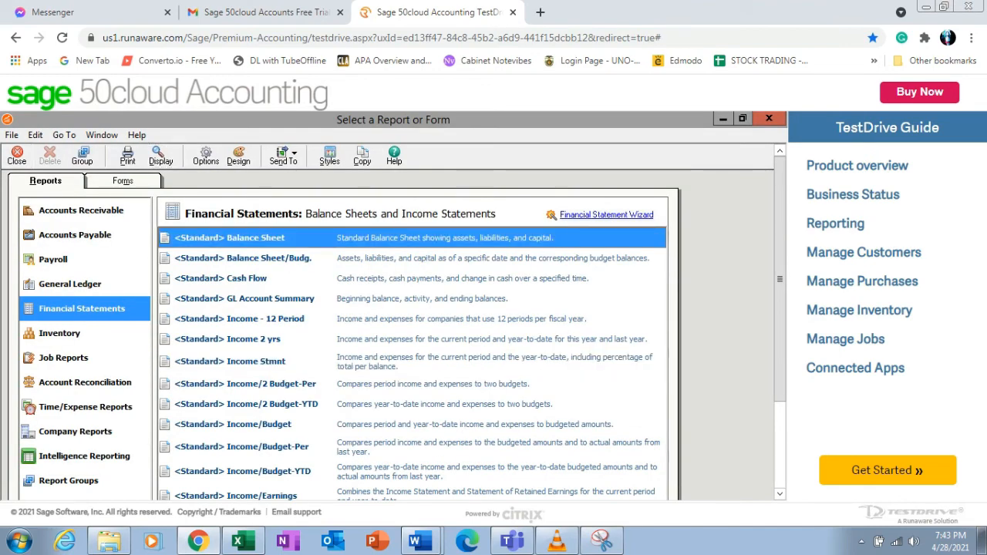
{"action": "left_click", "coordinate": [256, 258]}
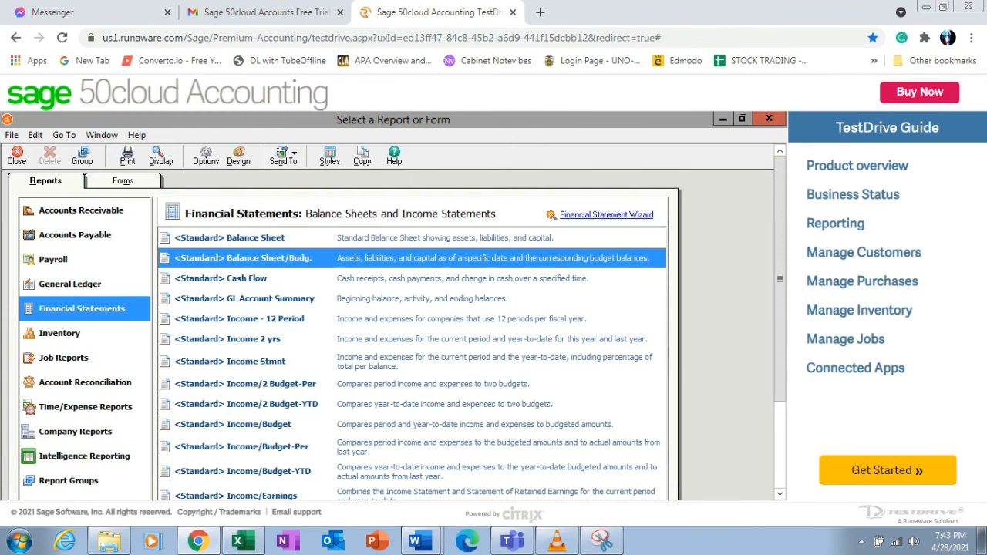
{"action": "left_click", "coordinate": [255, 238]}
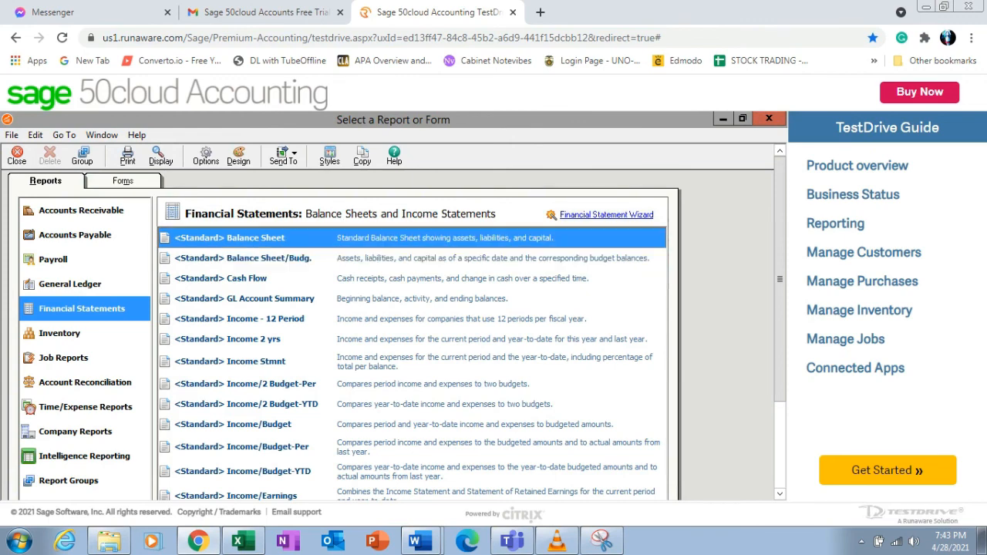
{"action": "left_click", "coordinate": [160, 155]}
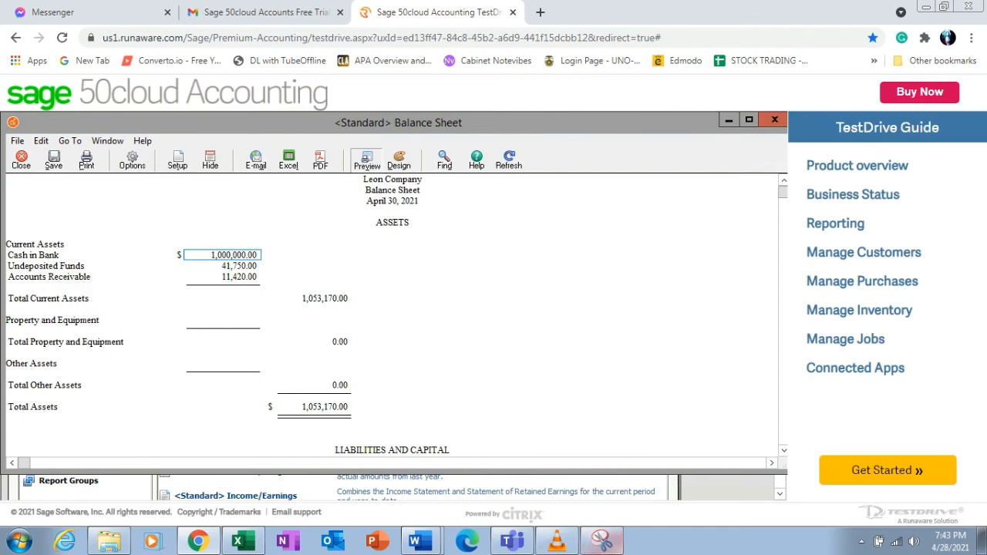
Capture the balance sheet's assets section with Snipping Tool and paste it into the comparison document.
{"action": "left_click", "coordinate": [602, 541]}
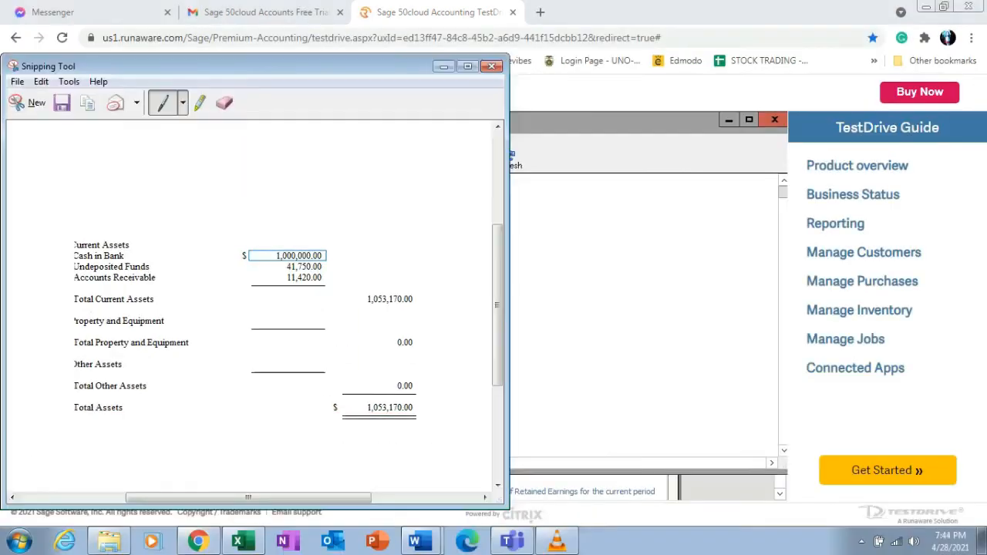
{"action": "left_click", "coordinate": [34, 102]}
{"action": "left_click_drag", "start_coordinate": [4, 230], "coordinate": [359, 422]}
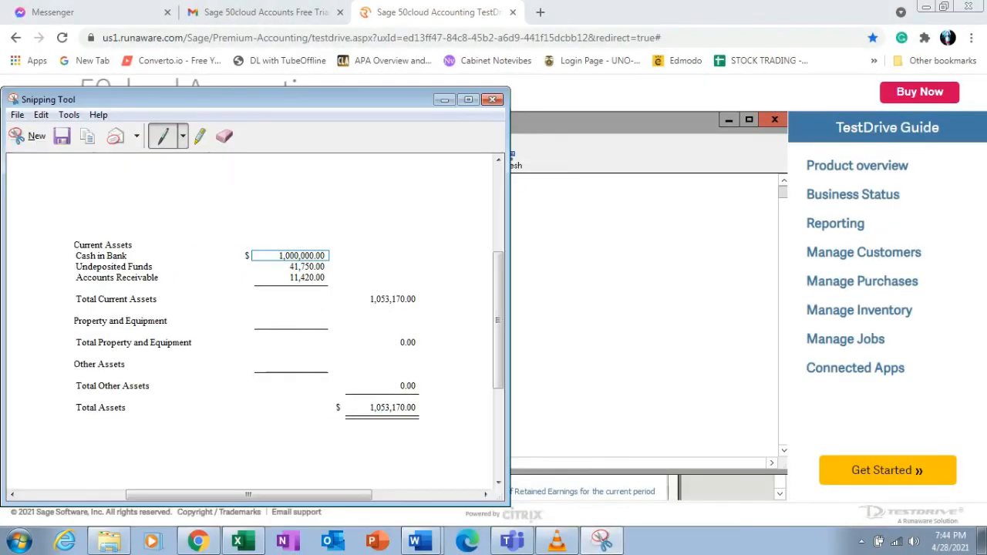
{"action": "left_click", "coordinate": [415, 542]}
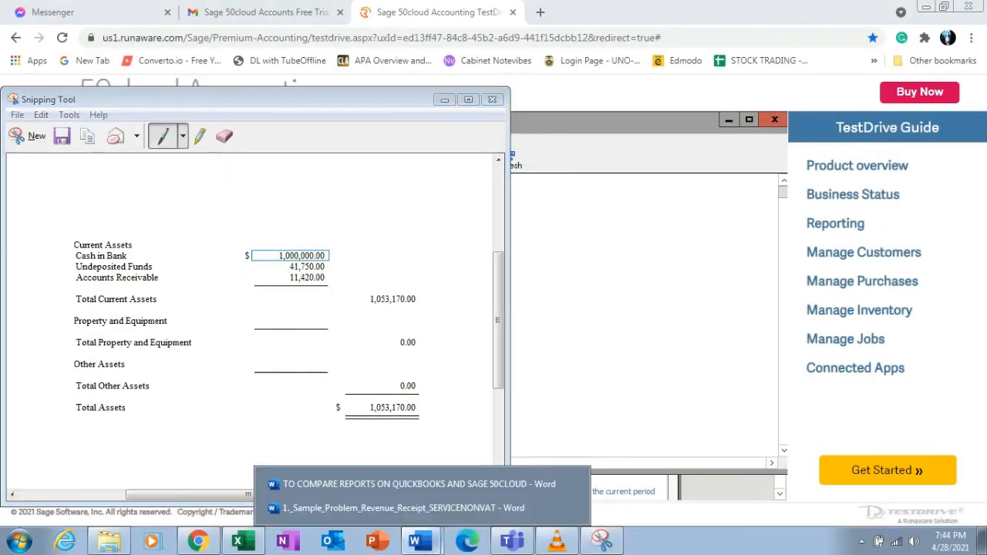
{"action": "left_click", "coordinate": [416, 485]}
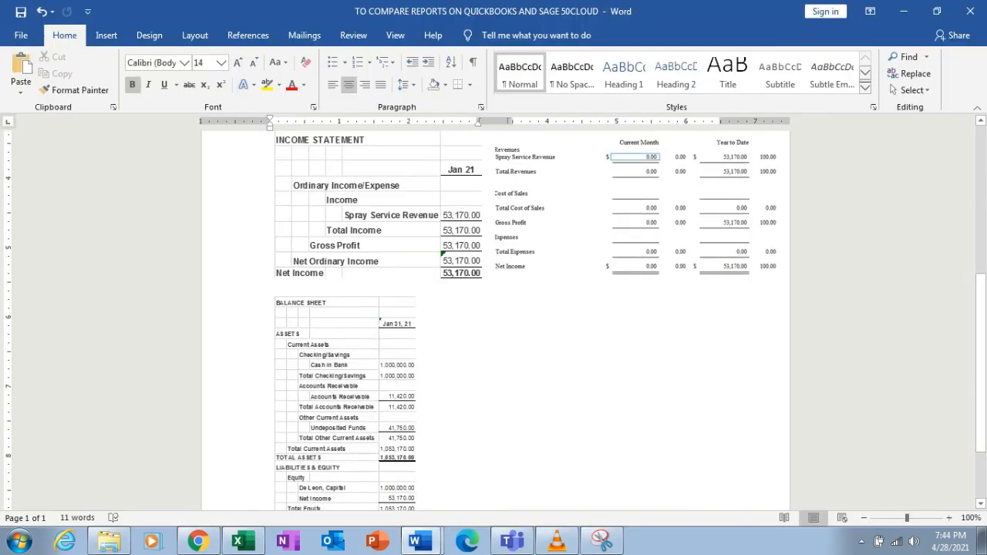
{"action": "key", "text": "ctrl+v"}
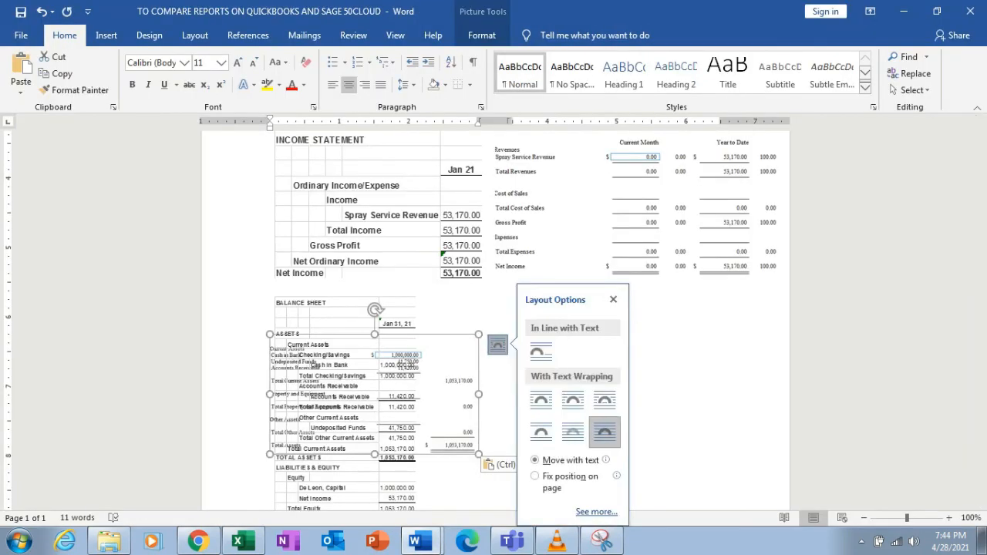
Move the assets image beside the QuickBooks balance sheet, enlarge it, and nudge it slightly upward.
{"action": "left_click_drag", "start_coordinate": [375, 401], "coordinate": [570, 369]}
{"action": "left_click_drag", "start_coordinate": [673, 421], "coordinate": [744, 463]}
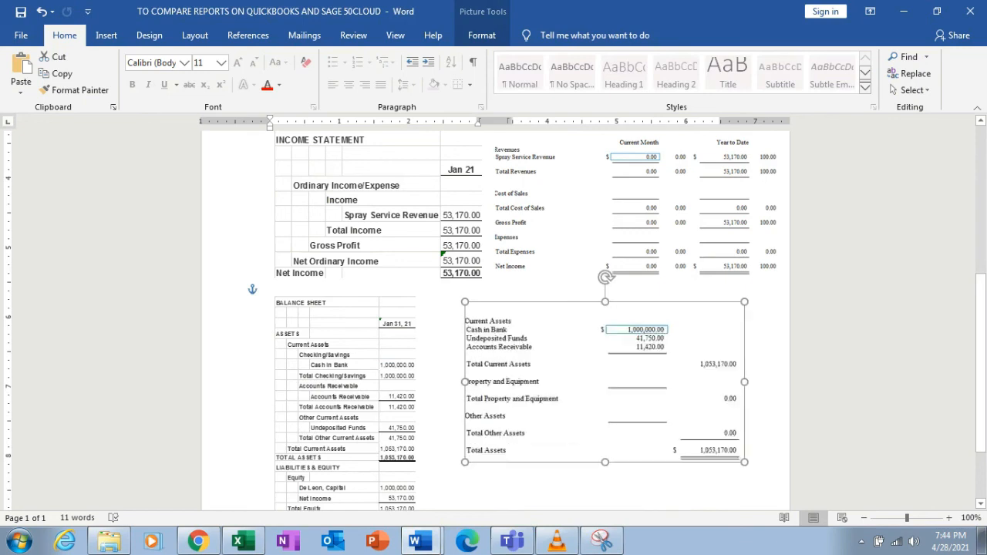
{"action": "scroll", "coordinate": [494, 316], "scroll_direction": "down", "scroll_amount": 2}
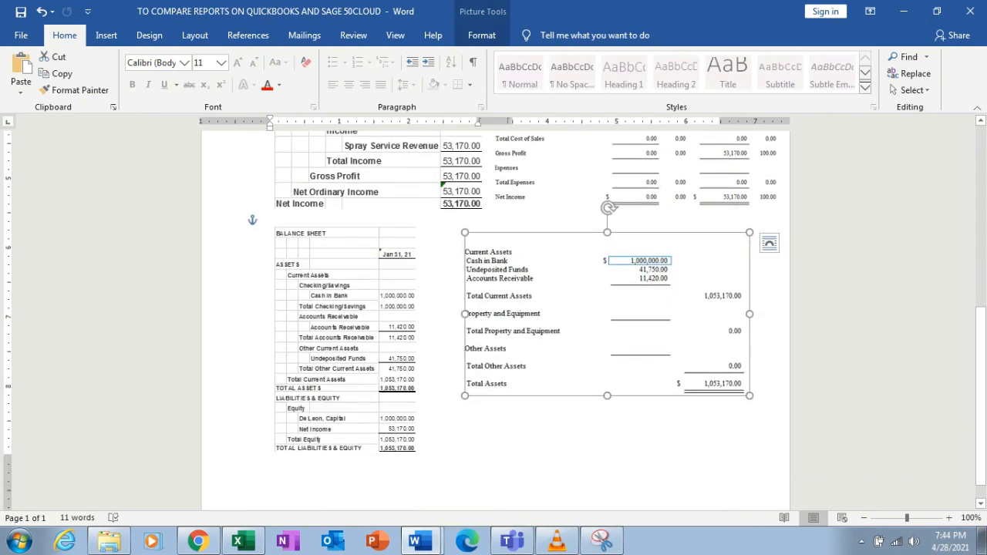
{"action": "key", "text": "Up"}
{"action": "key", "text": "Up"}
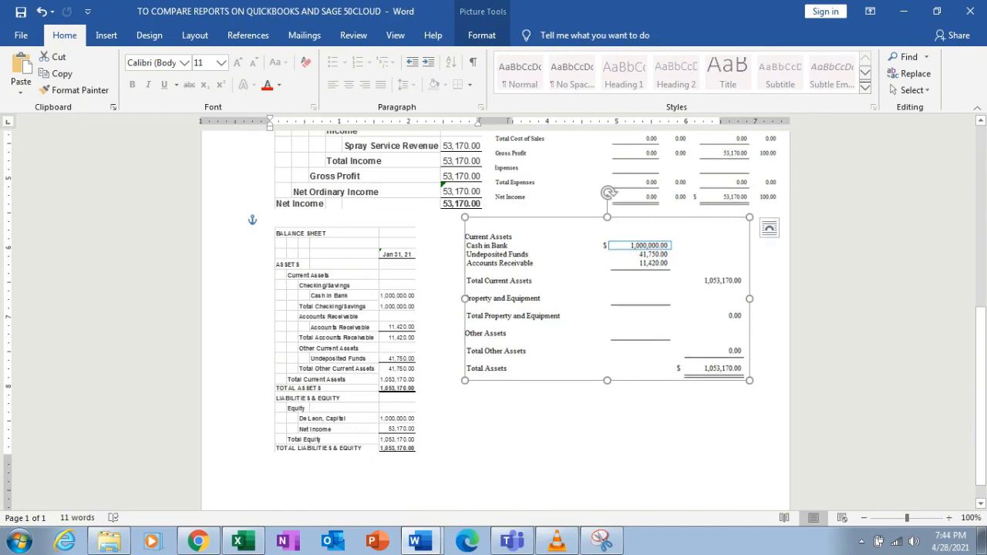
Capture the balance sheet's liabilities and capital section with Snipping Tool and paste it into the comparison document.
{"action": "key", "text": "alt+Tab"}
{"action": "scroll", "coordinate": [392, 316], "scroll_direction": "down", "scroll_amount": 8}
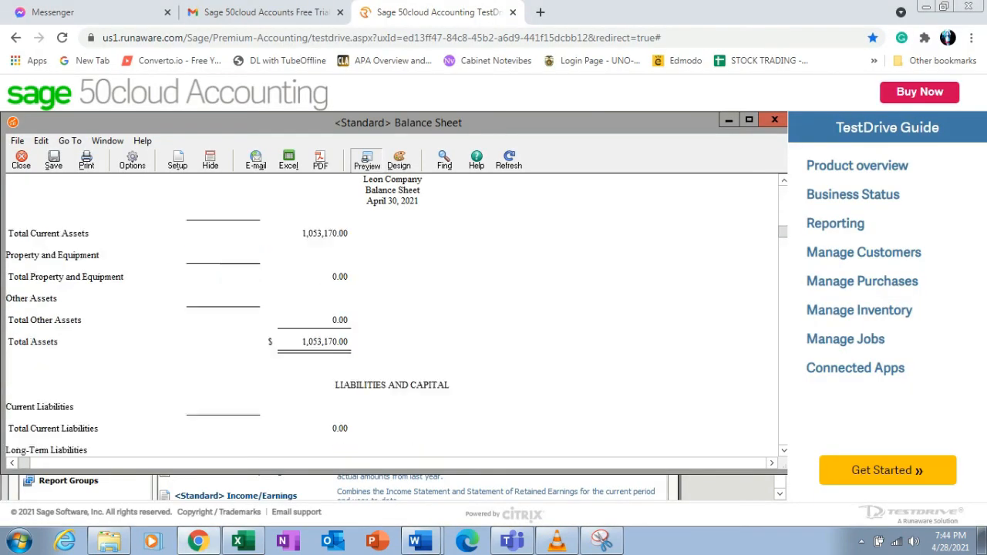
{"action": "scroll", "coordinate": [392, 317], "scroll_direction": "down", "scroll_amount": 1}
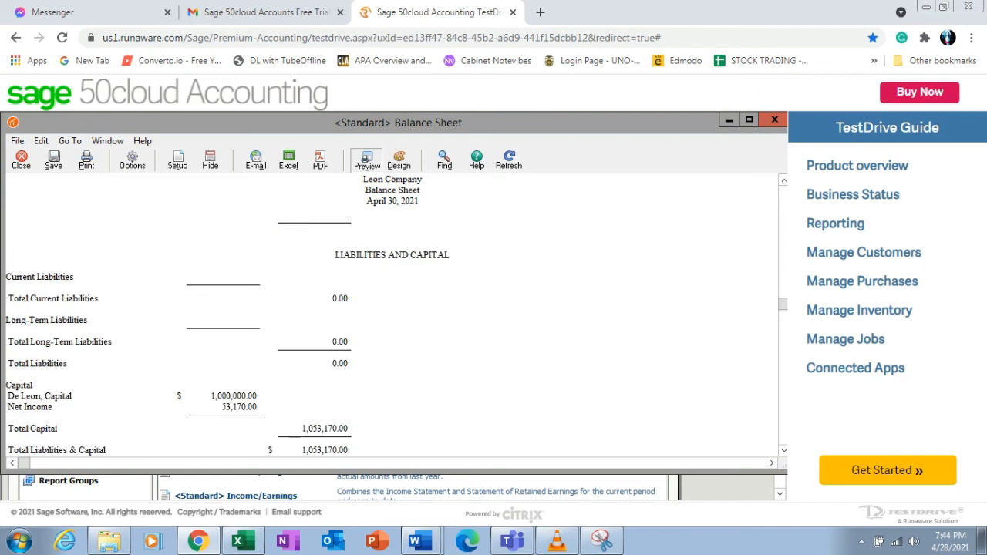
{"action": "scroll", "coordinate": [392, 316], "scroll_direction": "down", "scroll_amount": 1}
{"action": "scroll", "coordinate": [392, 317], "scroll_direction": "down", "scroll_amount": 1}
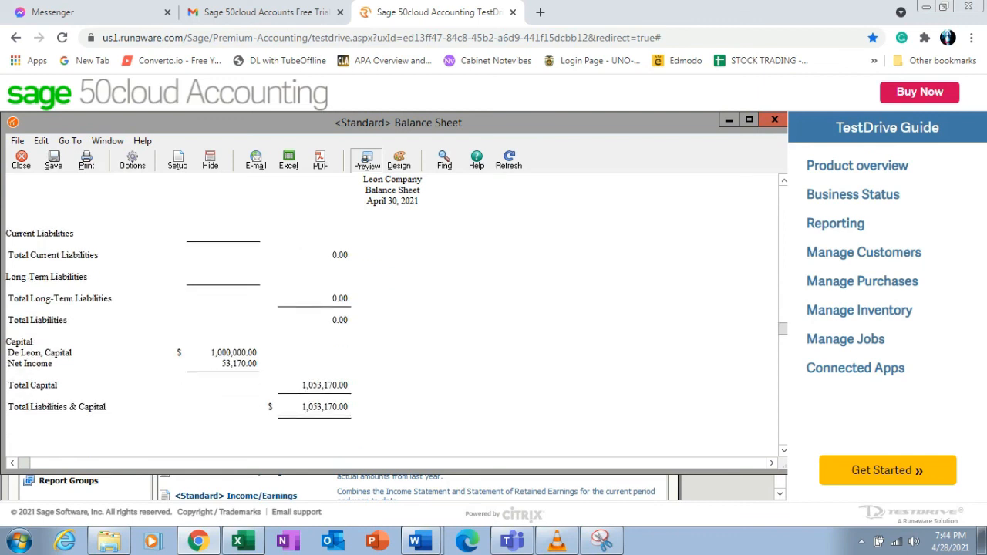
{"action": "scroll", "coordinate": [391, 317], "scroll_direction": "up", "scroll_amount": 1}
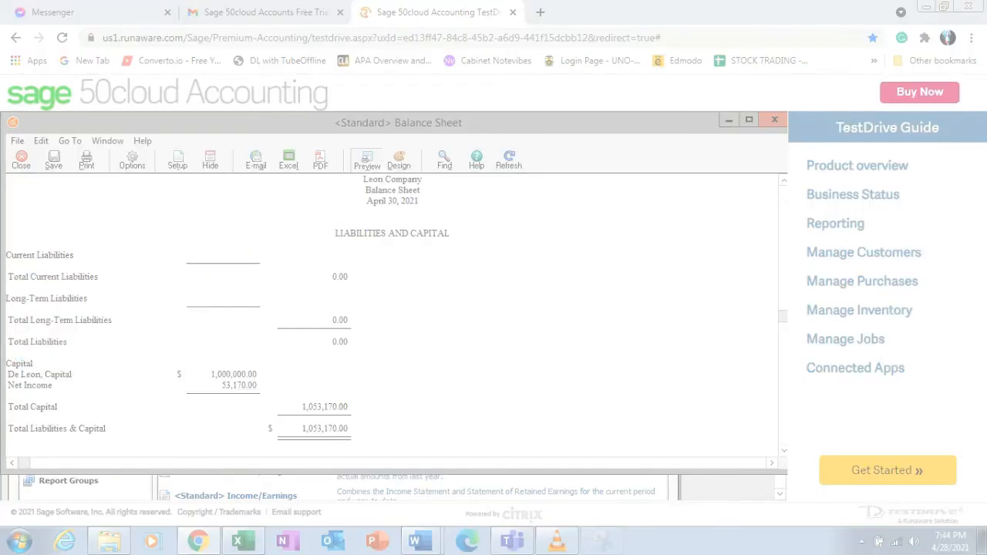
{"action": "left_click_drag", "start_coordinate": [6, 222], "coordinate": [469, 445]}
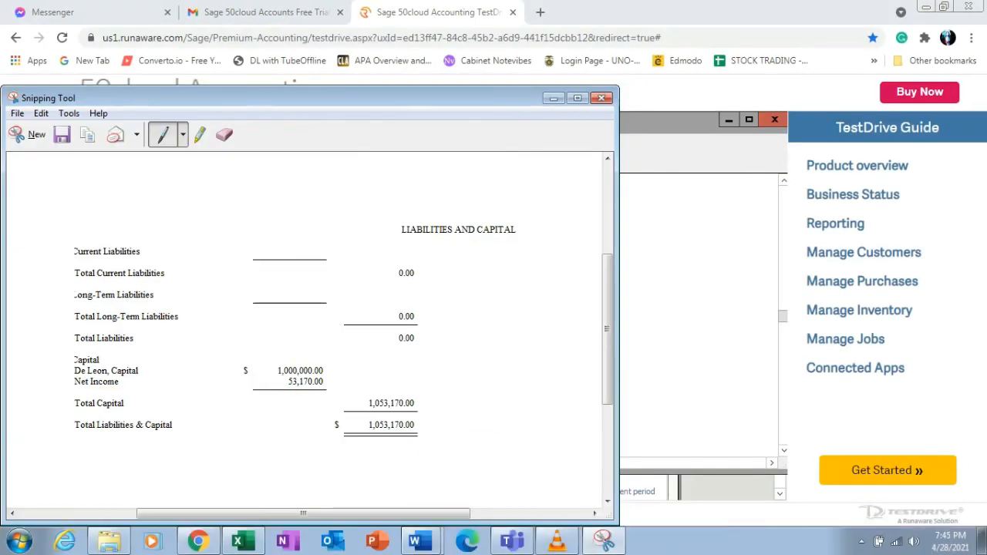
{"action": "left_click", "coordinate": [420, 541]}
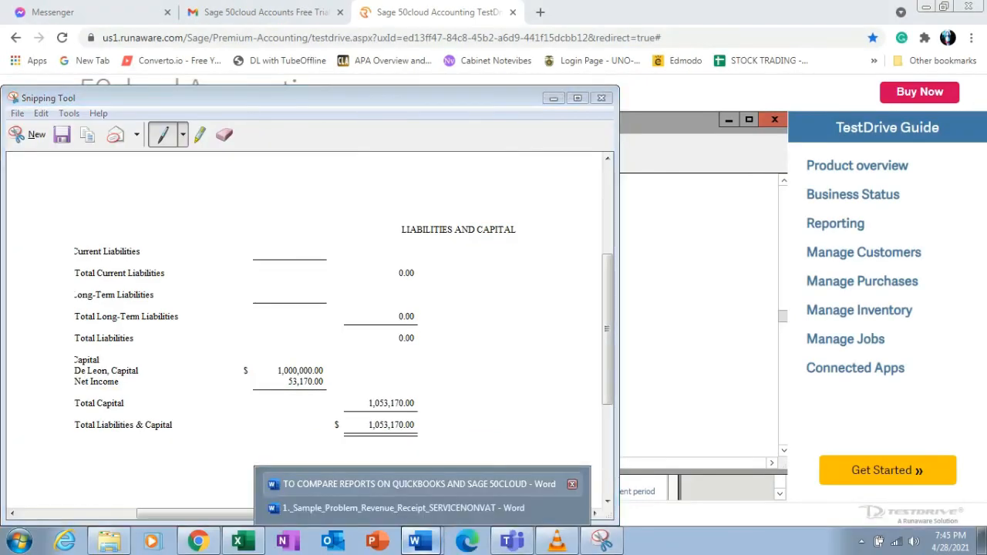
{"action": "left_click", "coordinate": [417, 484]}
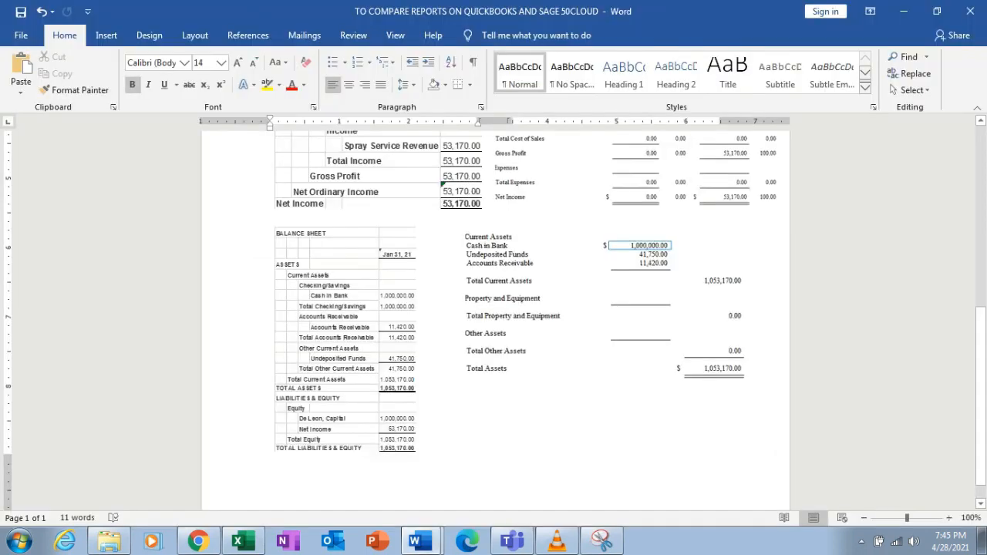
{"action": "key", "text": "ctrl+v"}
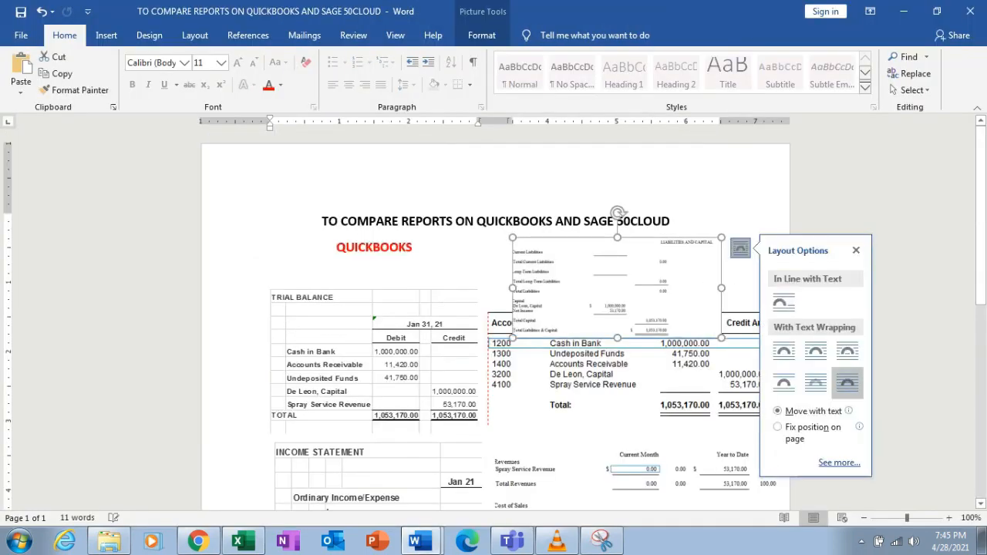
Place the liabilities and capital image below the assets image in the Sage 50cloud column and resize it.
{"action": "scroll", "coordinate": [608, 385], "scroll_direction": "down", "scroll_amount": 3}
{"action": "left_click_drag", "start_coordinate": [617, 287], "coordinate": [611, 498]}
{"action": "scroll", "coordinate": [612, 386], "scroll_direction": "down", "scroll_amount": 6}
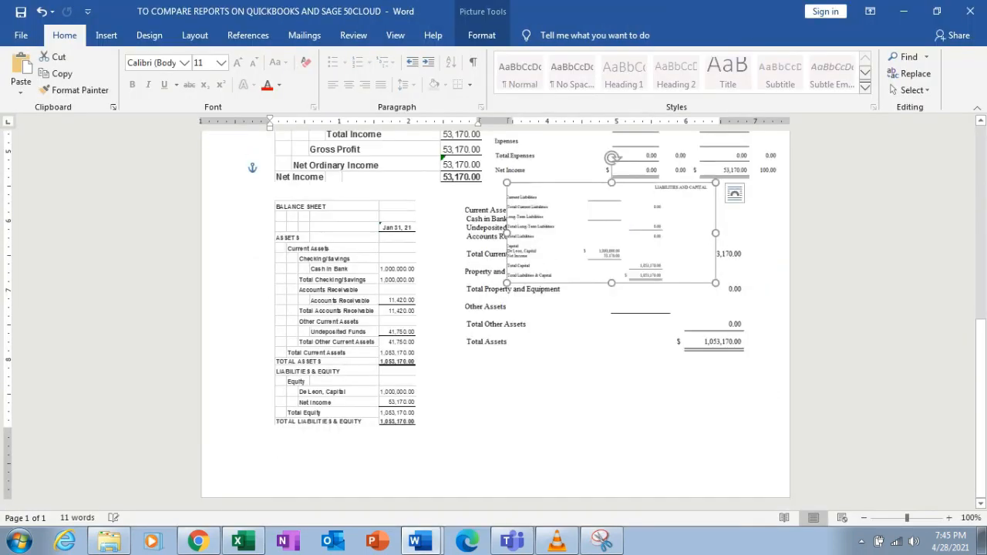
{"action": "left_click_drag", "start_coordinate": [612, 233], "coordinate": [554, 404]}
{"action": "left_click_drag", "start_coordinate": [659, 454], "coordinate": [741, 494]}
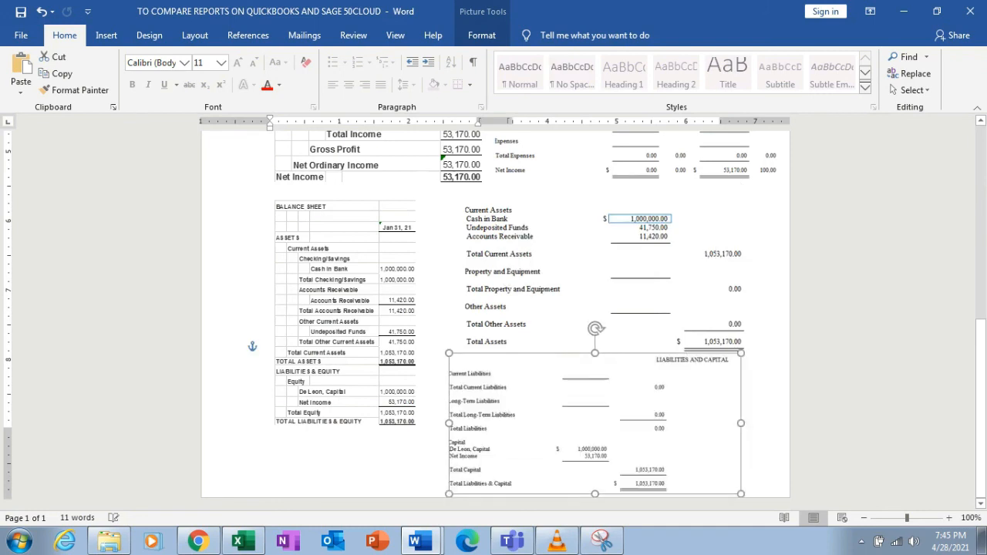
{"action": "left_click", "coordinate": [579, 293]}
{"action": "left_click_drag", "start_coordinate": [745, 353], "coordinate": [718, 338]}
{"action": "left_click_drag", "start_coordinate": [594, 422], "coordinate": [610, 408]}
{"action": "left_click_drag", "start_coordinate": [758, 479], "coordinate": [771, 485]}
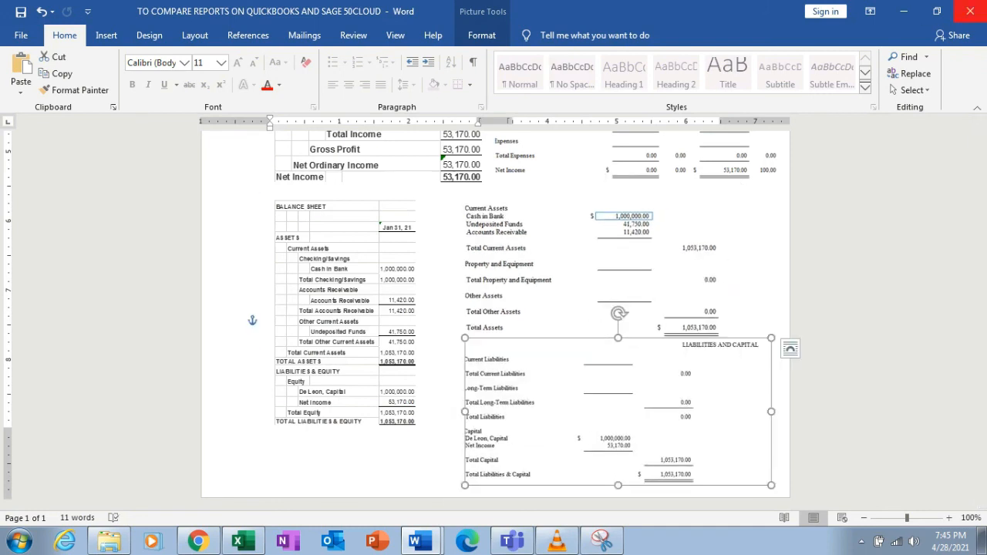
Close the balance sheet report and open the General Ledger report category.
{"action": "left_click", "coordinate": [904, 11]}
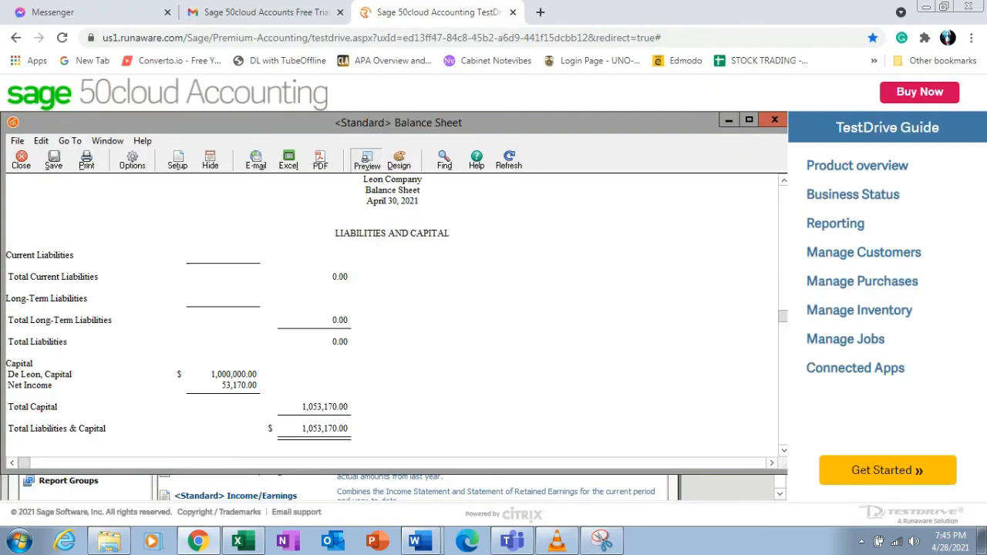
{"action": "left_click", "coordinate": [775, 120]}
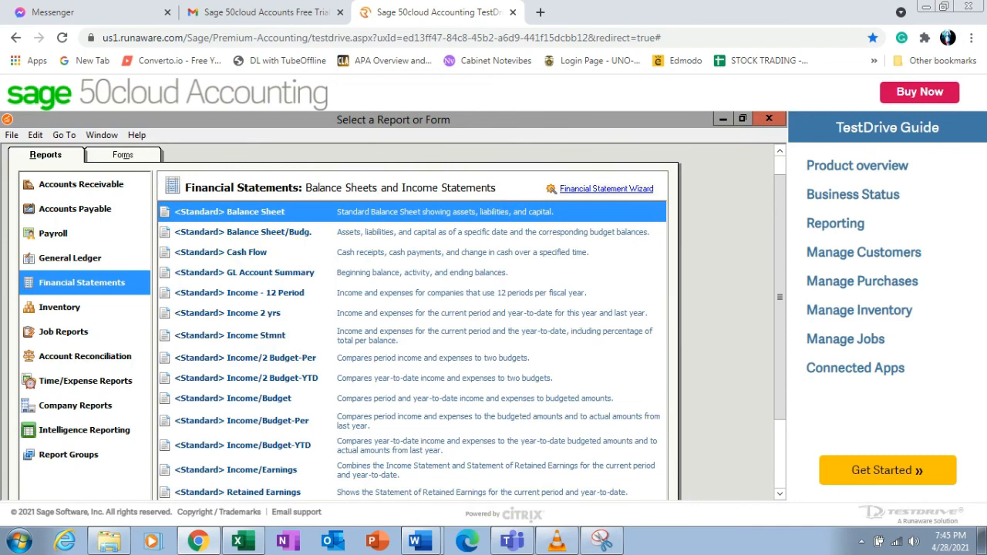
{"action": "left_click", "coordinate": [70, 258]}
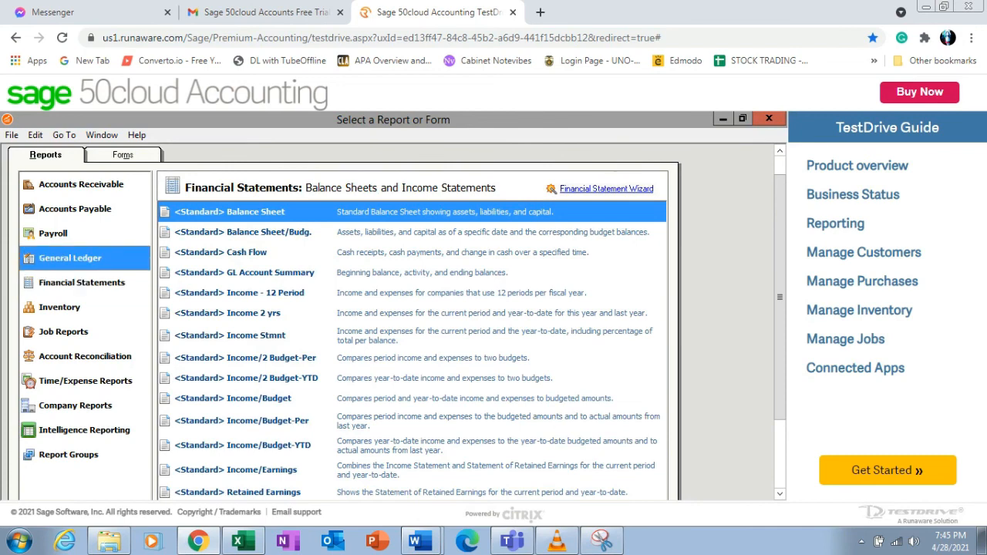